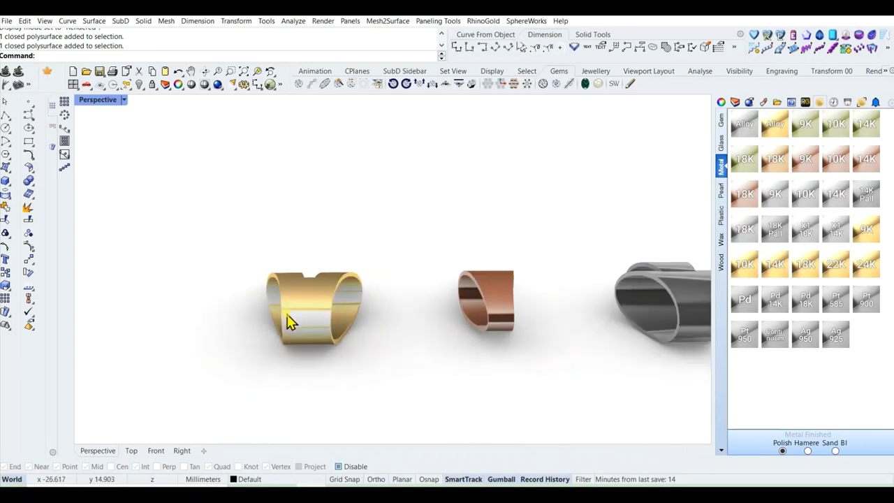
Step: Examine the three finished bail models from different angles in the rendered perspective view
{"action": "right_click_drag", "start_coordinate": [489, 278], "coordinate": [495, 374]}
{"action": "scroll", "coordinate": [520, 242], "scroll_direction": "up", "scroll_amount": 5}
{"action": "right_click_drag", "start_coordinate": [447, 283], "coordinate": [255, 253]}
{"action": "scroll", "coordinate": [255, 252], "scroll_direction": "up", "scroll_amount": 4}
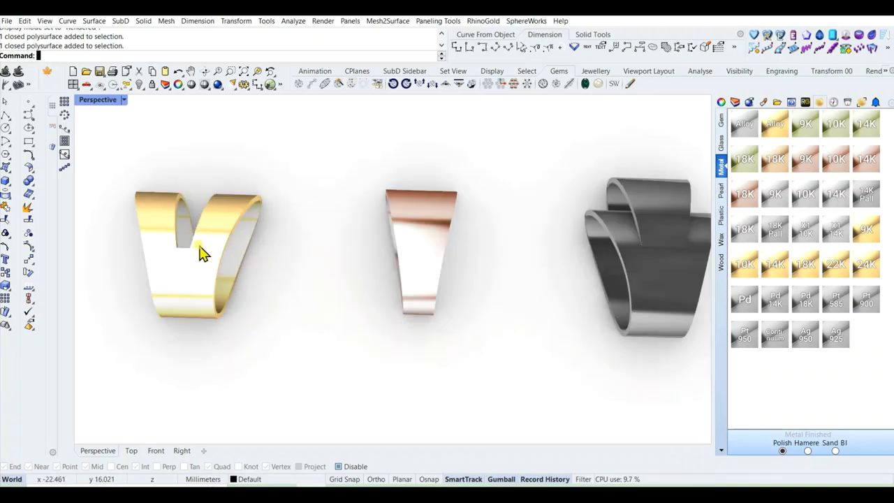
{"action": "scroll", "coordinate": [126, 217], "scroll_direction": "down", "scroll_amount": 2}
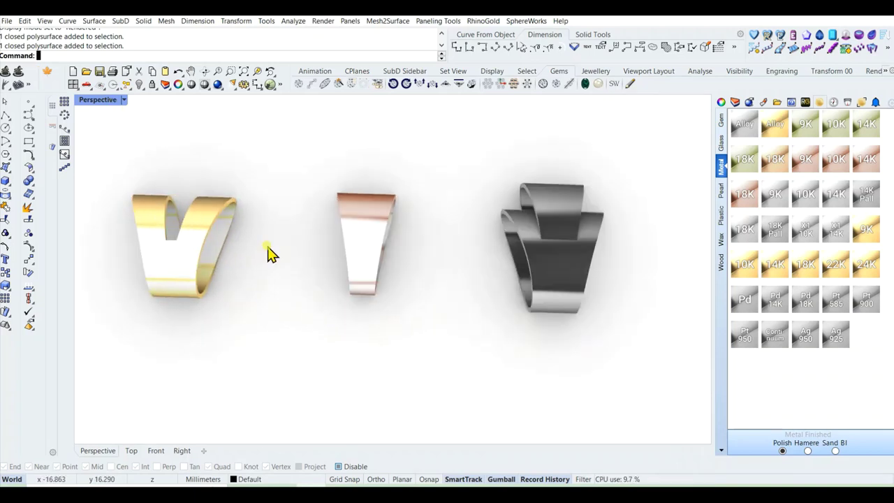
{"action": "right_click_drag", "start_coordinate": [333, 295], "coordinate": [372, 312], "text": "shift"}
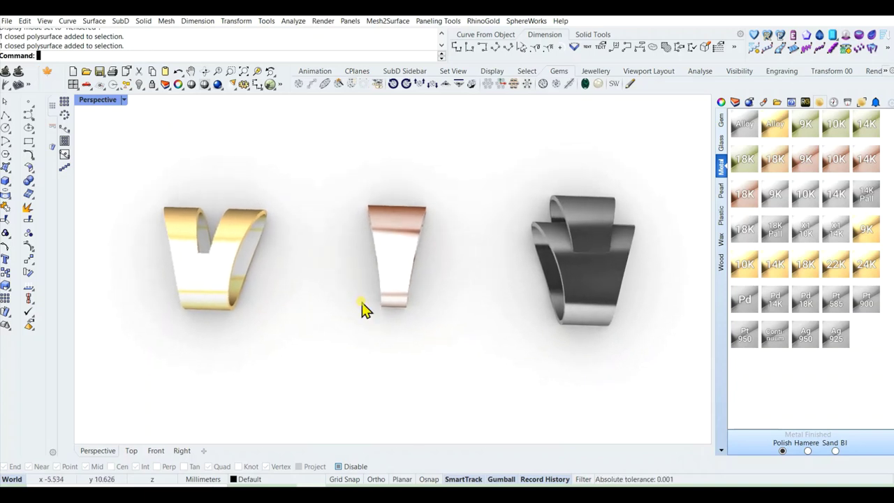
{"action": "type", "text": "text"}
{"action": "key", "text": "Return"}
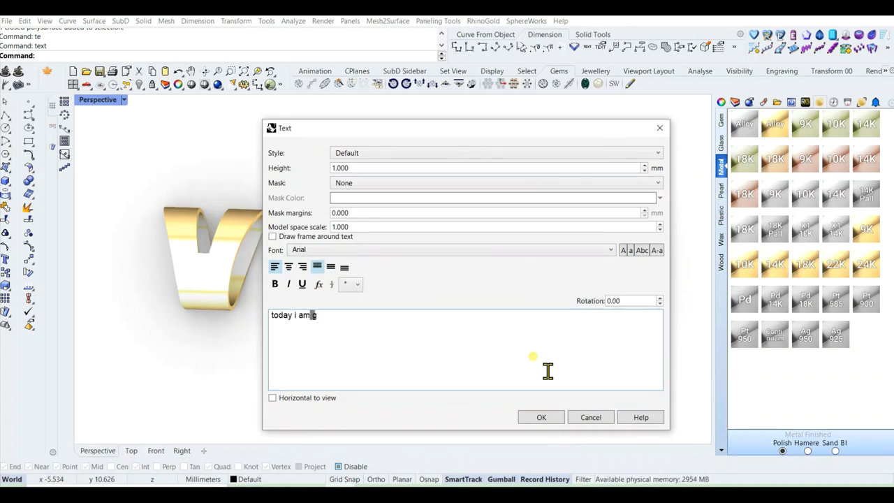
{"action": "type", "text": "i am going to show you h"}
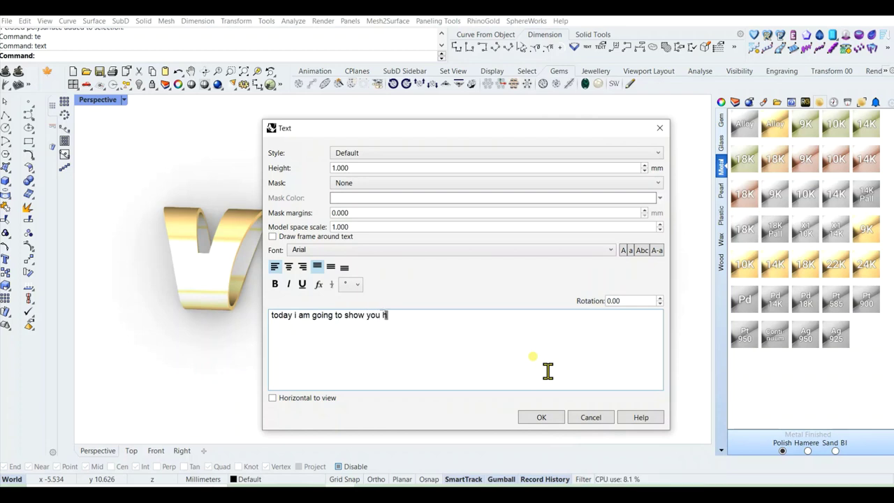
{"action": "type", "text": "ow to"}
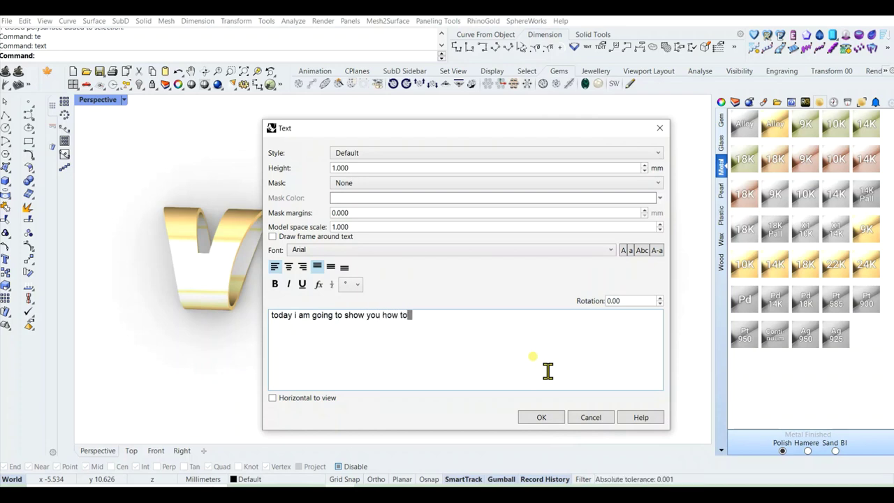
{"action": "type", "text": " create bails"}
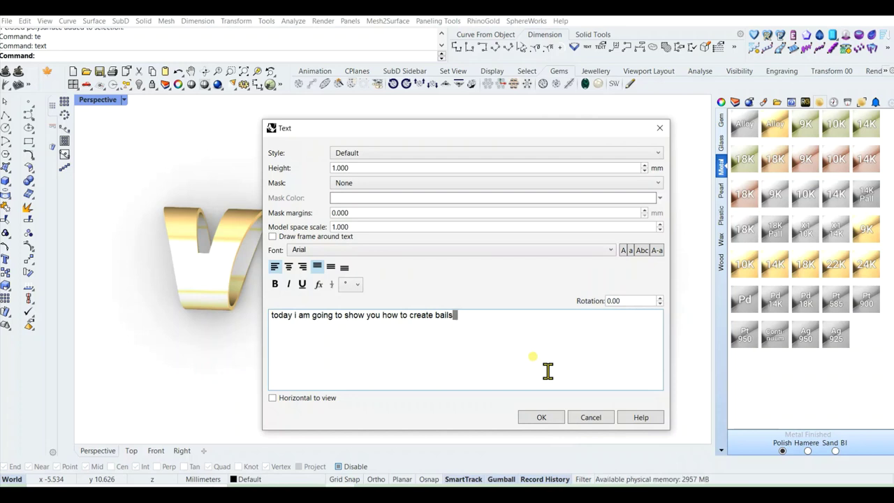
{"action": "type", "text": "asy method"}
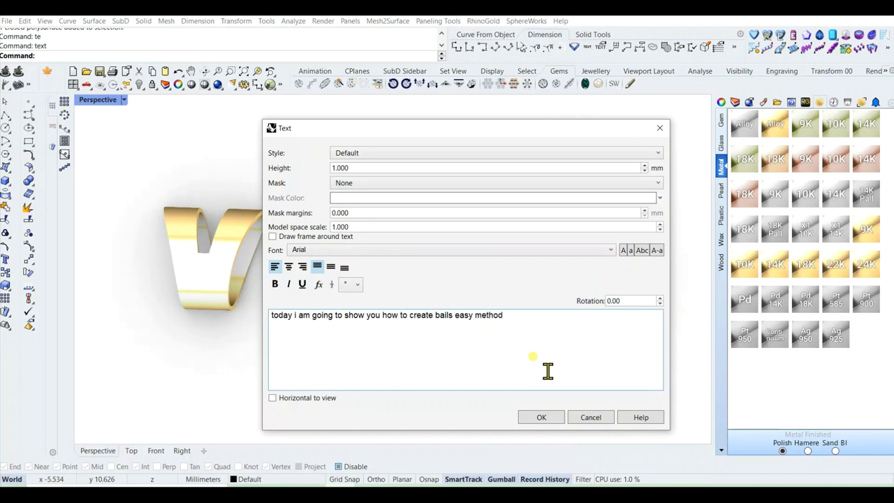
{"action": "key", "text": "Return"}
{"action": "type", "text": "bail in"}
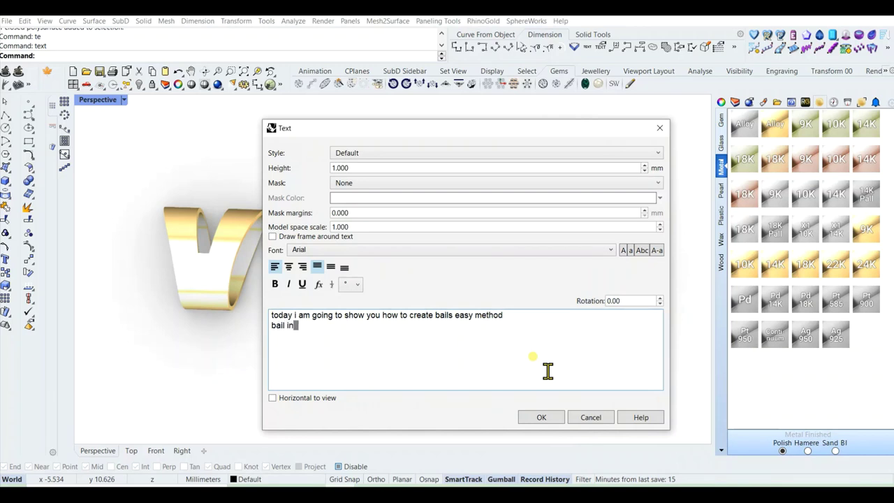
{"action": "type", "text": " 2 m"}
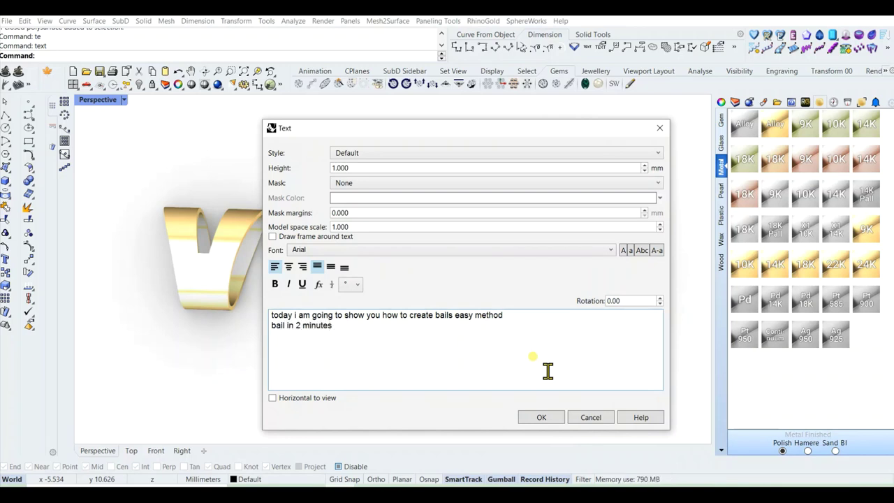
{"action": "type", "text": "inutes"}
{"action": "key", "text": "Return"}
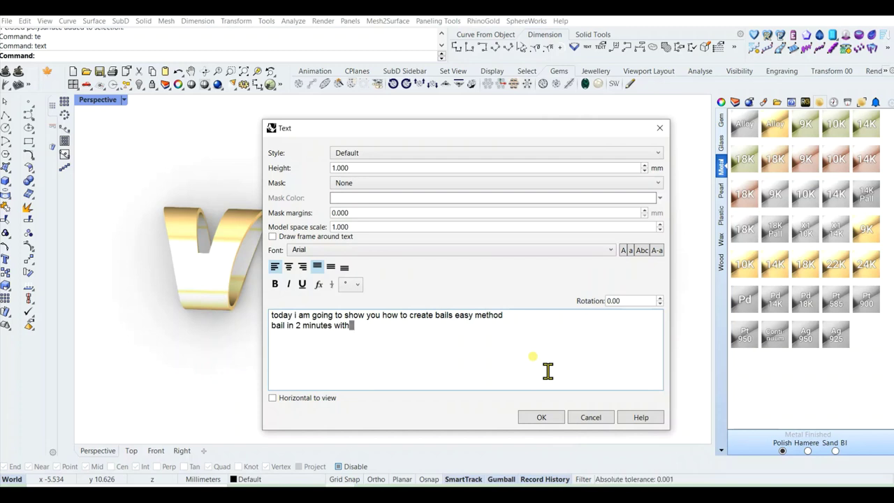
{"action": "type", "text": "lines"}
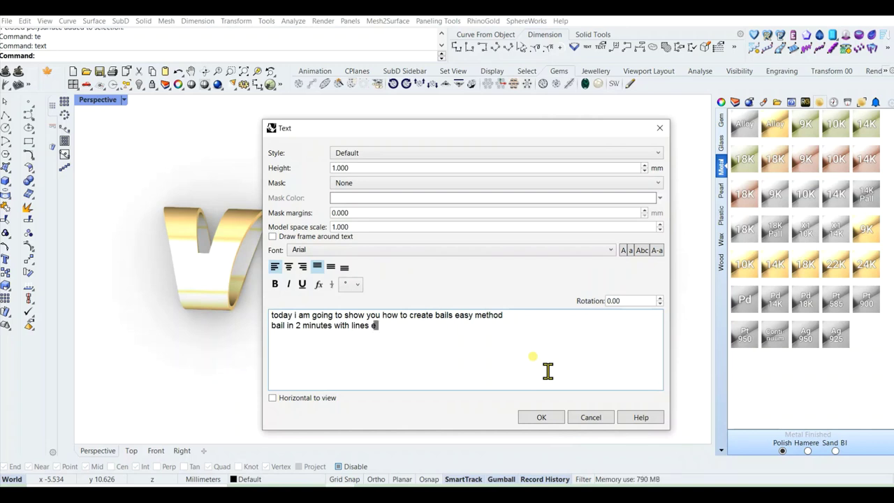
{"action": "type", "text": "e and c"}
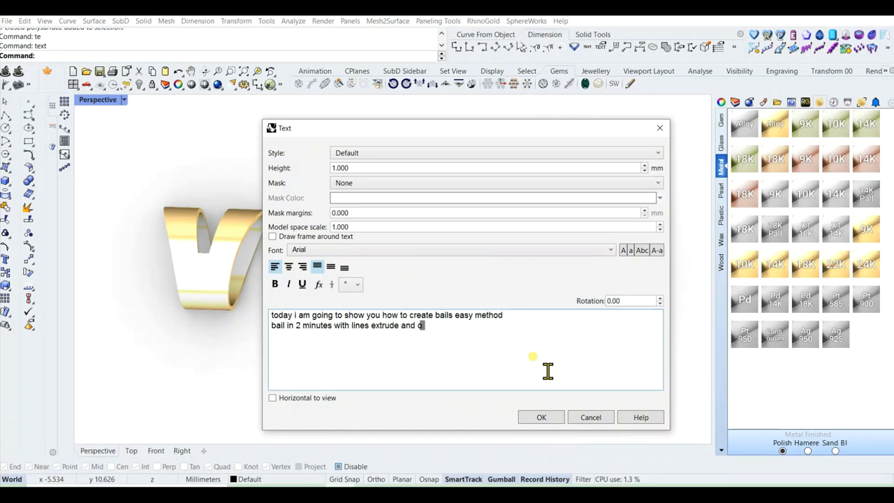
{"action": "type", "text": "su"}
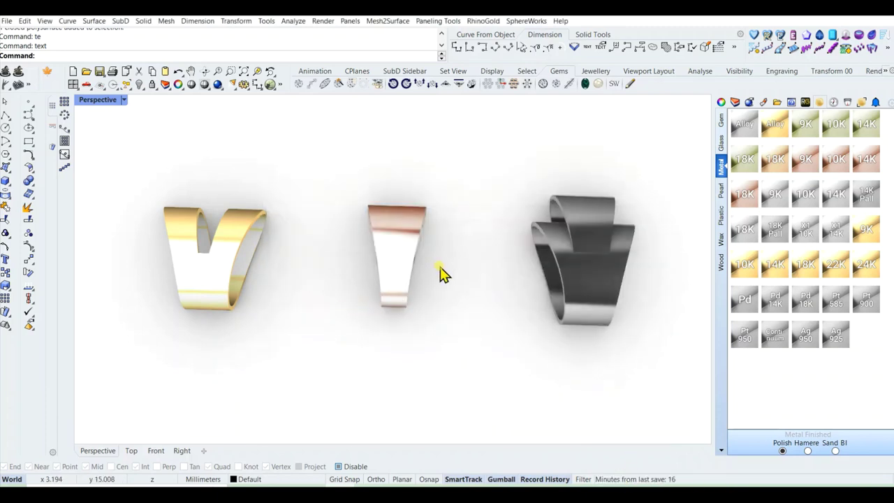
Step: Hide the three finished bail models
{"action": "right_click_drag", "start_coordinate": [441, 273], "coordinate": [444, 294]}
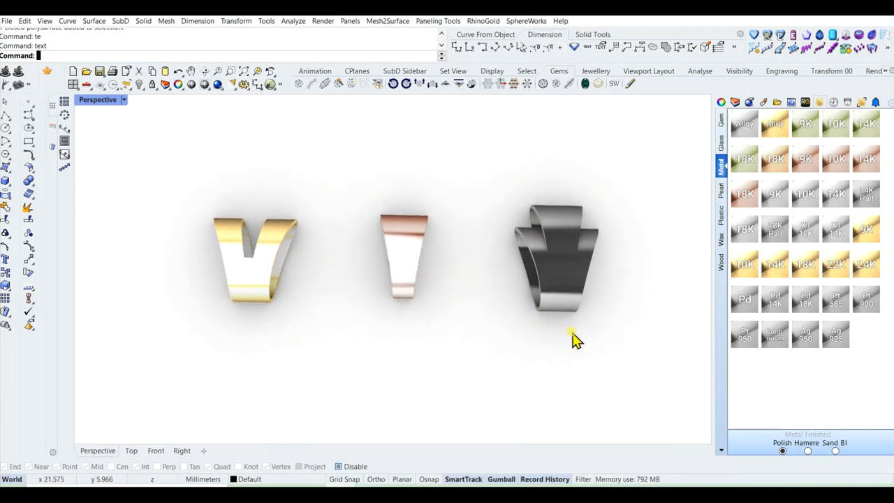
{"action": "left_click_drag", "start_coordinate": [601, 347], "coordinate": [259, 224]}
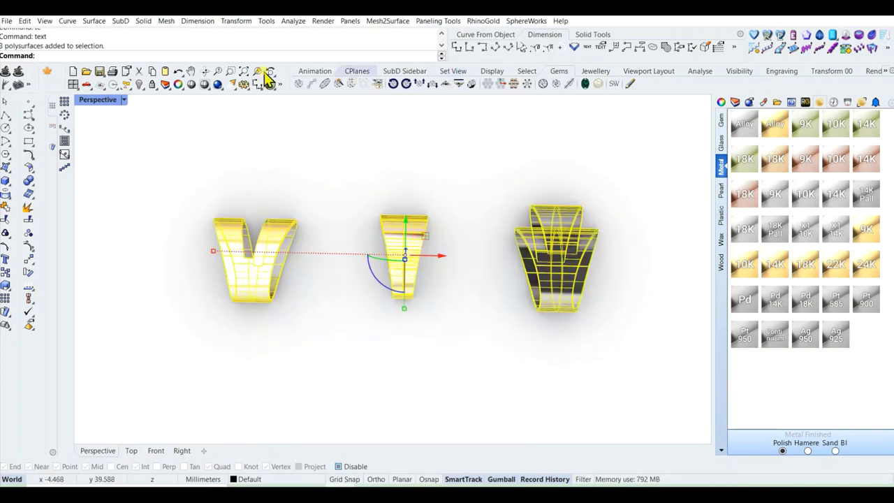
{"action": "left_click", "coordinate": [137, 84]}
Step: Set the perspective viewport to Shaded display and return to the four-viewport layout
{"action": "left_click", "coordinate": [123, 99]}
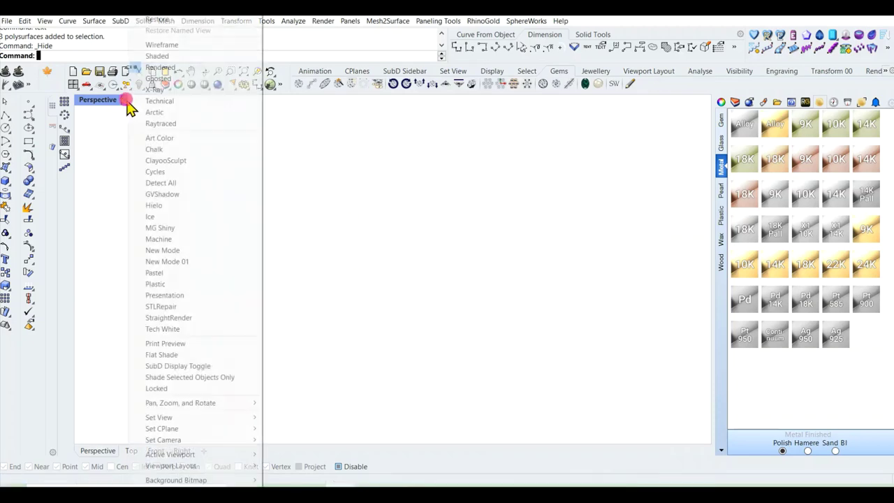
{"action": "left_click", "coordinate": [156, 56]}
{"action": "double_click", "coordinate": [98, 100]}
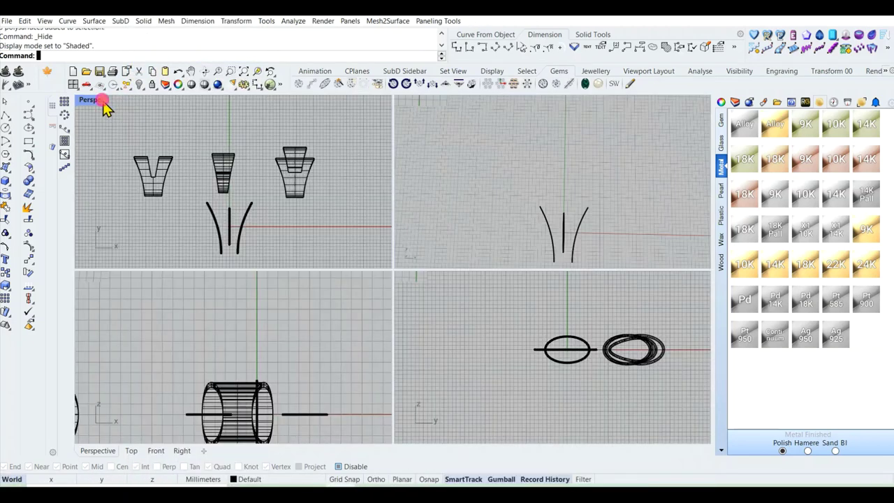
Step: Hide the three remaining construction curves around the origin
{"action": "left_click", "coordinate": [264, 195]}
{"action": "right_click_drag", "start_coordinate": [262, 193], "coordinate": [269, 202]}
{"action": "scroll", "coordinate": [272, 206], "scroll_direction": "up", "scroll_amount": 5}
{"action": "left_click_drag", "start_coordinate": [287, 224], "coordinate": [168, 176]}
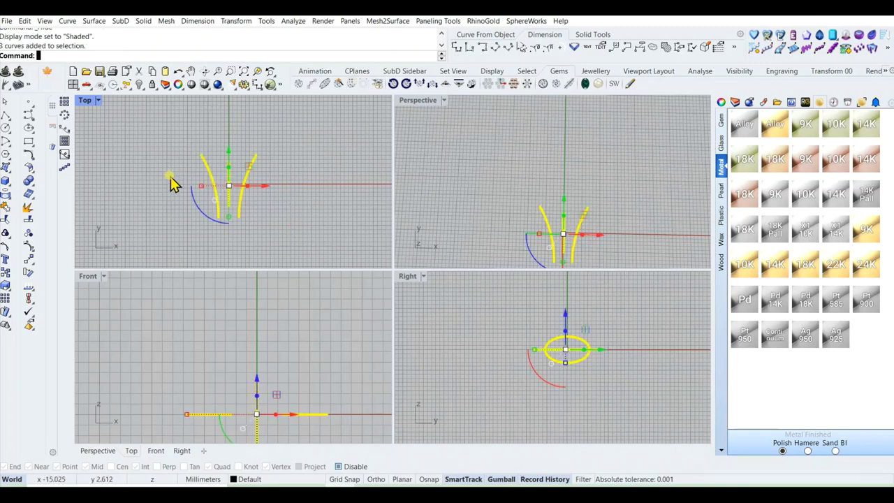
{"action": "scroll", "coordinate": [275, 211], "scroll_direction": "down", "scroll_amount": 3}
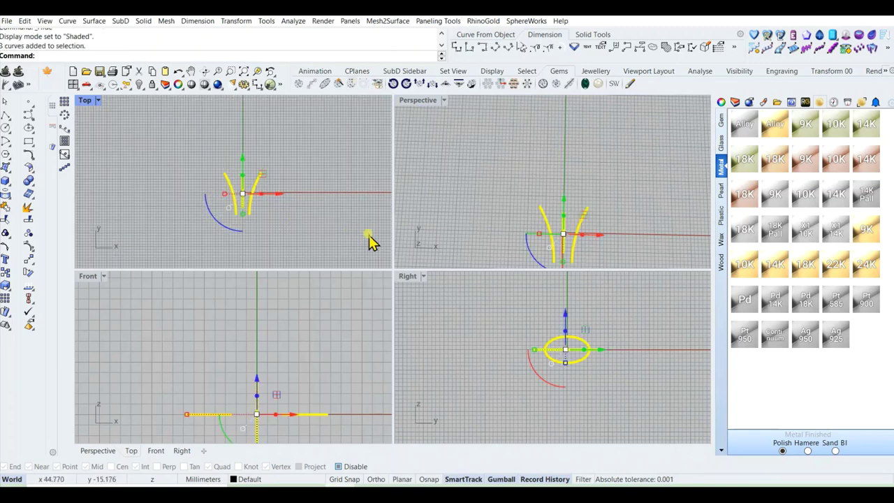
{"action": "left_click", "coordinate": [139, 85]}
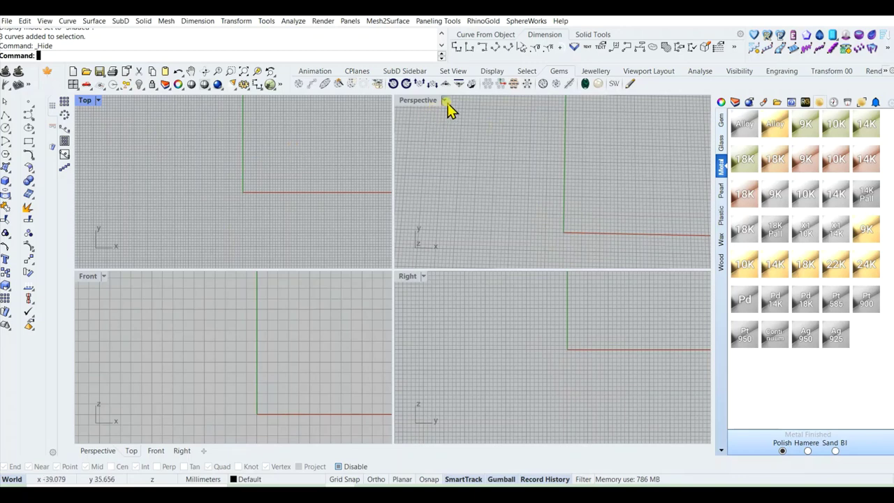
Step: Draw an ellipse centred on the origin in the maximized Right view, with a 4 mm horizontal and a 2 mm vertical radius
{"action": "right_click_drag", "start_coordinate": [495, 180], "coordinate": [527, 220]}
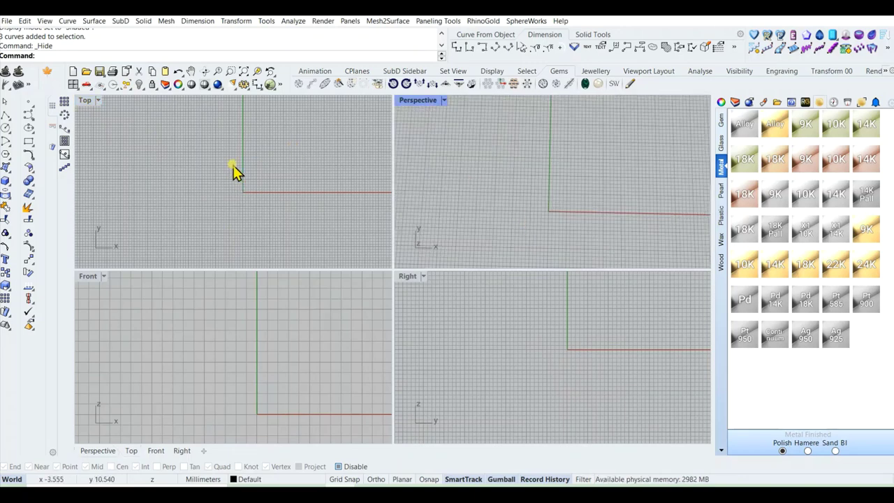
{"action": "left_click", "coordinate": [28, 129]}
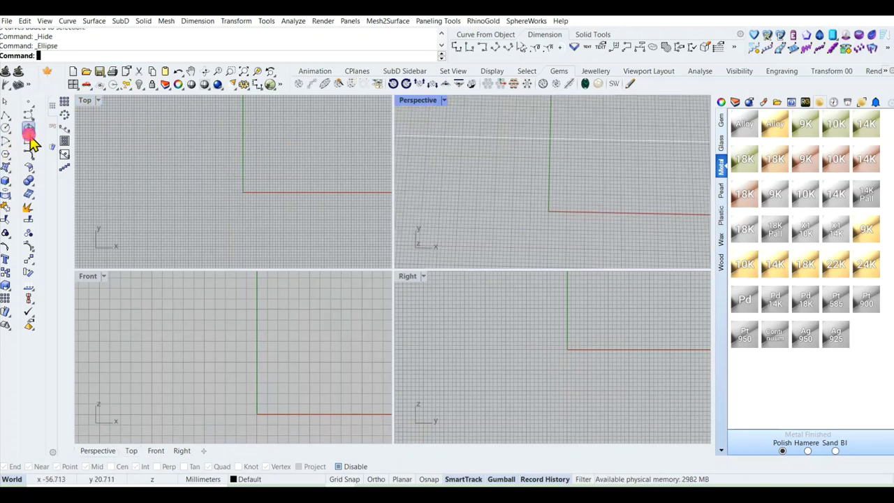
{"action": "double_click", "coordinate": [410, 276]}
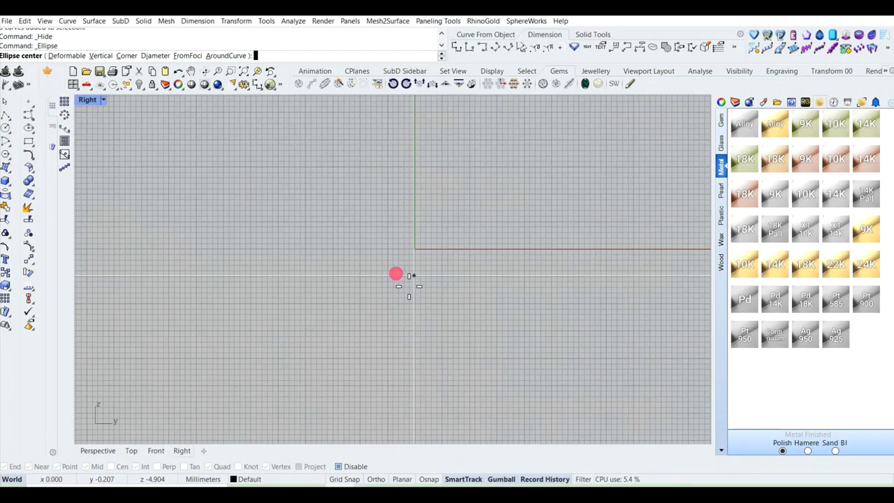
{"action": "scroll", "coordinate": [415, 254], "scroll_direction": "up", "scroll_amount": 4}
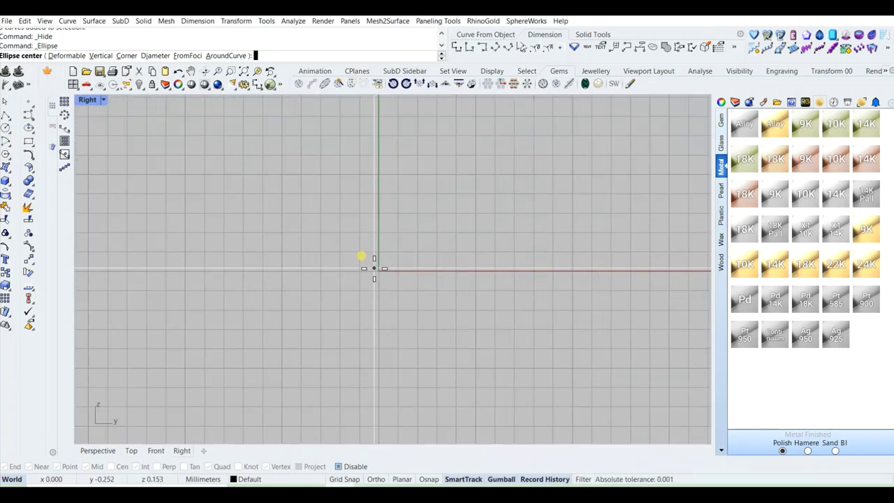
{"action": "type", "text": "0"}
{"action": "key", "text": "Return"}
{"action": "key", "text": "F8"}
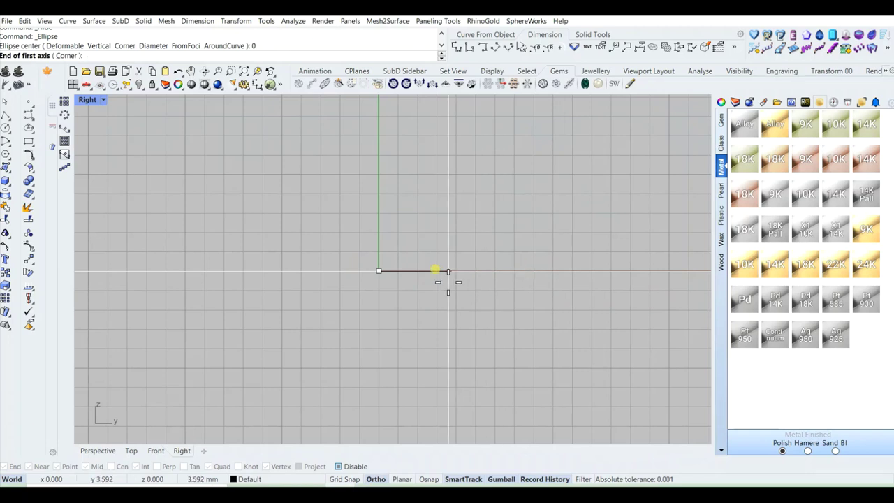
{"action": "key", "text": "F8"}
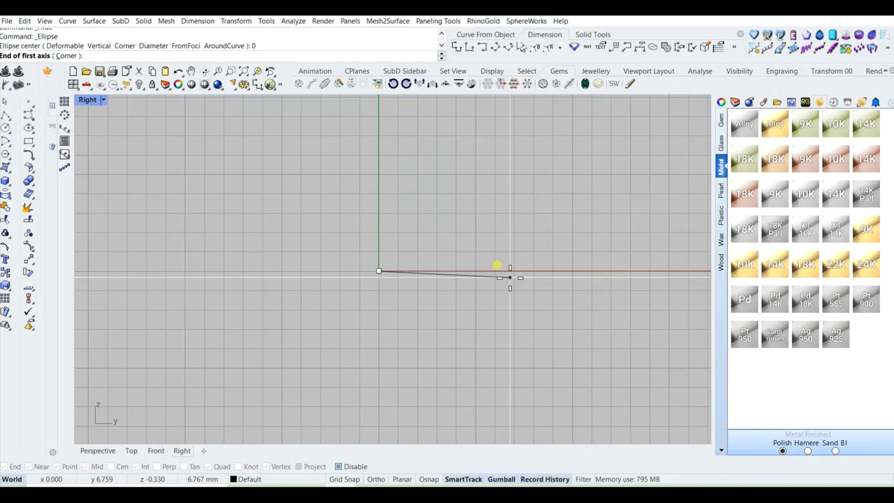
{"action": "type", "text": "4"}
{"action": "key", "text": "Return"}
{"action": "left_click", "coordinate": [512, 277]}
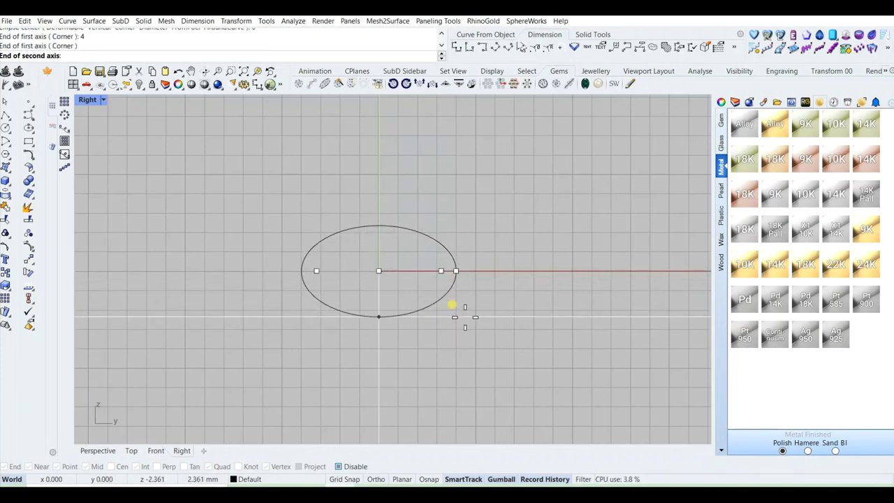
{"action": "left_click", "coordinate": [463, 312]}
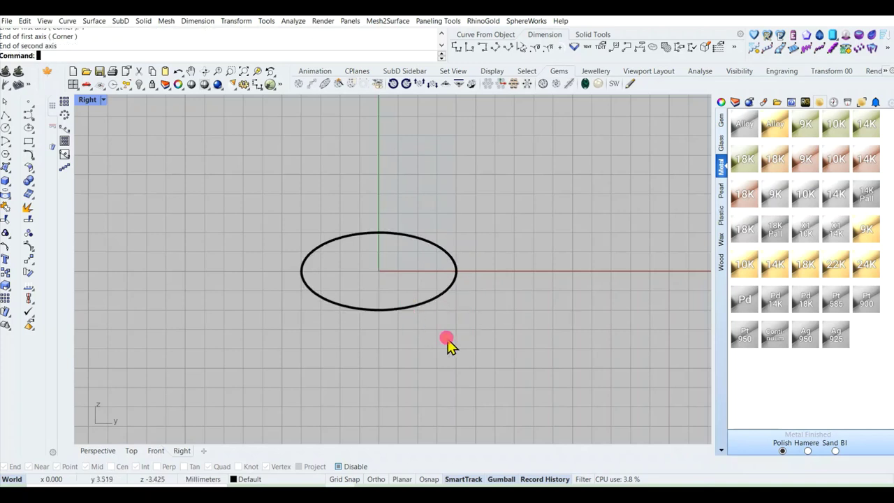
Step: Dimension the ellipse's full horizontal width, placing the dimension line above it
{"action": "left_click", "coordinate": [457, 47]}
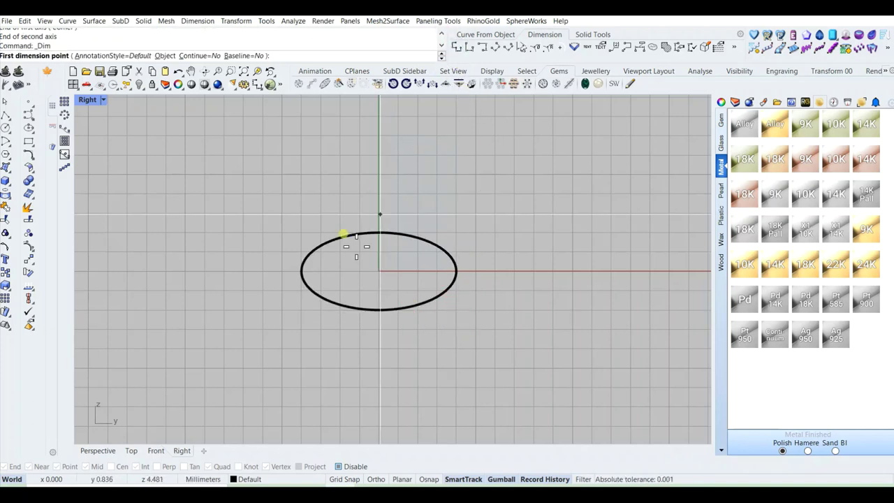
{"action": "left_click", "coordinate": [299, 266]}
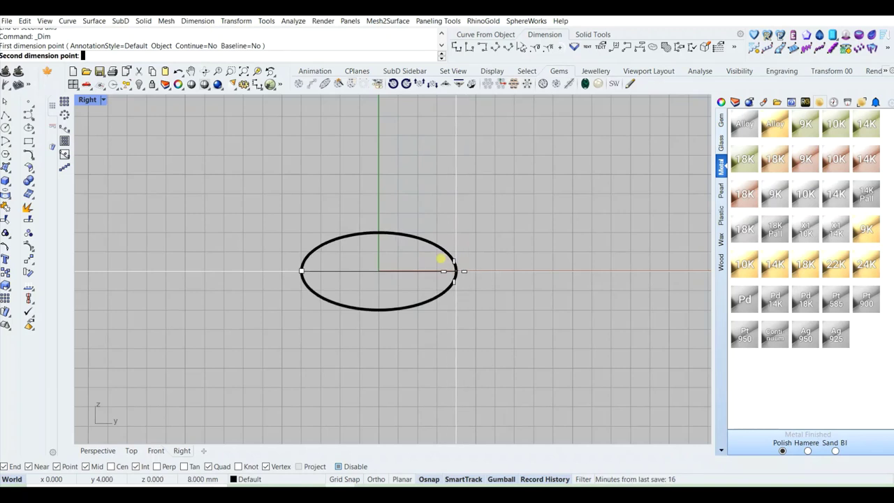
{"action": "left_click", "coordinate": [440, 259]}
{"action": "left_click", "coordinate": [435, 214]}
Step: Dimension the ellipse's full height and move that dimension clear of the curve
{"action": "key", "text": "Return"}
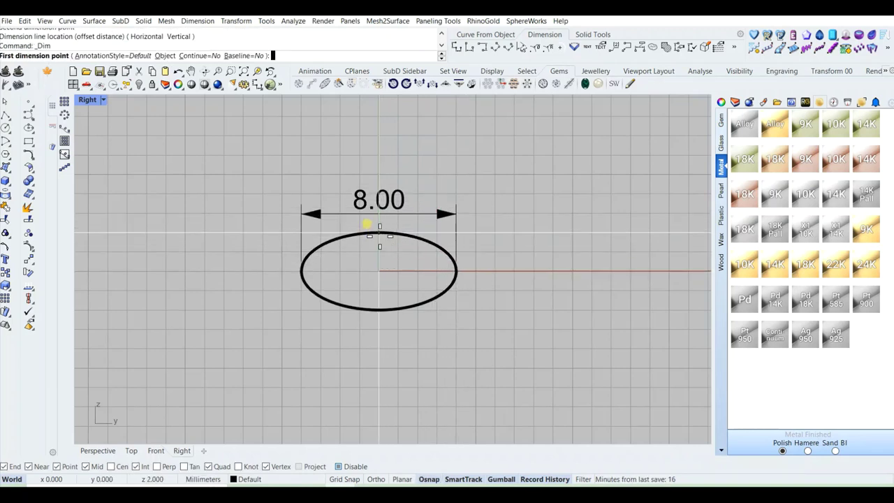
{"action": "left_click", "coordinate": [379, 233]}
{"action": "left_click", "coordinate": [368, 296]}
{"action": "left_click", "coordinate": [462, 282]}
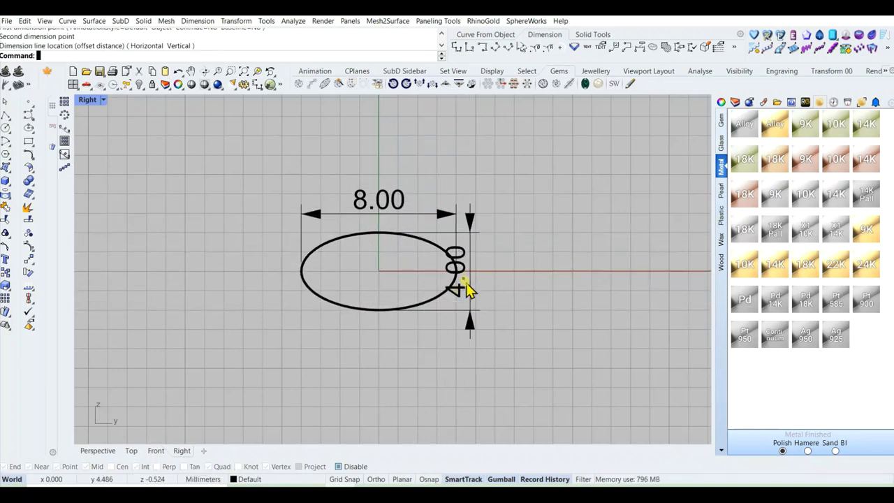
{"action": "left_click", "coordinate": [467, 288]}
{"action": "left_click_drag", "start_coordinate": [464, 269], "coordinate": [517, 316]}
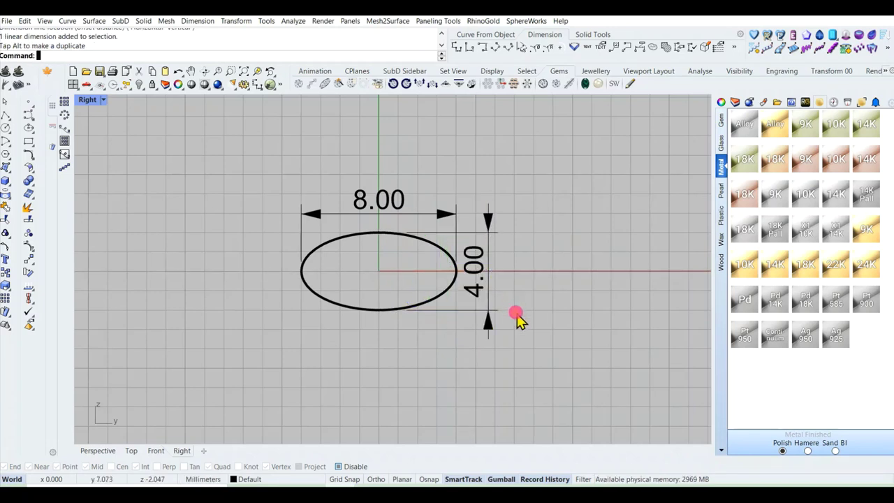
Step: Delete the ellipse's height dimension
{"action": "left_click", "coordinate": [472, 265]}
{"action": "key", "text": "Delete"}
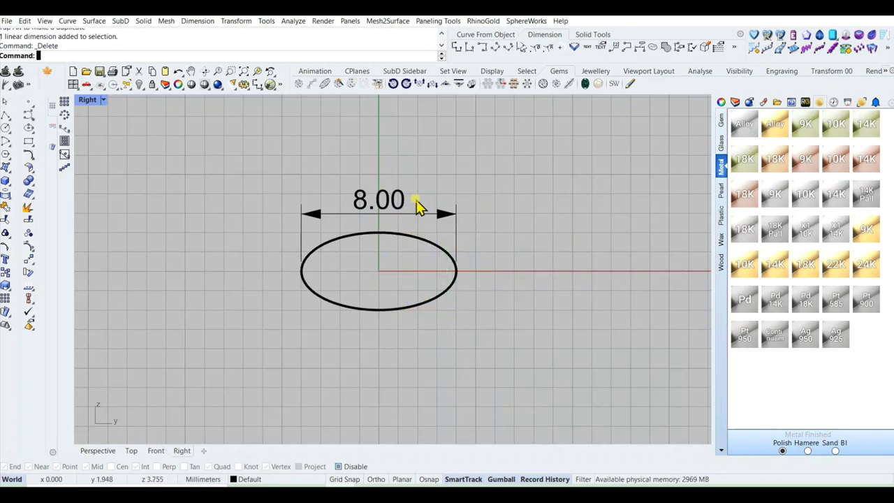
Step: Delete the ellipse's width dimension and return to the four-viewport layout
{"action": "left_click", "coordinate": [405, 202]}
{"action": "key", "text": "Delete"}
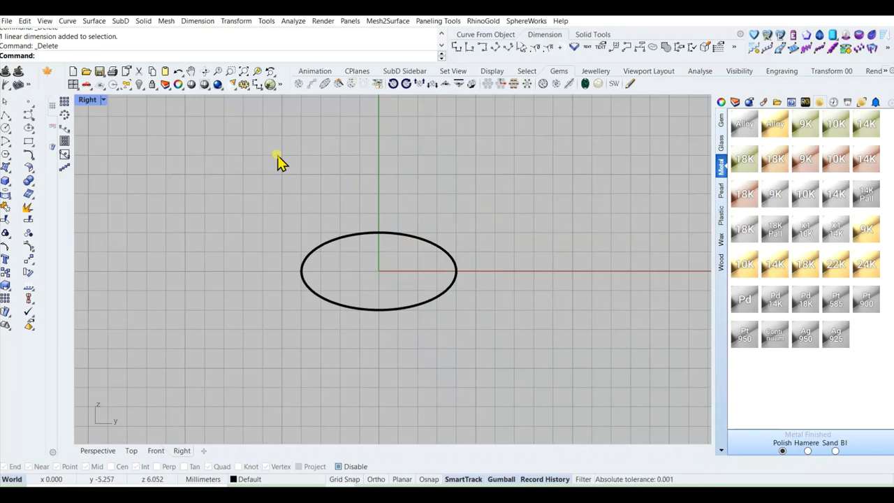
{"action": "double_click", "coordinate": [87, 101]}
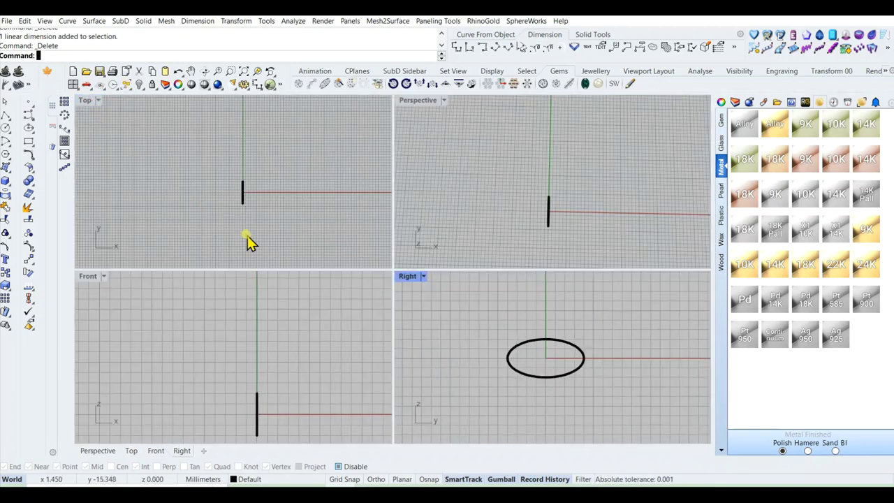
Step: Try to extrude the ellipse along the X axis with the gumball and undo the extrusion
{"action": "left_click", "coordinate": [239, 200]}
{"action": "scroll", "coordinate": [244, 199], "scroll_direction": "up", "scroll_amount": 3}
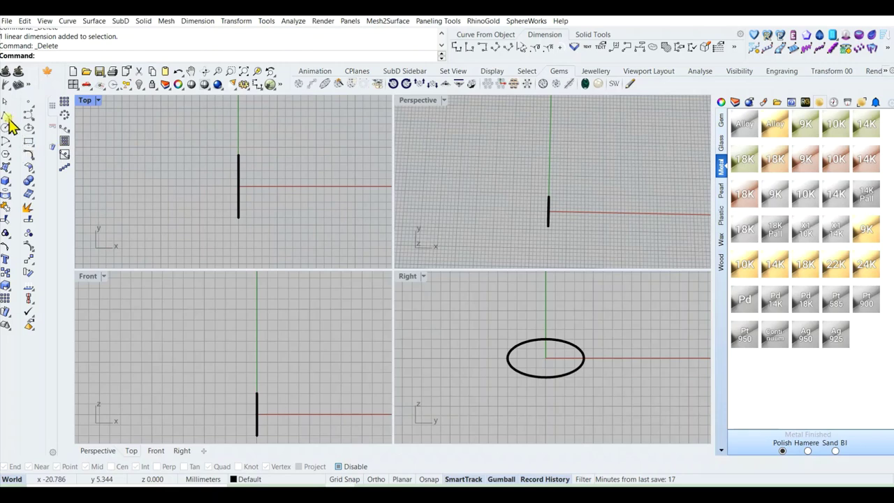
{"action": "left_click", "coordinate": [238, 208]}
{"action": "left_click_drag", "start_coordinate": [256, 198], "coordinate": [372, 205]}
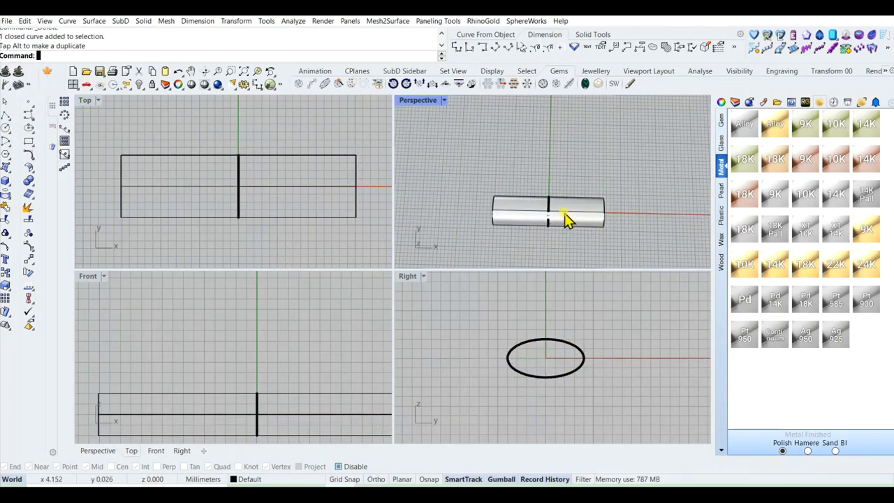
{"action": "scroll", "coordinate": [564, 216], "scroll_direction": "up", "scroll_amount": 2}
{"action": "key", "text": "ctrl+z"}
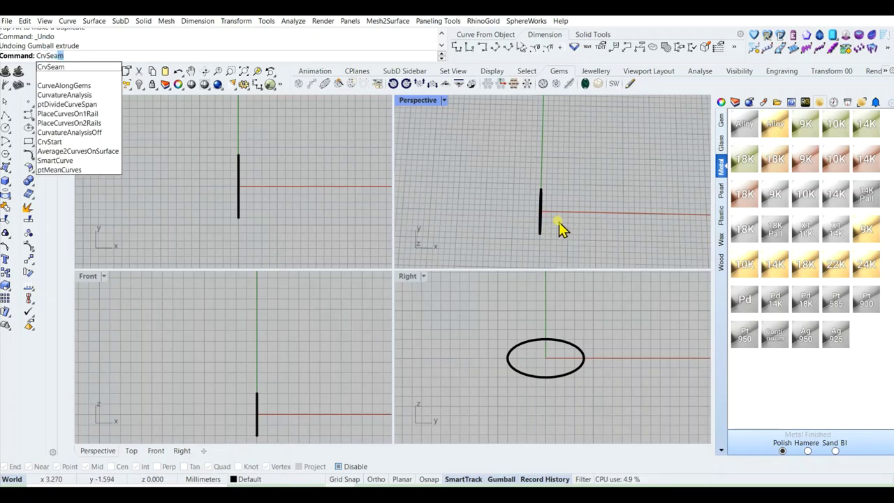
Step: Adjust the ellipse's curve seam with CrvSeam, moving the seam point to the curve's lowest quadrant
{"action": "key", "text": "Return"}
{"action": "left_click", "coordinate": [542, 204]}
{"action": "right_click_drag", "start_coordinate": [566, 233], "coordinate": [549, 202]}
{"action": "key", "text": "Return"}
{"action": "scroll", "coordinate": [532, 194], "scroll_direction": "up", "scroll_amount": 4}
{"action": "left_click", "coordinate": [531, 183]}
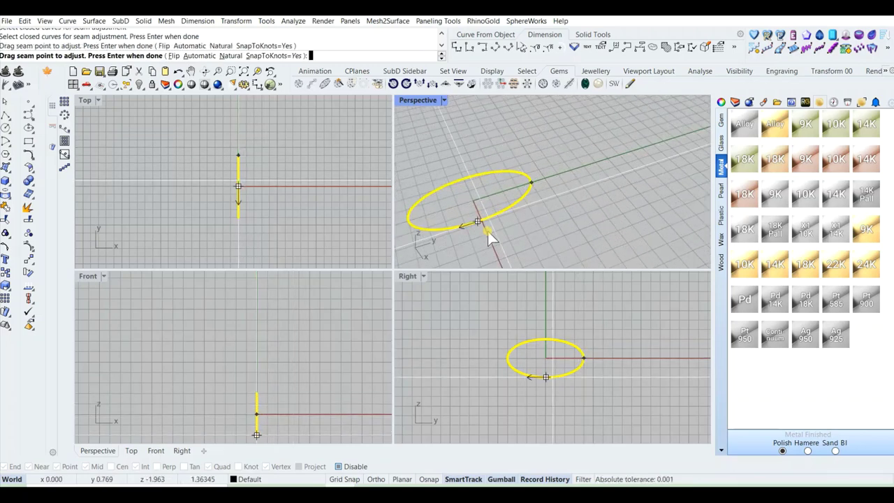
{"action": "scroll", "coordinate": [482, 227], "scroll_direction": "up", "scroll_amount": 4}
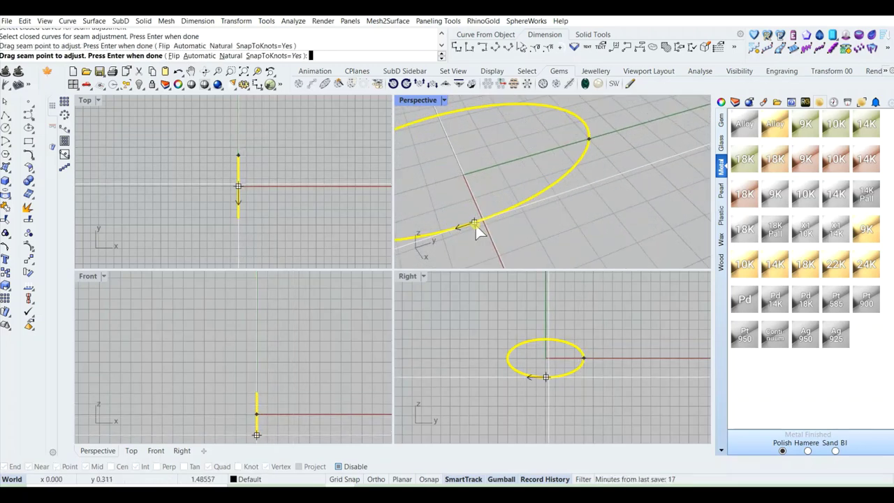
{"action": "left_click", "coordinate": [481, 225]}
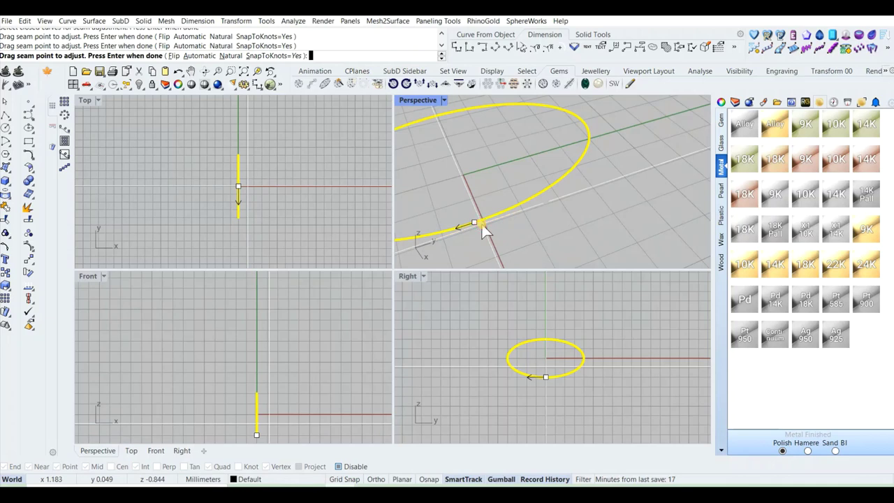
{"action": "key", "text": "Return"}
{"action": "scroll", "coordinate": [520, 229], "scroll_direction": "down", "scroll_amount": 3}
{"action": "left_click", "coordinate": [549, 341]}
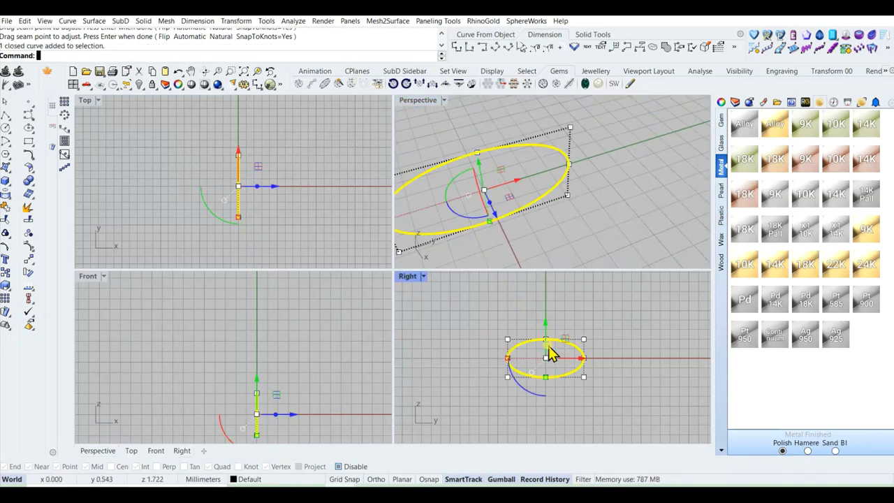
{"action": "left_click", "coordinate": [471, 330]}
Step: Extrude the ellipse along the X axis as an open surface with BothSides=Yes and Solid=No, about 11.4 mm to each side
{"action": "scroll", "coordinate": [262, 206], "scroll_direction": "down", "scroll_amount": 2}
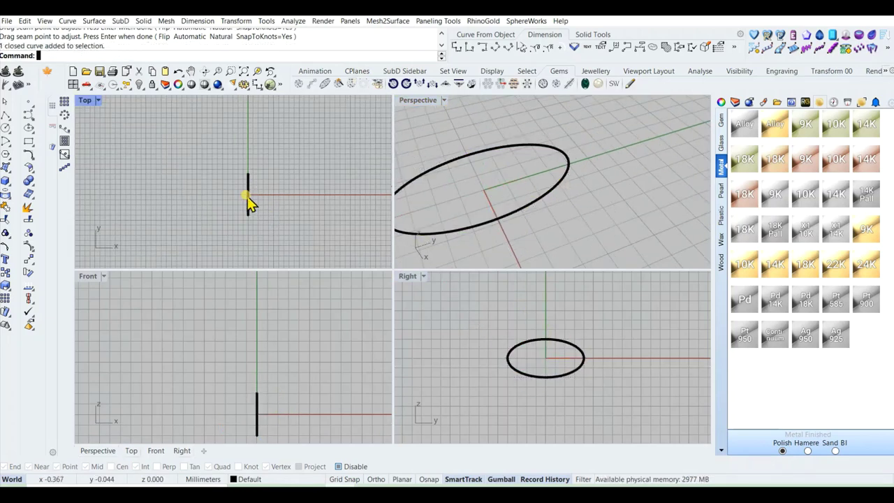
{"action": "left_click", "coordinate": [248, 198]}
{"action": "scroll", "coordinate": [253, 206], "scroll_direction": "up", "scroll_amount": 2}
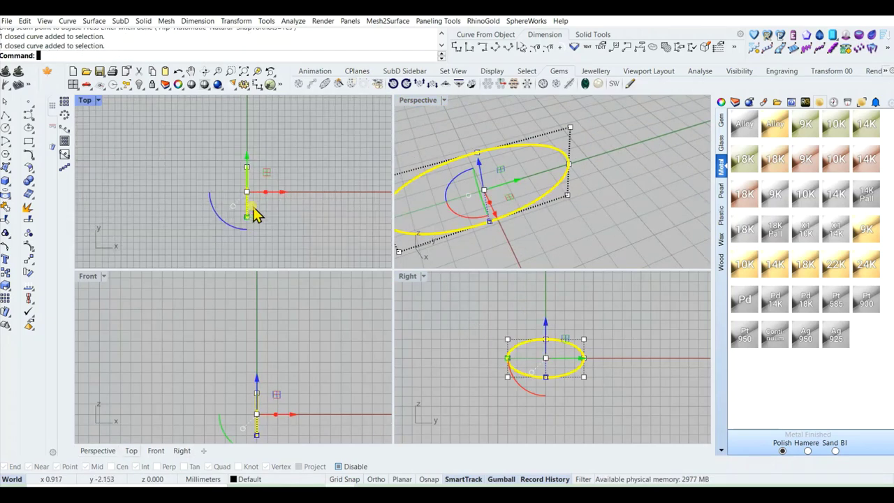
{"action": "left_click", "coordinate": [5, 183]}
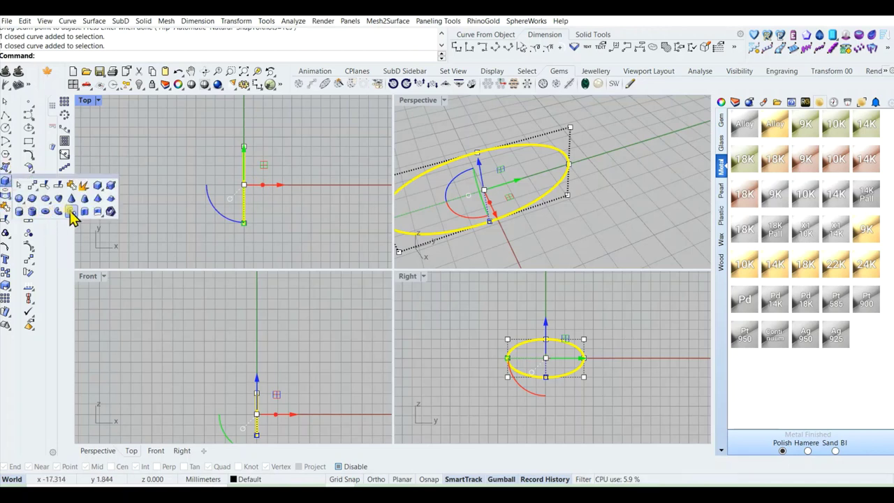
{"action": "left_click", "coordinate": [116, 208]}
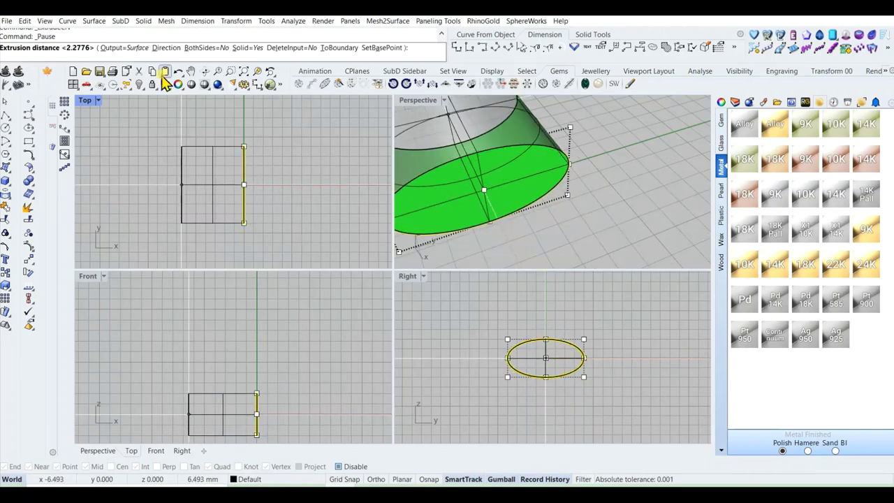
{"action": "left_click", "coordinate": [204, 49]}
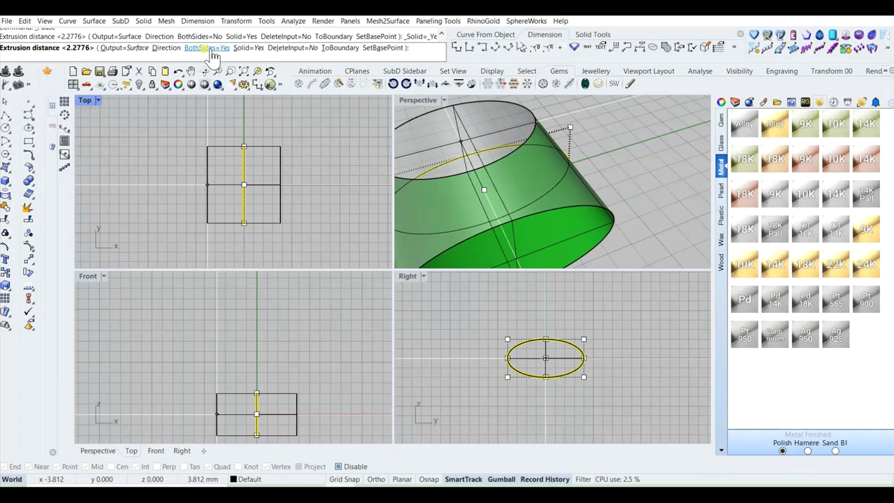
{"action": "left_click", "coordinate": [244, 48]}
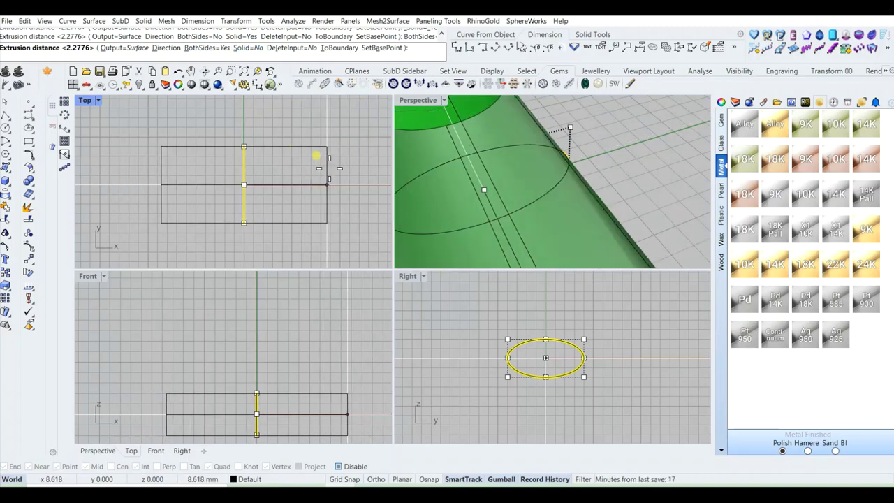
{"action": "right_click_drag", "start_coordinate": [335, 178], "coordinate": [311, 166]}
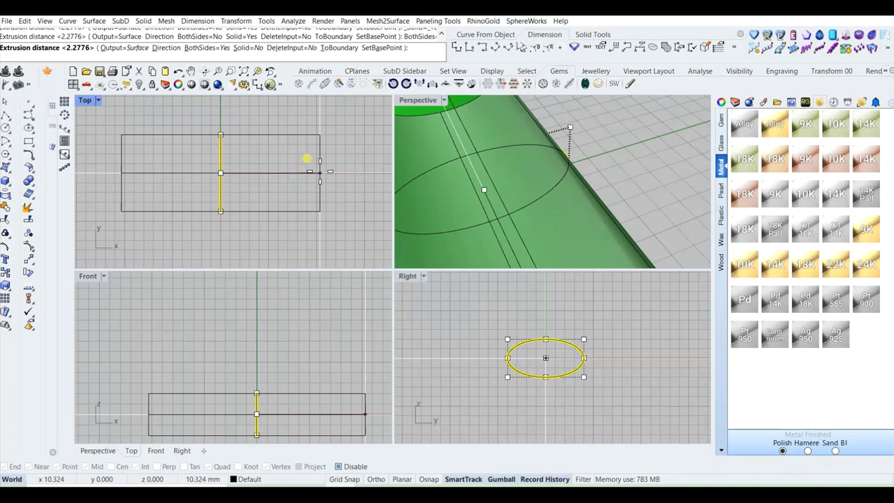
{"action": "left_click", "coordinate": [326, 173]}
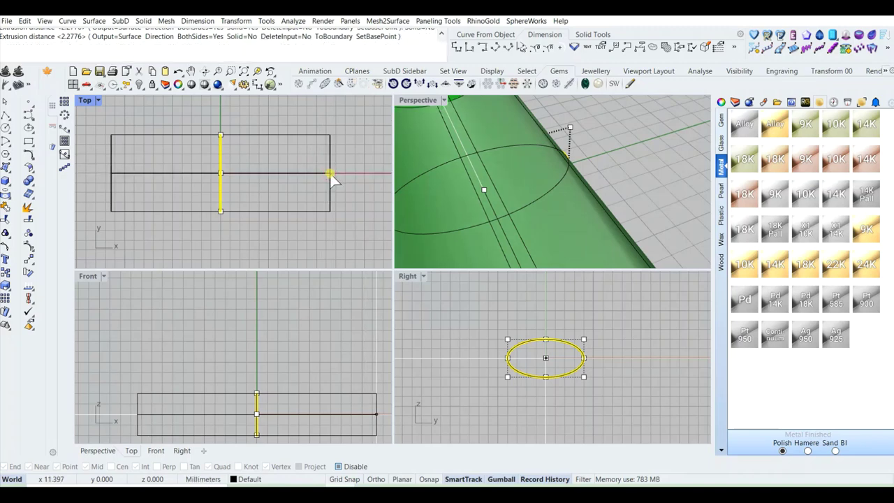
{"action": "scroll", "coordinate": [308, 199], "scroll_direction": "down", "scroll_amount": 5}
{"action": "left_click", "coordinate": [307, 232]}
{"action": "right_click_drag", "start_coordinate": [293, 196], "coordinate": [228, 203]}
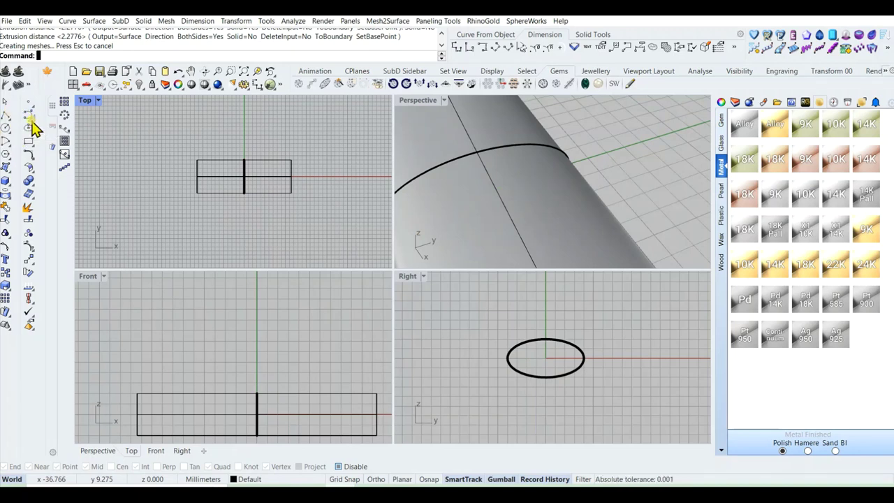
{"action": "left_click", "coordinate": [31, 119]}
{"action": "left_click", "coordinate": [57, 120]}
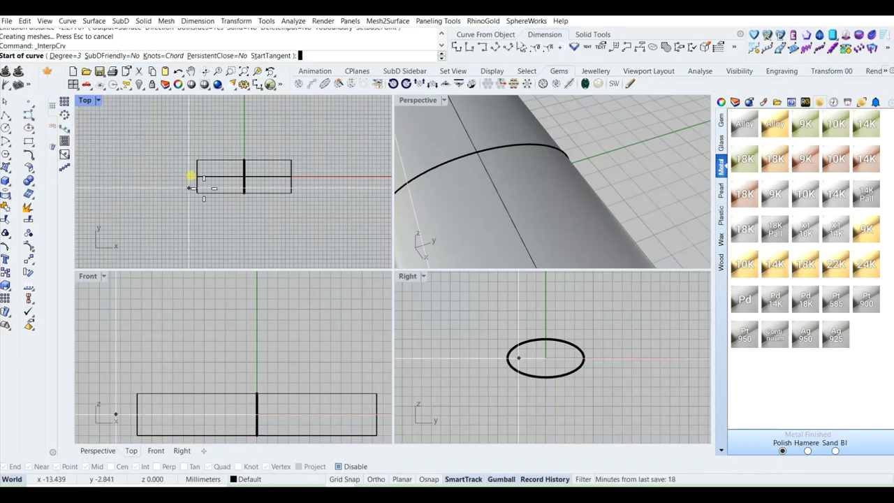
{"action": "scroll", "coordinate": [201, 153], "scroll_direction": "up", "scroll_amount": 3}
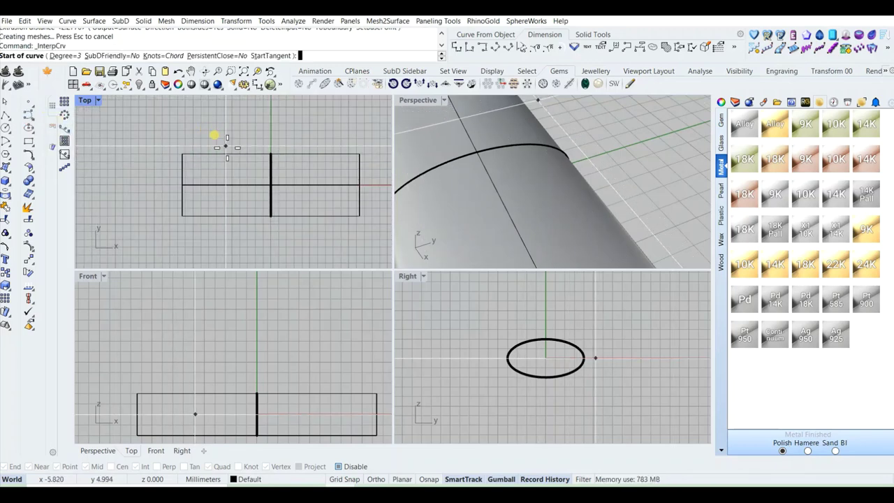
{"action": "right_click_drag", "start_coordinate": [250, 170], "coordinate": [233, 161]}
{"action": "right_click", "coordinate": [197, 137]}
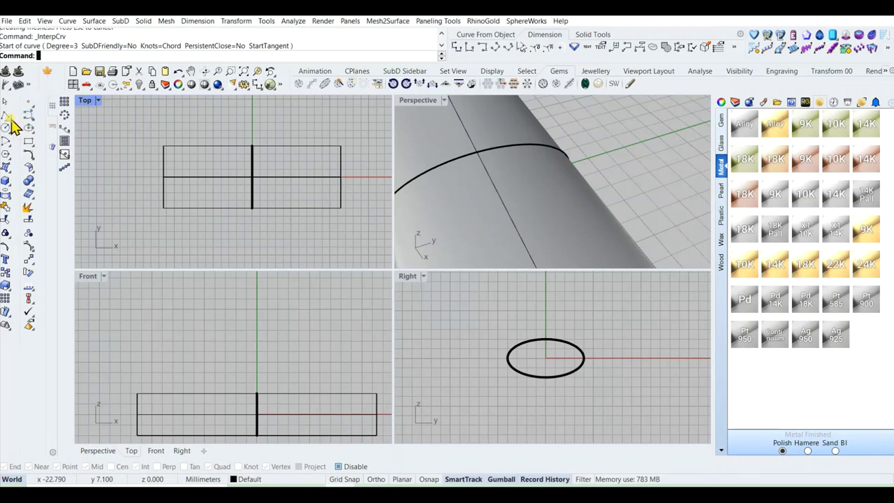
Step: Draw a both-sides line centred on the origin in the Top view, extending 3 mm each way along the X axis
{"action": "left_click", "coordinate": [7, 115]}
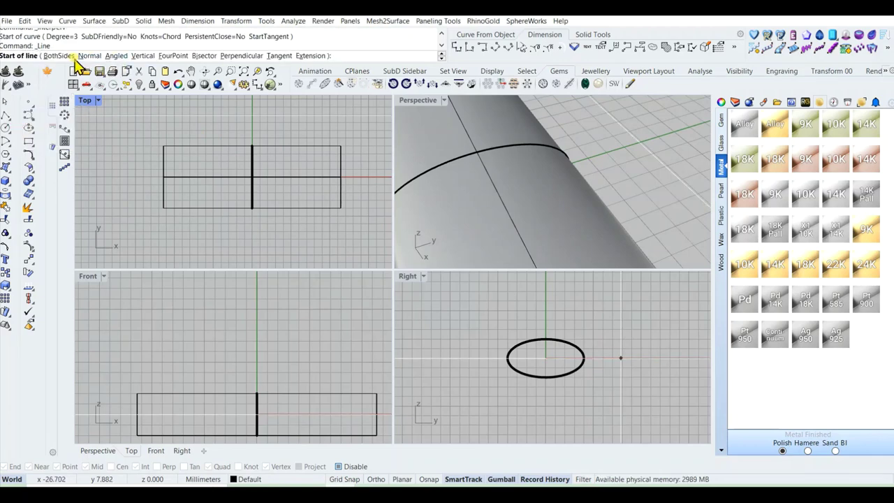
{"action": "left_click", "coordinate": [59, 57]}
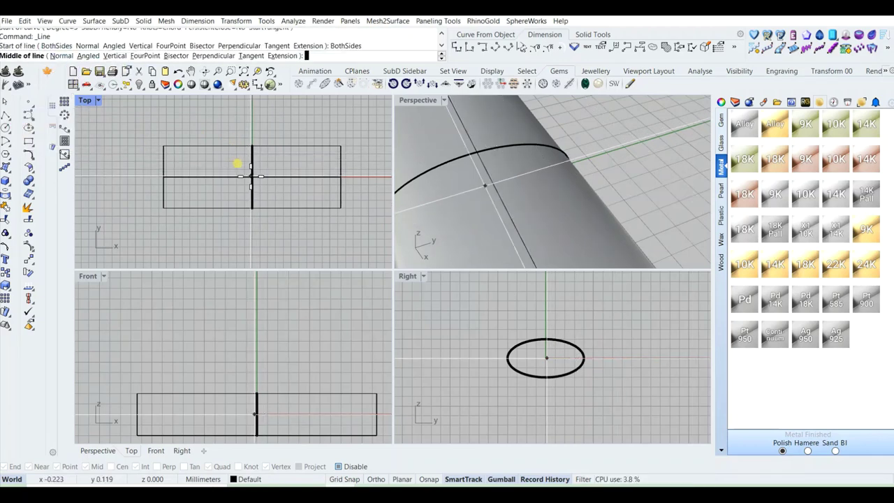
{"action": "left_click", "coordinate": [251, 176]}
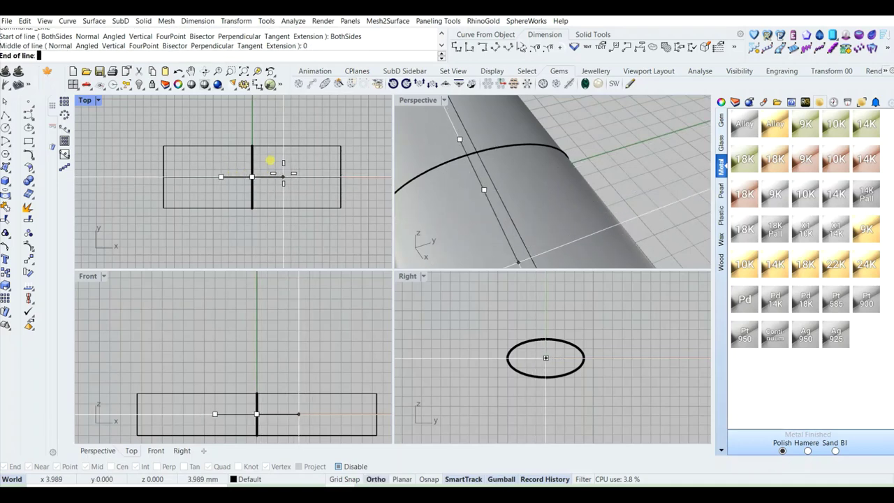
{"action": "key", "text": "F8"}
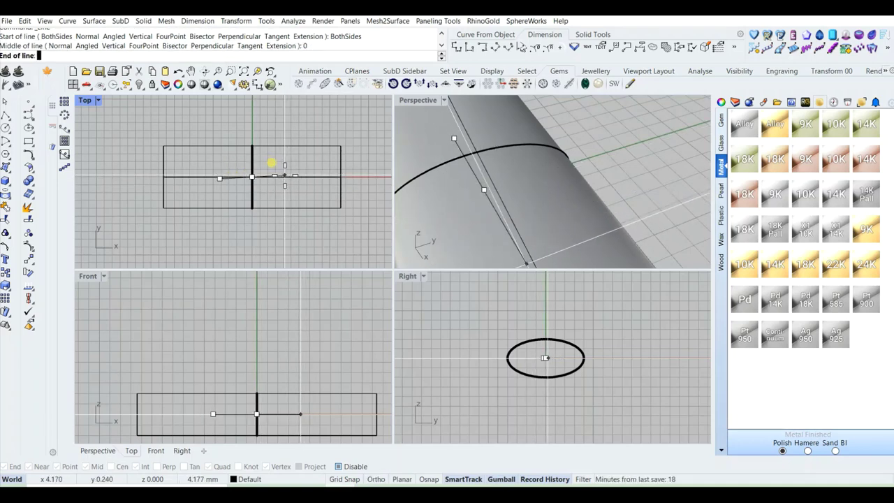
{"action": "type", "text": "3"}
{"action": "key", "text": "Return"}
{"action": "left_click", "coordinate": [279, 175]}
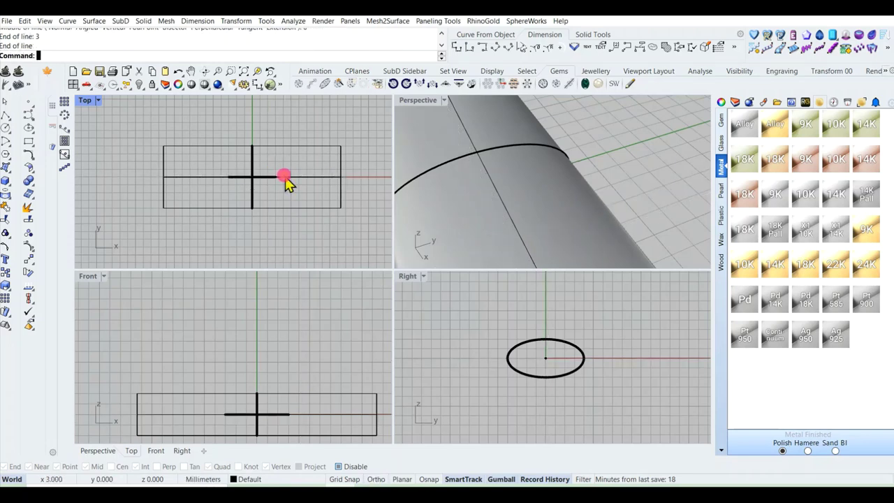
Step: Move the 6 mm line in the positive Y direction until it lies just outside the extruded surface's edge
{"action": "scroll", "coordinate": [273, 180], "scroll_direction": "up", "scroll_amount": 2}
{"action": "left_click", "coordinate": [255, 188]}
{"action": "left_click", "coordinate": [289, 205]}
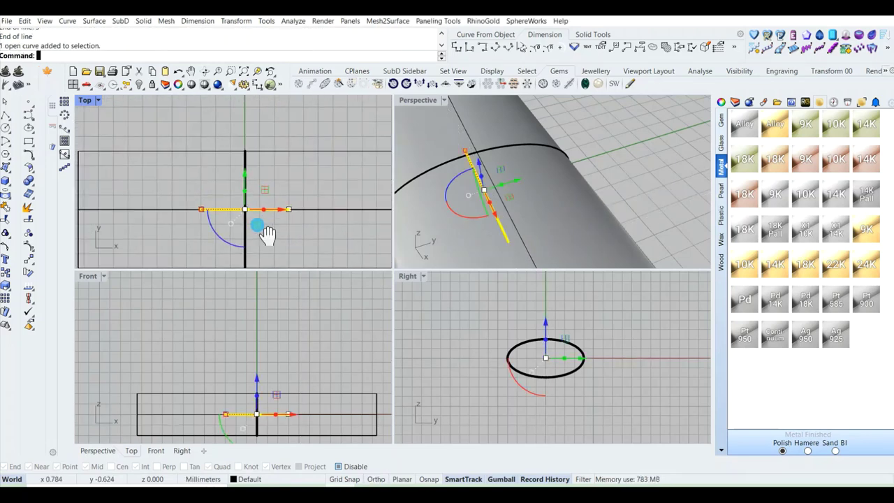
{"action": "left_click_drag", "start_coordinate": [245, 180], "coordinate": [241, 123]}
{"action": "scroll", "coordinate": [232, 122], "scroll_direction": "down", "scroll_amount": 2}
{"action": "right_click_drag", "start_coordinate": [239, 130], "coordinate": [239, 149]}
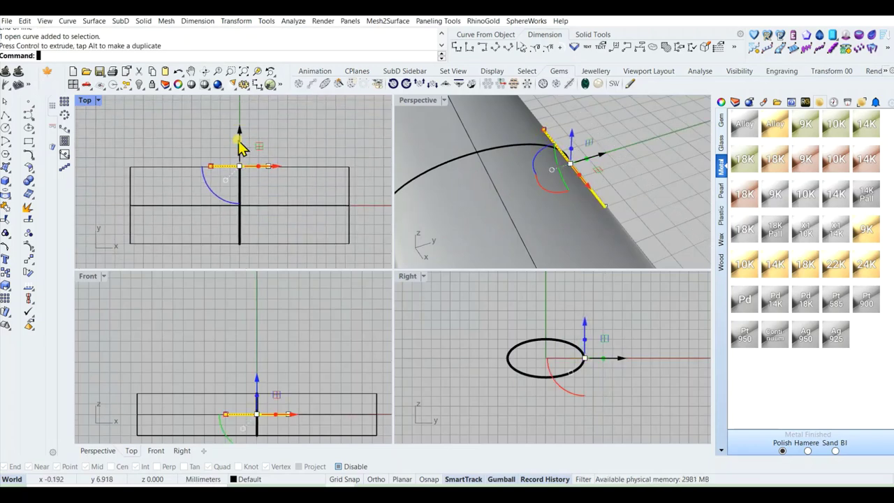
{"action": "left_click_drag", "start_coordinate": [240, 136], "coordinate": [239, 124]}
Step: Draw a horizontal both-sides line centred on the ellipse's negative-Y end in the Top view, extending 2 mm each way
{"action": "scroll", "coordinate": [243, 215], "scroll_direction": "down", "scroll_amount": 4}
{"action": "right_click_drag", "start_coordinate": [247, 252], "coordinate": [242, 222]}
{"action": "scroll", "coordinate": [236, 207], "scroll_direction": "up", "scroll_amount": 6}
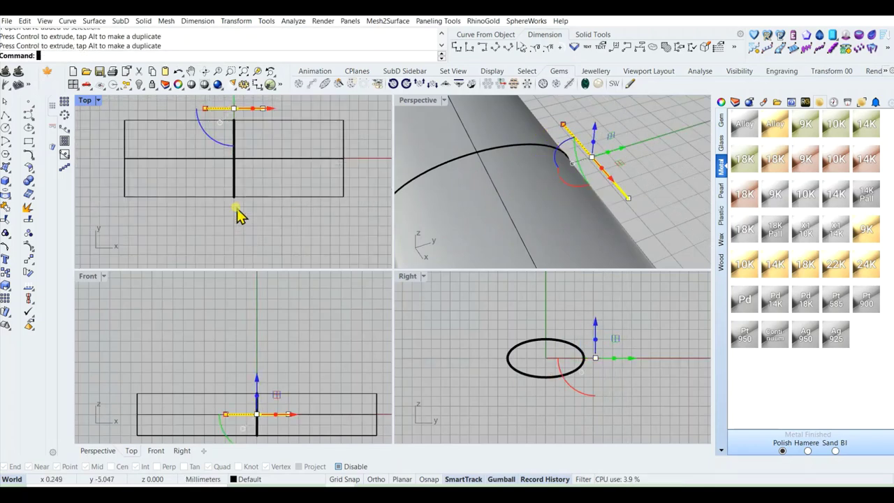
{"action": "right_click", "coordinate": [236, 208]}
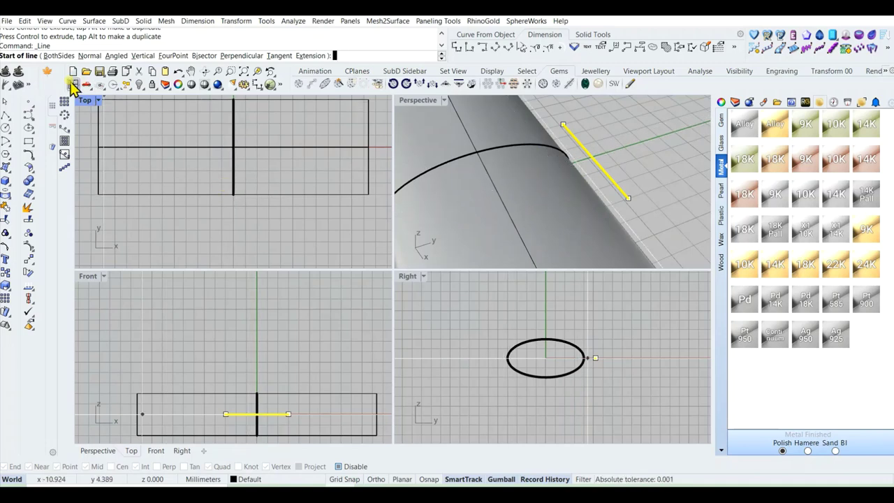
{"action": "left_click", "coordinate": [59, 55]}
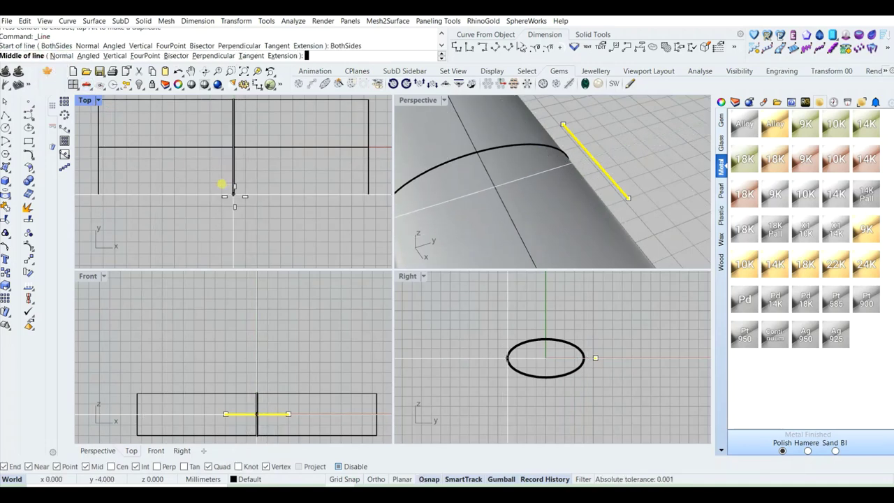
{"action": "left_click", "coordinate": [233, 192]}
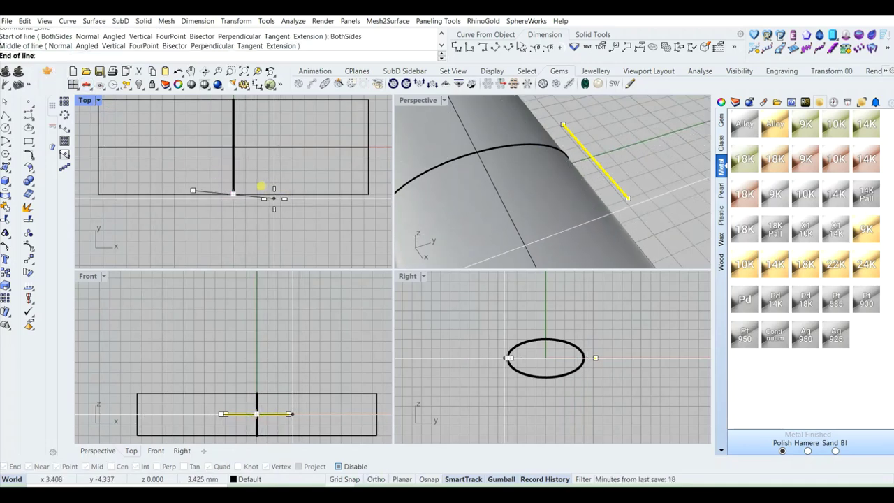
{"action": "type", "text": "2"}
{"action": "key", "text": "Return"}
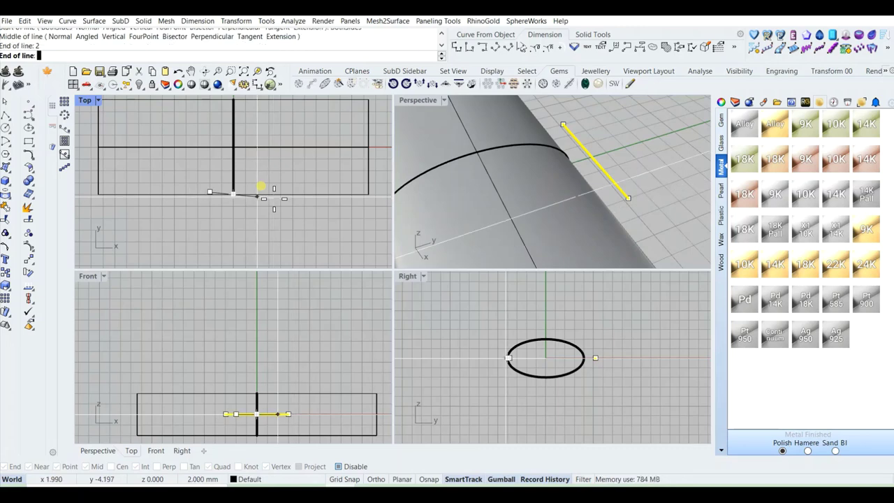
{"action": "left_click", "coordinate": [262, 192]}
Step: Move the shorter line in the negative Y direction, clear of the extruded surface's edge, and deselect it
{"action": "scroll", "coordinate": [258, 217], "scroll_direction": "down", "scroll_amount": 2}
{"action": "left_click", "coordinate": [249, 201]}
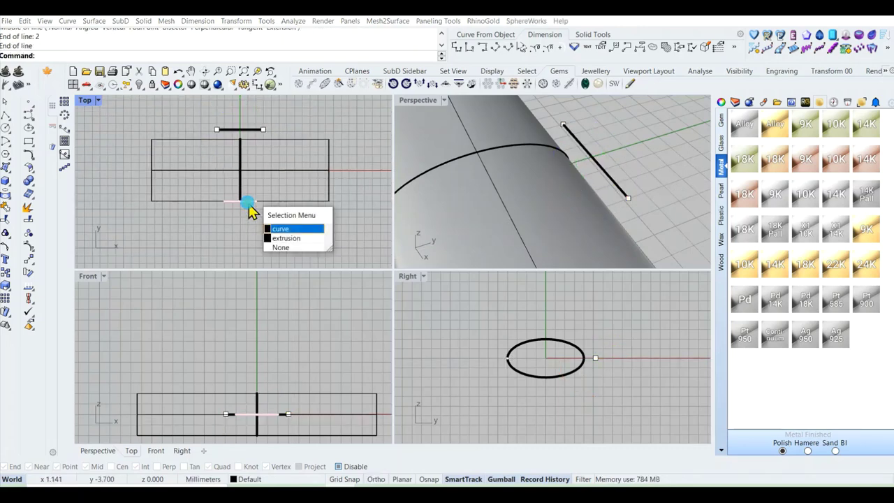
{"action": "right_click", "coordinate": [250, 201]}
{"action": "left_click_drag", "start_coordinate": [240, 166], "coordinate": [240, 186]}
{"action": "left_click", "coordinate": [202, 165]}
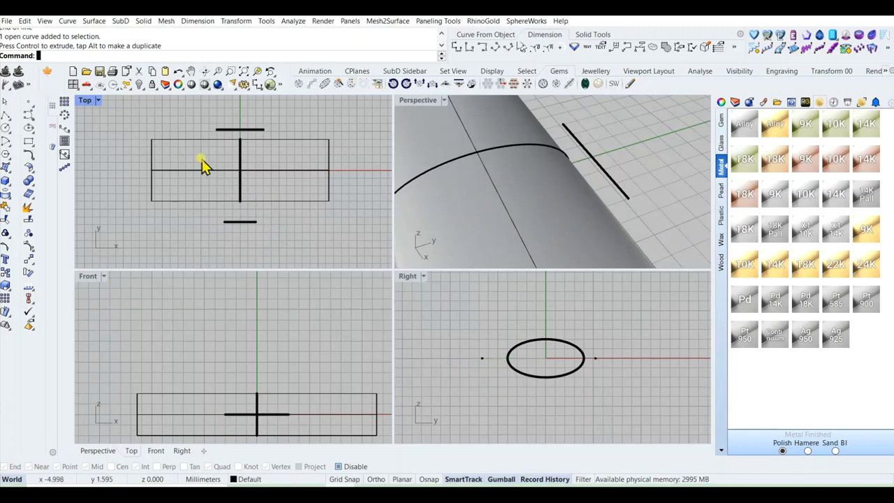
Step: Blend the negative-X ends of the two horizontal lines with a curve in the Top view
{"action": "type", "text": "bc"}
{"action": "key", "text": "Return"}
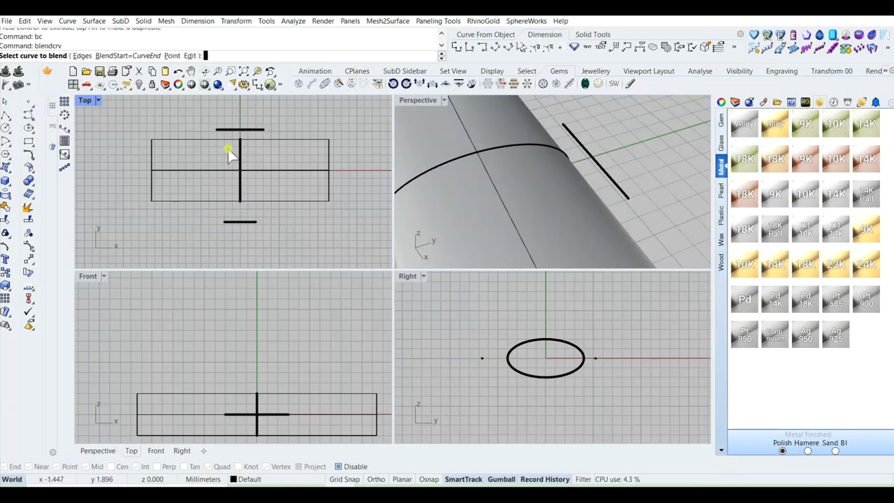
{"action": "scroll", "coordinate": [222, 126], "scroll_direction": "up", "scroll_amount": 2}
{"action": "scroll", "coordinate": [236, 204], "scroll_direction": "up", "scroll_amount": 2}
{"action": "left_click", "coordinate": [236, 216]}
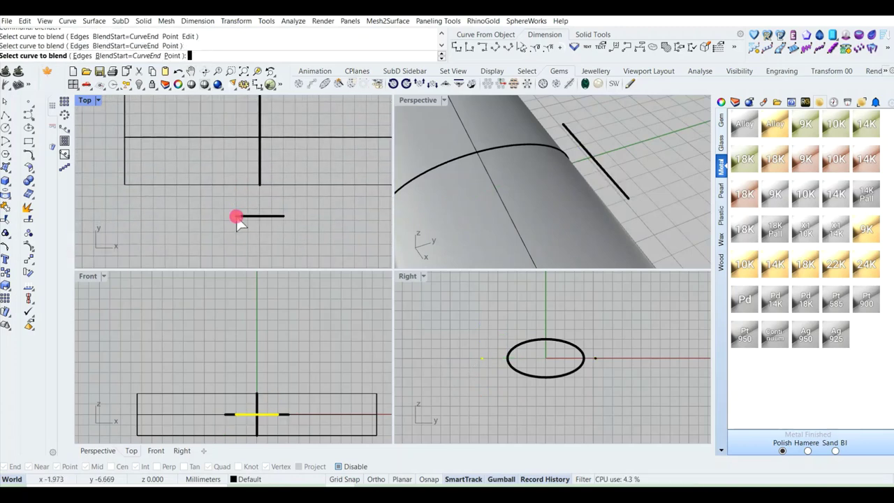
{"action": "scroll", "coordinate": [245, 232], "scroll_direction": "down", "scroll_amount": 5}
{"action": "right_click", "coordinate": [242, 236]}
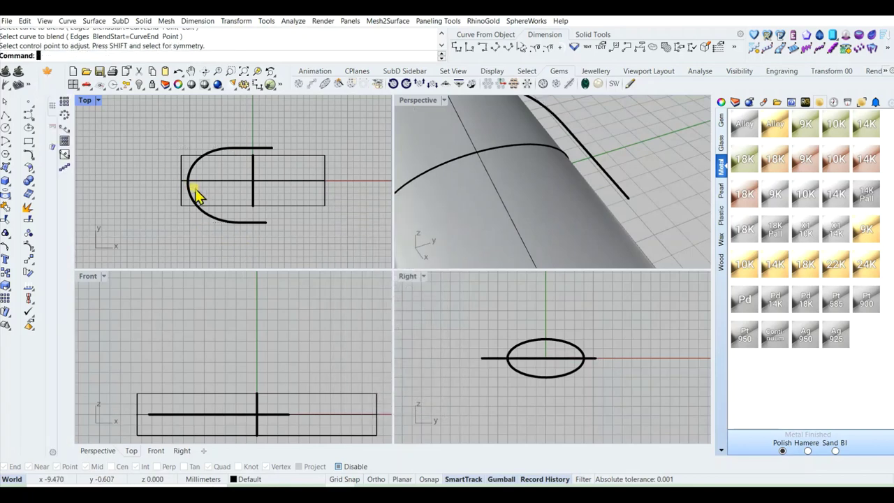
Step: Try to reshape the blend curve by removing its bulging control points, and delete the remaining curve
{"action": "left_click", "coordinate": [201, 210]}
{"action": "left_click", "coordinate": [208, 217]}
{"action": "left_click_drag", "start_coordinate": [152, 130], "coordinate": [211, 255]}
{"action": "left_click_drag", "start_coordinate": [208, 186], "coordinate": [274, 206]}
{"action": "key", "text": "Delete"}
{"action": "left_click", "coordinate": [235, 207]}
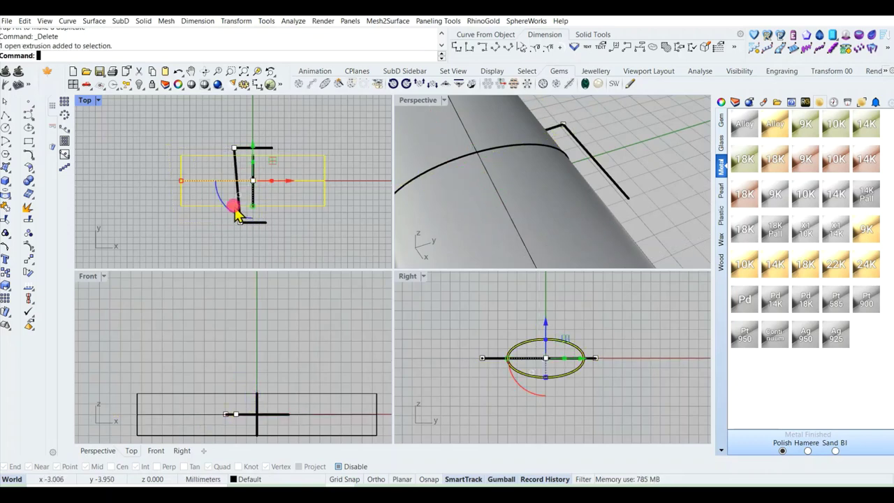
{"action": "left_click", "coordinate": [277, 252]}
{"action": "scroll", "coordinate": [239, 224], "scroll_direction": "up", "scroll_amount": 1}
{"action": "left_click", "coordinate": [240, 222]}
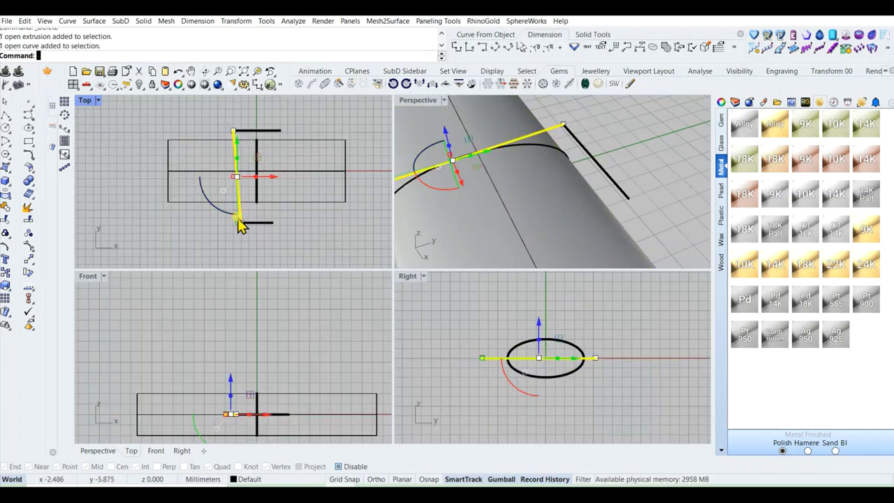
{"action": "key", "text": "Delete"}
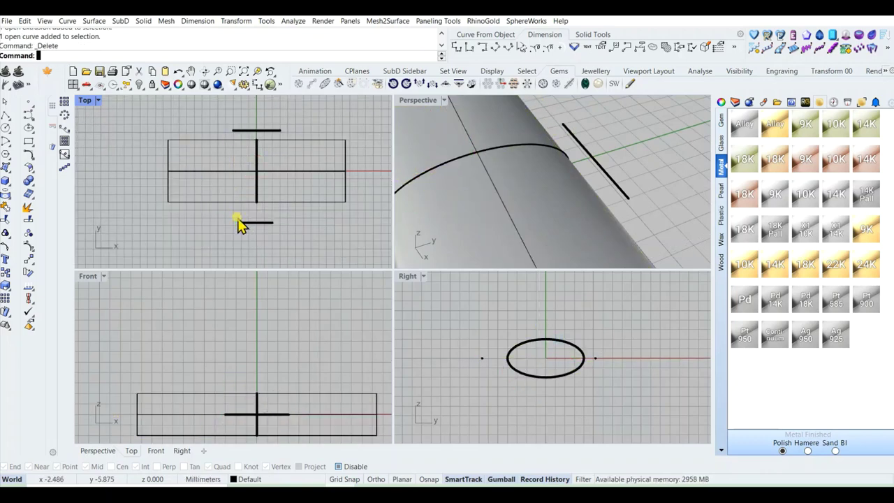
Step: Draw an arc joining the negative-X ends of the longer and shorter lines, bowed slightly inward by its start direction
{"action": "left_click", "coordinate": [12, 147]}
{"action": "left_click", "coordinate": [54, 150]}
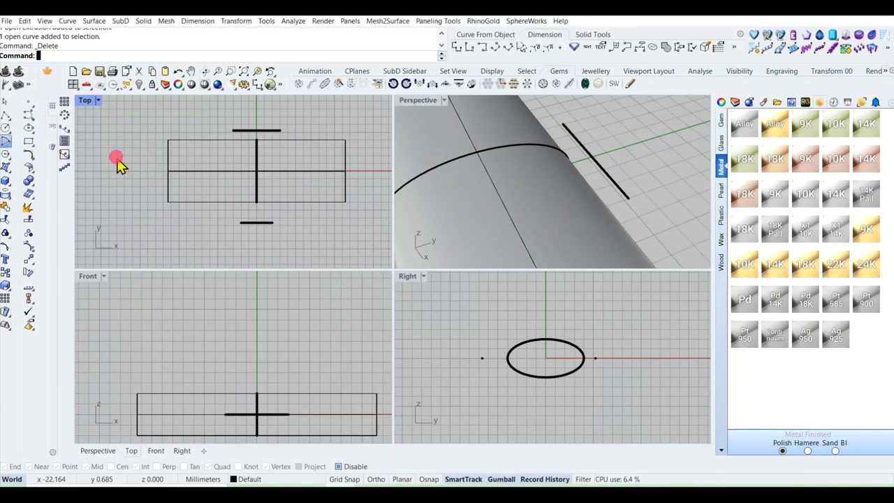
{"action": "key", "text": "alt"}
{"action": "left_click", "coordinate": [232, 130]}
{"action": "left_click", "coordinate": [241, 222]}
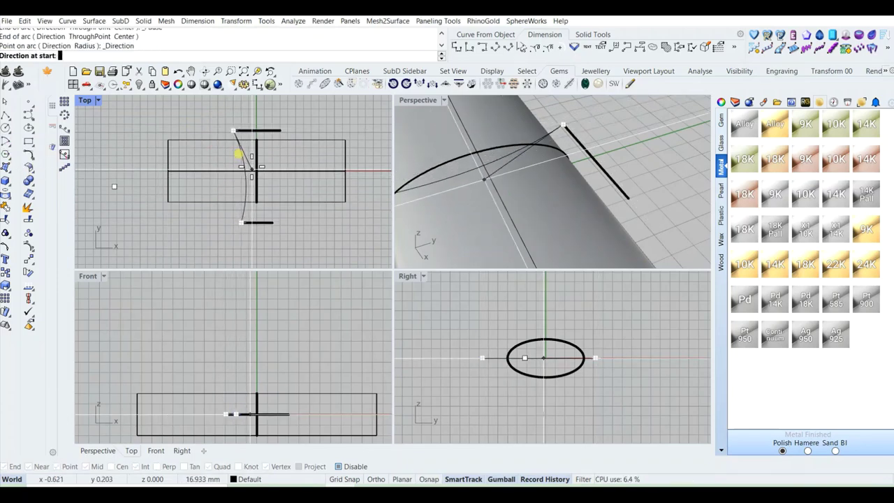
{"action": "left_click", "coordinate": [241, 157]}
{"action": "scroll", "coordinate": [241, 199], "scroll_direction": "up", "scroll_amount": 2}
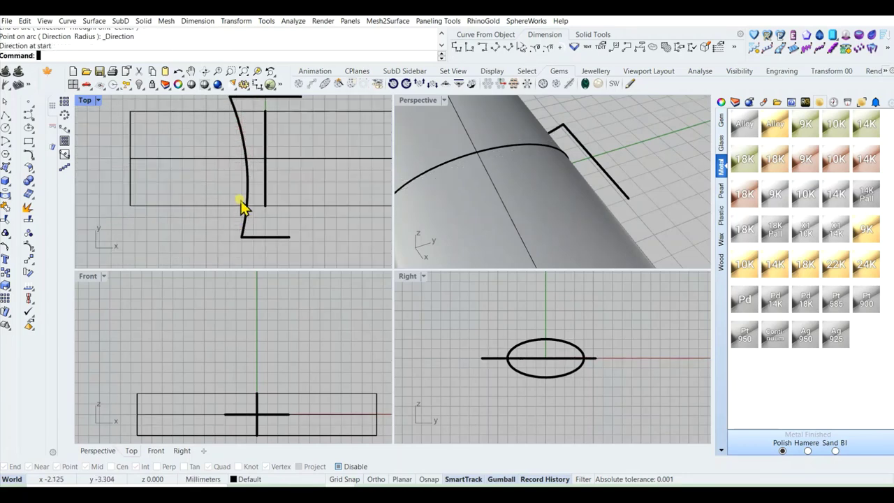
Step: Flatten the side arc by moving its middle control point in the negative X direction, and deselect the curve
{"action": "scroll", "coordinate": [242, 230], "scroll_direction": "down", "scroll_amount": 1}
{"action": "left_click", "coordinate": [246, 184]}
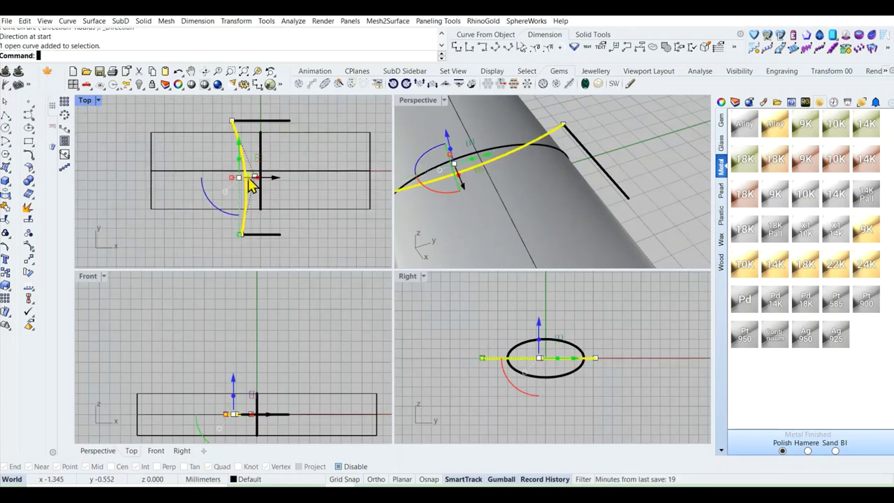
{"action": "scroll", "coordinate": [242, 202], "scroll_direction": "up", "scroll_amount": 3}
{"action": "left_click_drag", "start_coordinate": [234, 179], "coordinate": [249, 226]}
{"action": "left_click_drag", "start_coordinate": [268, 205], "coordinate": [243, 202]}
{"action": "scroll", "coordinate": [218, 167], "scroll_direction": "down", "scroll_amount": 5}
{"action": "scroll", "coordinate": [218, 166], "scroll_direction": "down", "scroll_amount": 4}
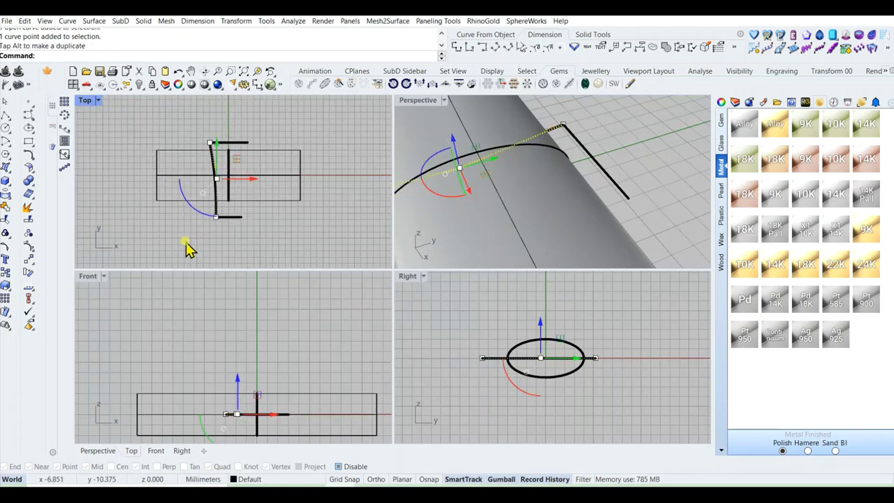
{"action": "left_click", "coordinate": [184, 241]}
Step: Mirror the side curve as a copy across the Y axis, starting the mirror plane at 0, and deselect it
{"action": "left_click", "coordinate": [219, 215]}
{"action": "type", "text": "M"}
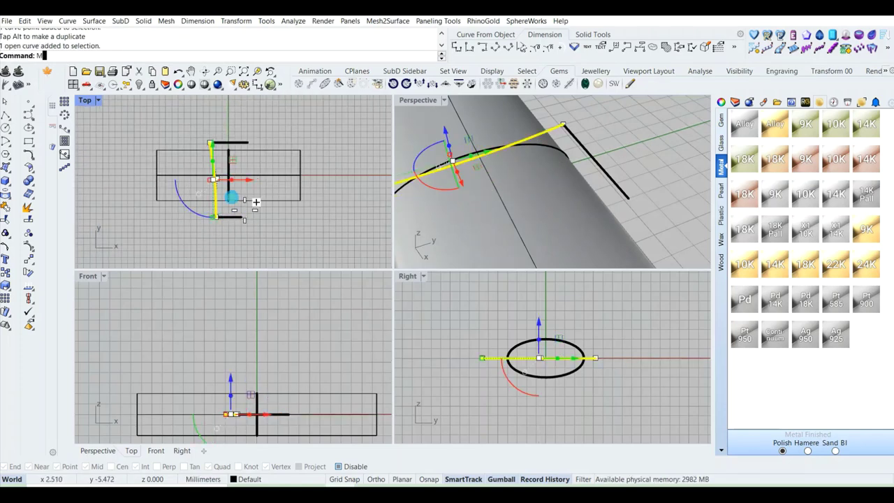
{"action": "type", "text": "I"}
{"action": "key", "text": "Return"}
{"action": "type", "text": "0"}
{"action": "key", "text": "Return"}
{"action": "left_click", "coordinate": [236, 141]}
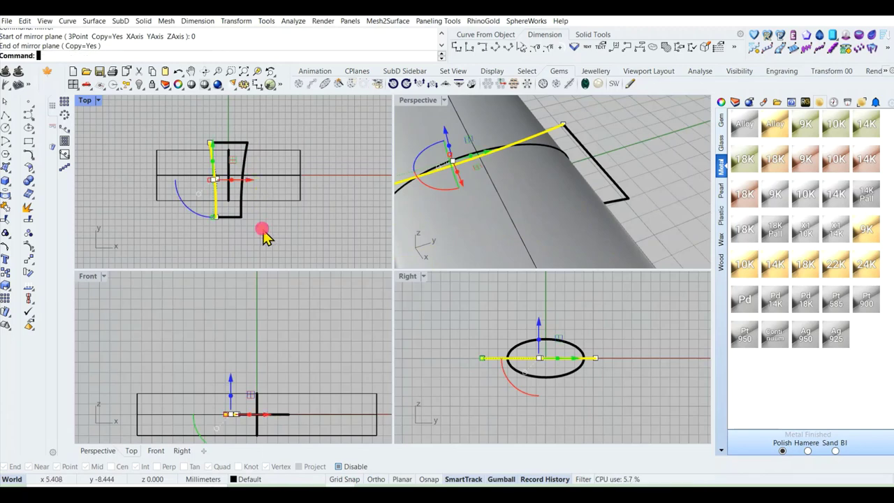
{"action": "scroll", "coordinate": [252, 220], "scroll_direction": "up", "scroll_amount": 2}
{"action": "key", "text": "Escape"}
Step: Examine the outline's side curves and end lines against the extruded ellipse surface in the Top and Perspective views
{"action": "left_click", "coordinate": [246, 215]}
{"action": "scroll", "coordinate": [260, 237], "scroll_direction": "down", "scroll_amount": 1}
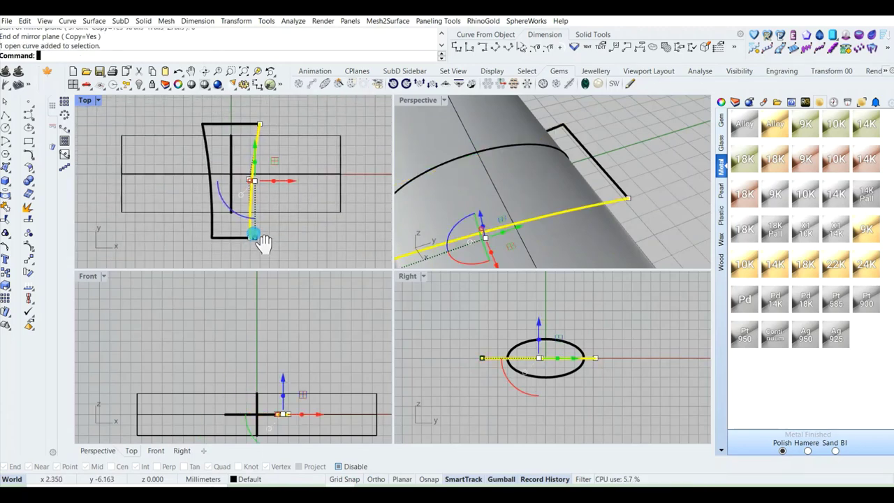
{"action": "left_click", "coordinate": [215, 234], "text": "shift"}
{"action": "scroll", "coordinate": [216, 229], "scroll_direction": "down", "scroll_amount": 1}
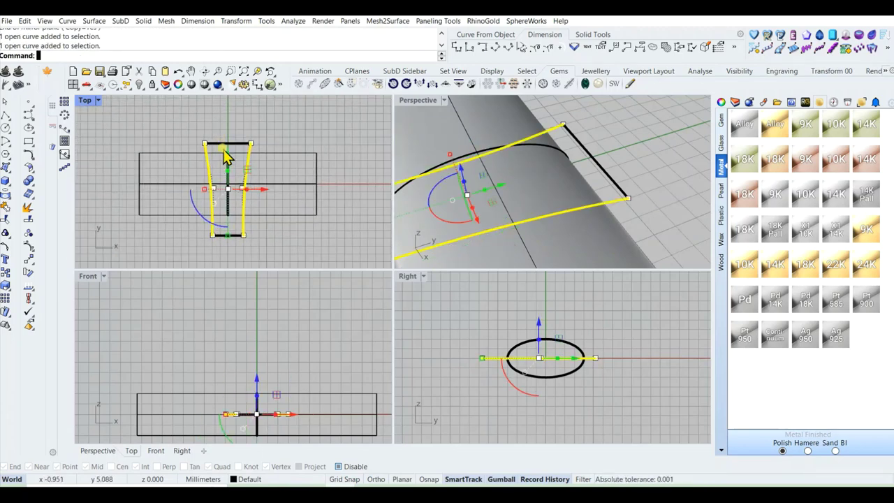
{"action": "left_click", "coordinate": [252, 245]}
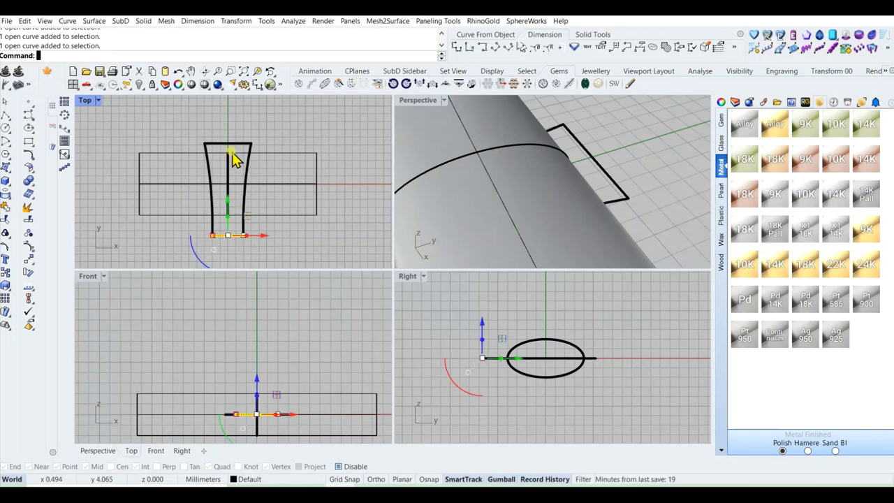
{"action": "left_click", "coordinate": [283, 217]}
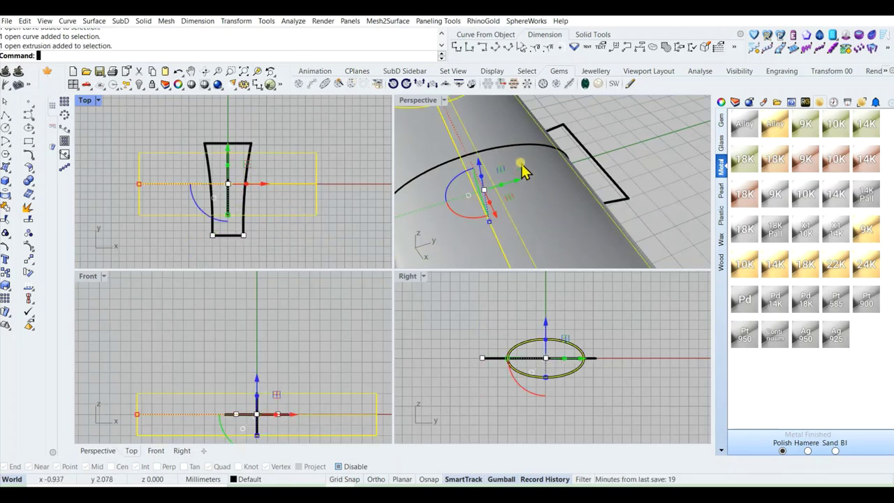
{"action": "scroll", "coordinate": [521, 165], "scroll_direction": "down", "scroll_amount": 8}
{"action": "right_click_drag", "start_coordinate": [522, 186], "coordinate": [642, 224]}
{"action": "left_click", "coordinate": [655, 233]}
{"action": "scroll", "coordinate": [500, 233], "scroll_direction": "up", "scroll_amount": 4}
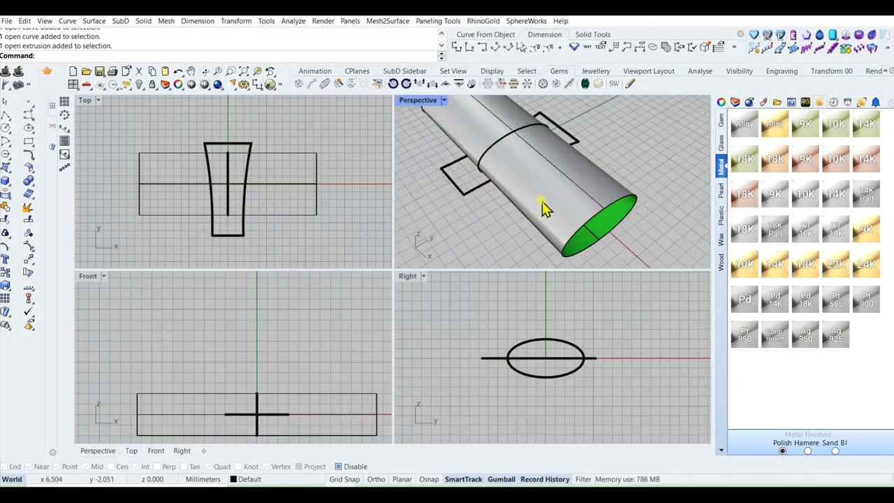
{"action": "left_click", "coordinate": [545, 208]}
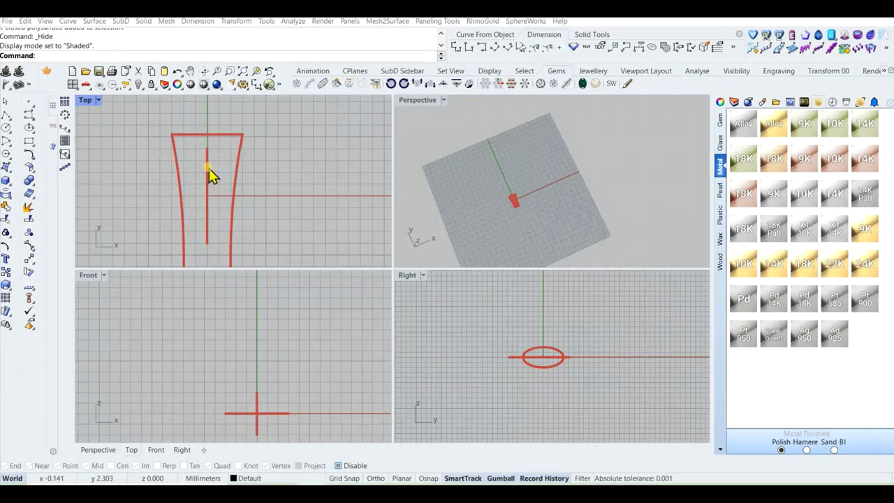
{"action": "scroll", "coordinate": [212, 175], "scroll_direction": "down", "scroll_amount": 2}
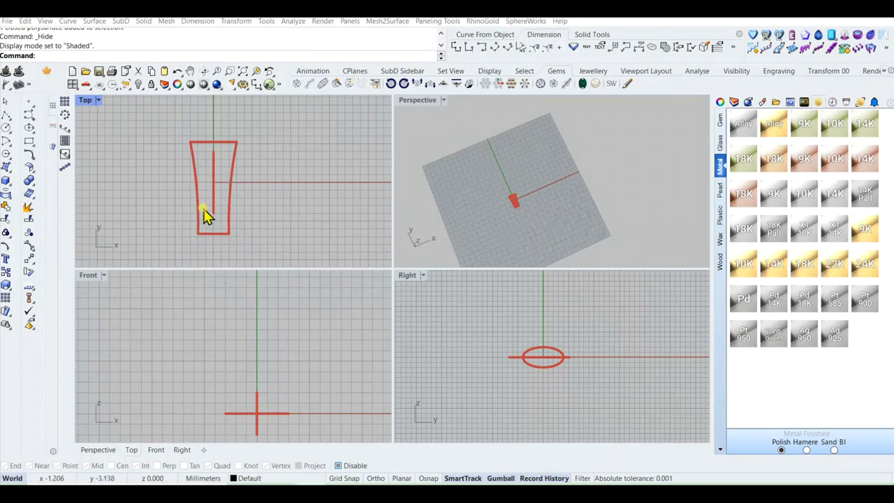
{"action": "left_click", "coordinate": [199, 201]}
{"action": "key", "text": "Escape"}
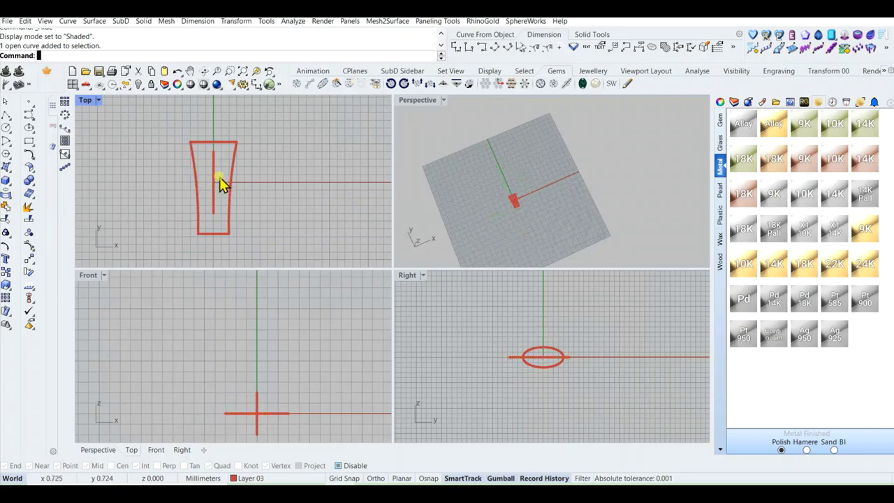
Step: Try a Gumball extrusion of the ellipse to both sides along the X axis, and undo it
{"action": "left_click", "coordinate": [213, 175]}
{"action": "left_click_drag", "start_coordinate": [232, 183], "coordinate": [282, 207], "text": "shift"}
{"action": "left_click", "coordinate": [315, 221]}
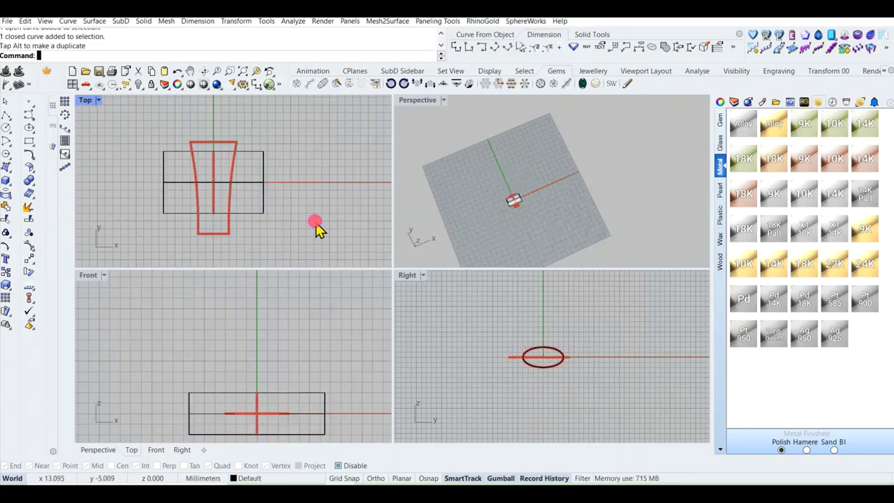
{"action": "scroll", "coordinate": [530, 216], "scroll_direction": "up", "scroll_amount": 5}
{"action": "left_click", "coordinate": [515, 206]}
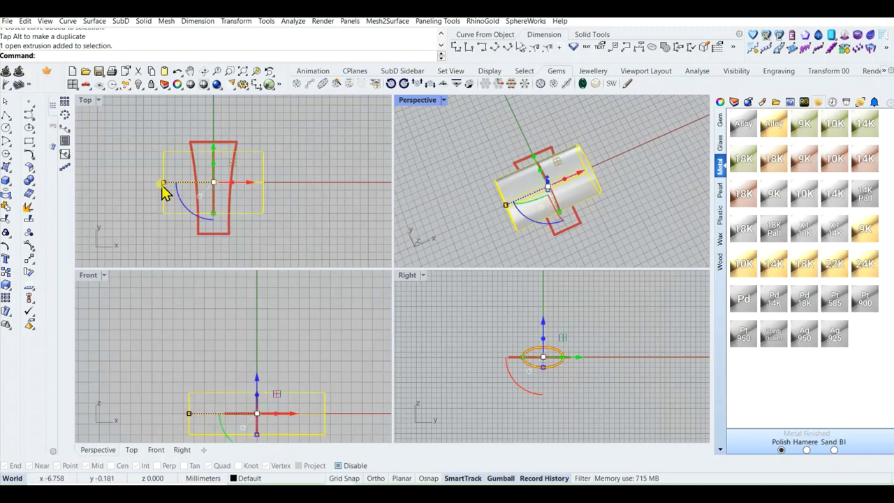
{"action": "key", "text": "ctrl+z"}
Step: Extrude the ellipse as a both-sides solid along the X axis, extending well past the outline's side curves
{"action": "left_click", "coordinate": [547, 195]}
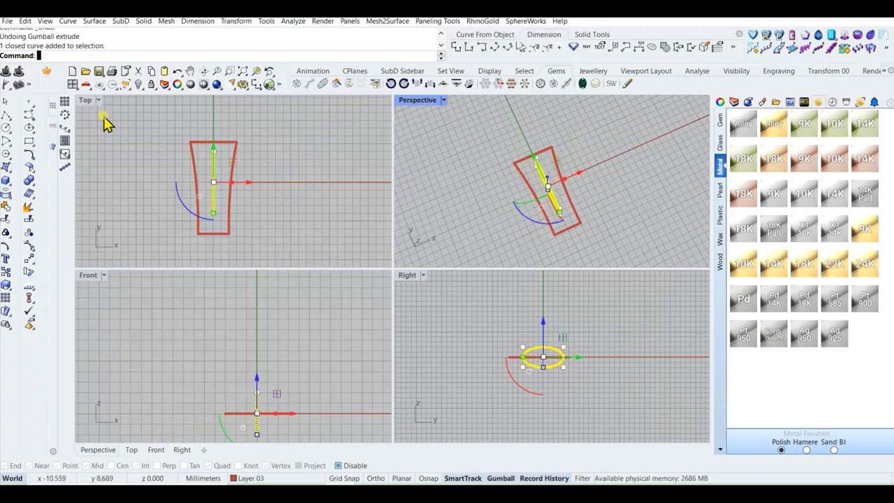
{"action": "left_click", "coordinate": [8, 184]}
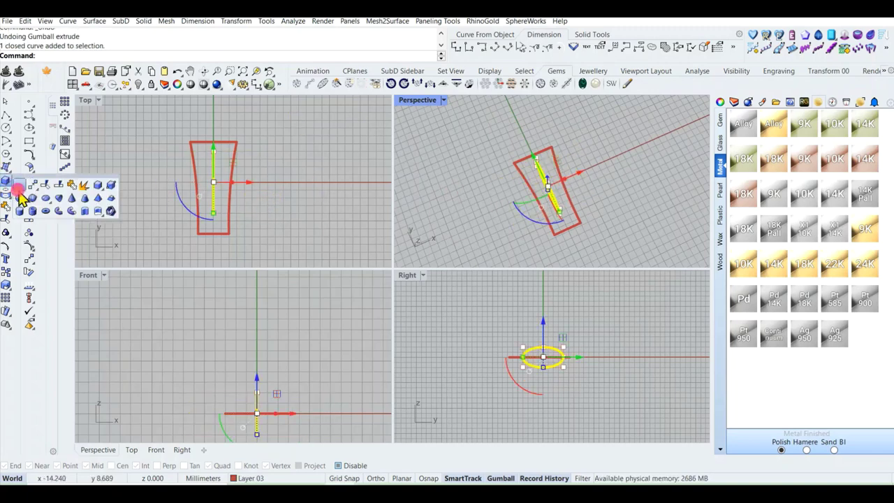
{"action": "left_click", "coordinate": [83, 212]}
{"action": "left_click", "coordinate": [320, 232]}
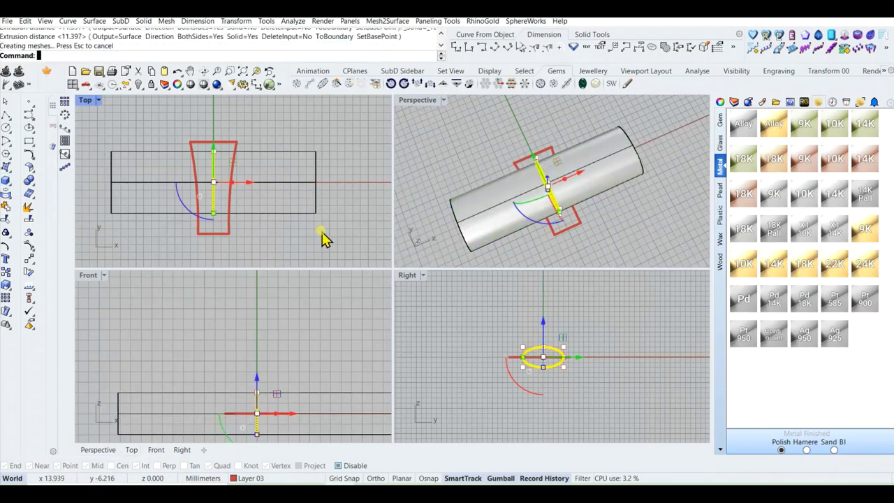
Step: Trim away both outer ends of the ellipse extrusion, using the outline's two side curves as cutting objects
{"action": "right_click_drag", "start_coordinate": [558, 194], "coordinate": [590, 220]}
{"action": "left_click", "coordinate": [553, 222]}
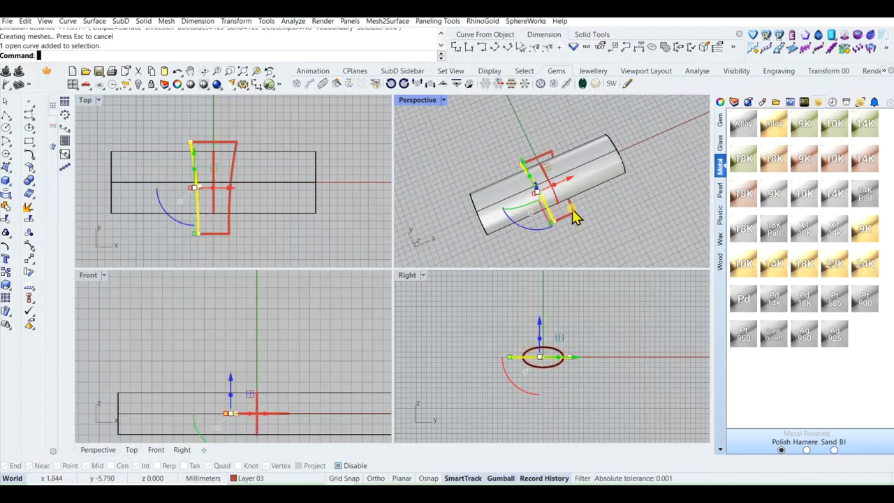
{"action": "scroll", "coordinate": [576, 215], "scroll_direction": "up", "scroll_amount": 3}
{"action": "scroll", "coordinate": [239, 188], "scroll_direction": "down", "scroll_amount": 2}
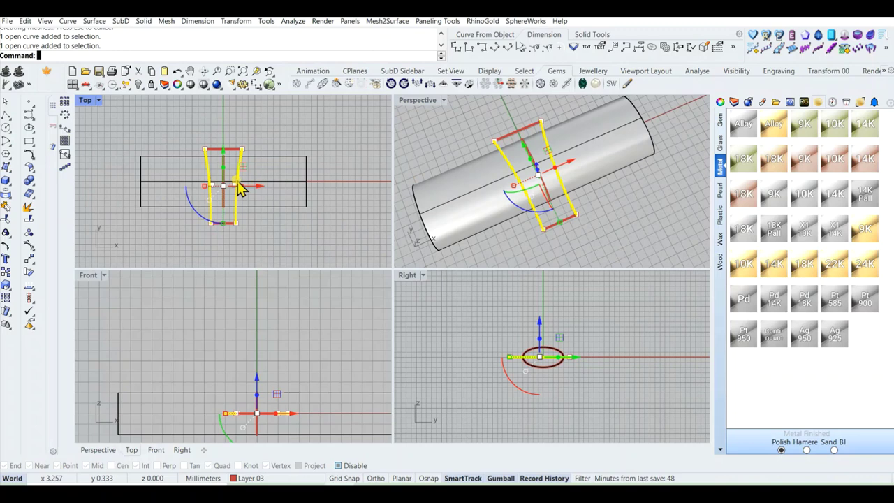
{"action": "left_click", "coordinate": [7, 219]}
{"action": "left_click", "coordinate": [161, 180]}
{"action": "left_click", "coordinate": [291, 189]}
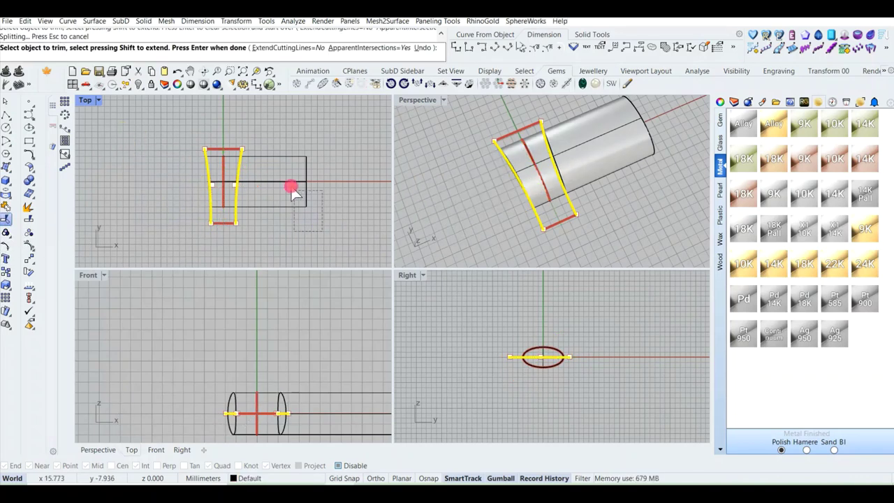
{"action": "right_click", "coordinate": [270, 179]}
Step: Offset the trimmed elliptical surface with OffsetSrf by a distance of 1 mm, with round corners and Solid set to Yes
{"action": "left_click", "coordinate": [543, 194]}
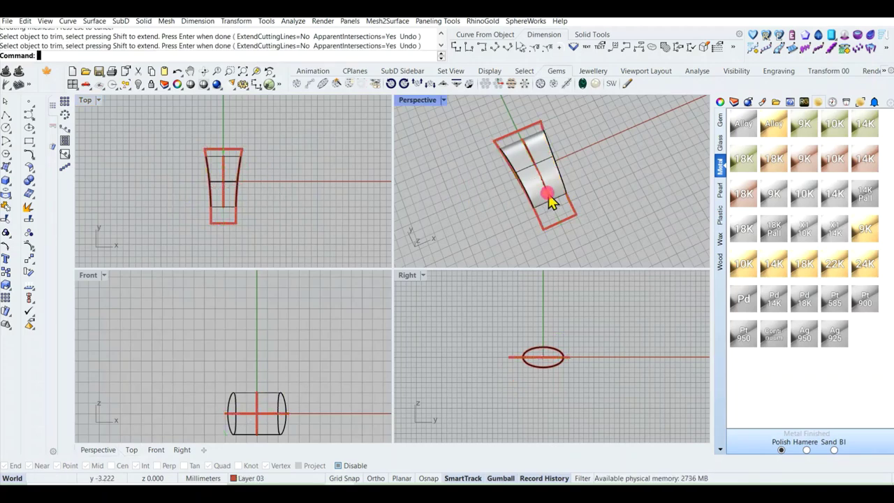
{"action": "mouse_move", "coordinate": [543, 194]}
{"action": "right_mouse_down"}
{"action": "mouse_move", "coordinate": [517, 174]}
{"action": "mouse_move", "coordinate": [590, 147]}
{"action": "mouse_move", "coordinate": [535, 183]}
{"action": "mouse_move", "coordinate": [540, 193]}
{"action": "right_mouse_up"}
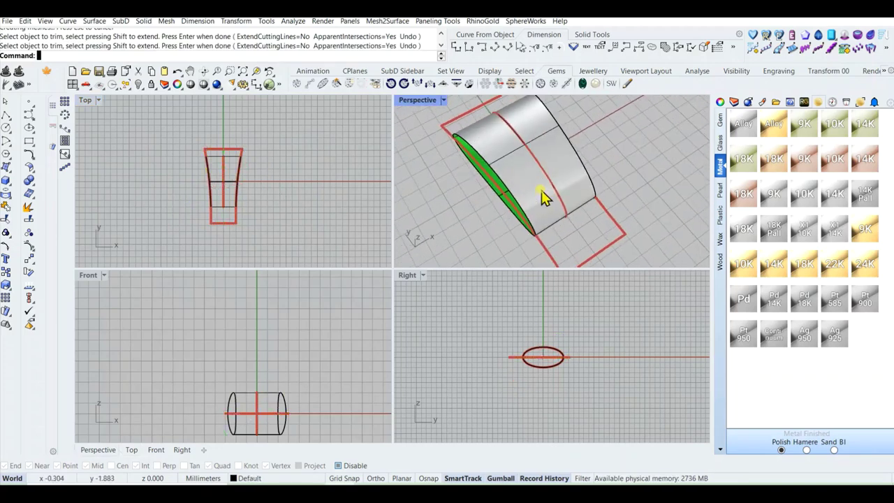
{"action": "left_click", "coordinate": [541, 194]}
{"action": "scroll", "coordinate": [246, 179], "scroll_direction": "up", "scroll_amount": 3}
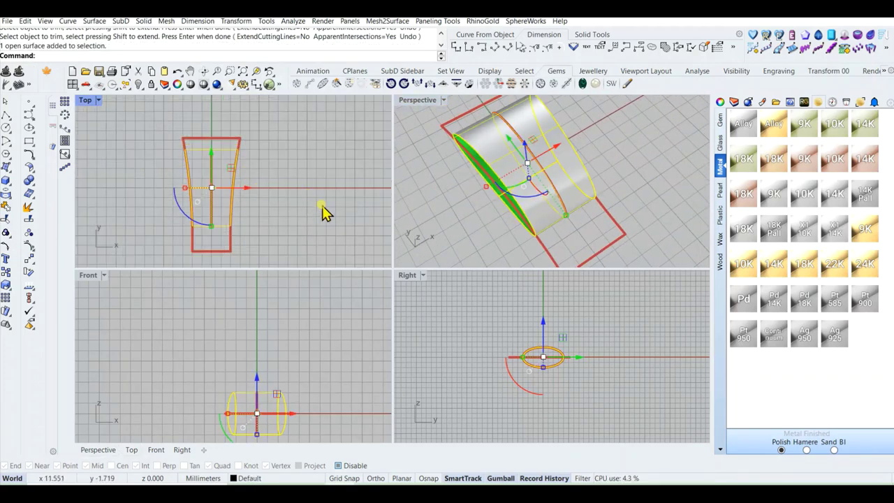
{"action": "type", "text": "OffsetSrf"}
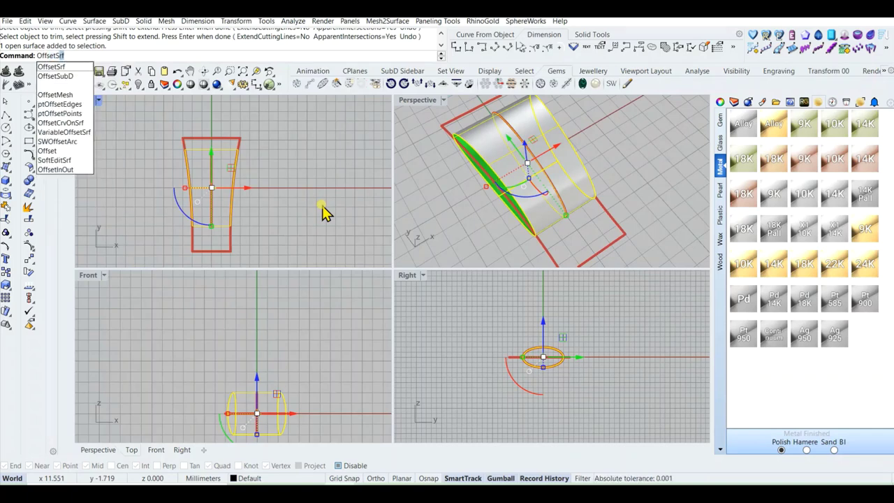
{"action": "key", "text": "Return"}
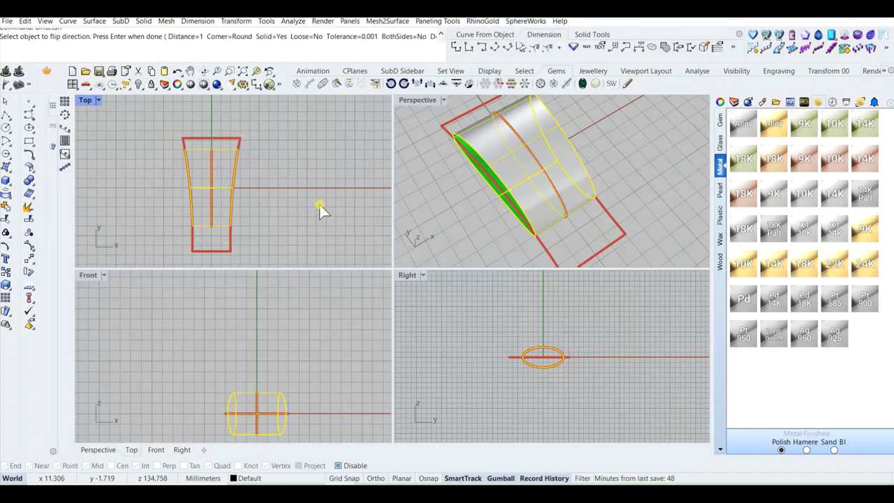
{"action": "key", "text": "Return"}
Step: Maximize the Perspective view and show the object properties of the offset bail solid
{"action": "right_click_drag", "start_coordinate": [398, 225], "coordinate": [447, 129]}
{"action": "double_click", "coordinate": [418, 102]}
{"action": "right_click_drag", "start_coordinate": [443, 213], "coordinate": [361, 189]}
{"action": "left_click", "coordinate": [393, 230]}
{"action": "right_click_drag", "start_coordinate": [393, 231], "coordinate": [542, 259]}
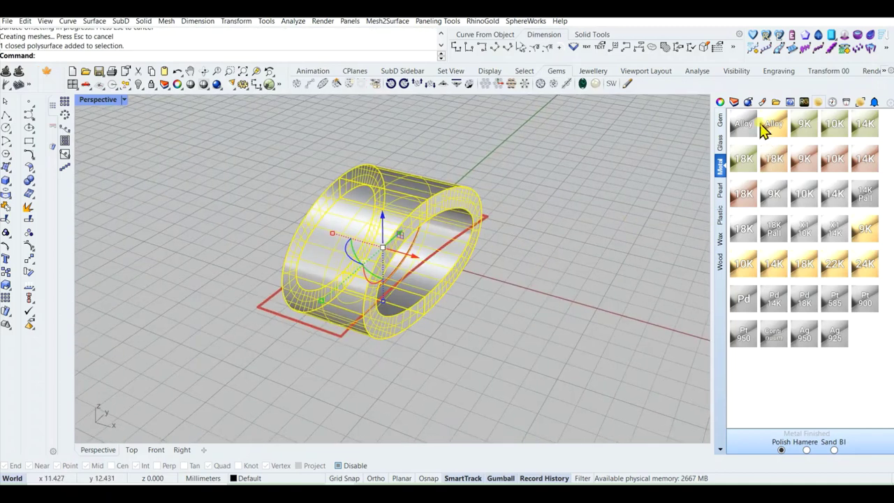
{"action": "left_click", "coordinate": [721, 102]}
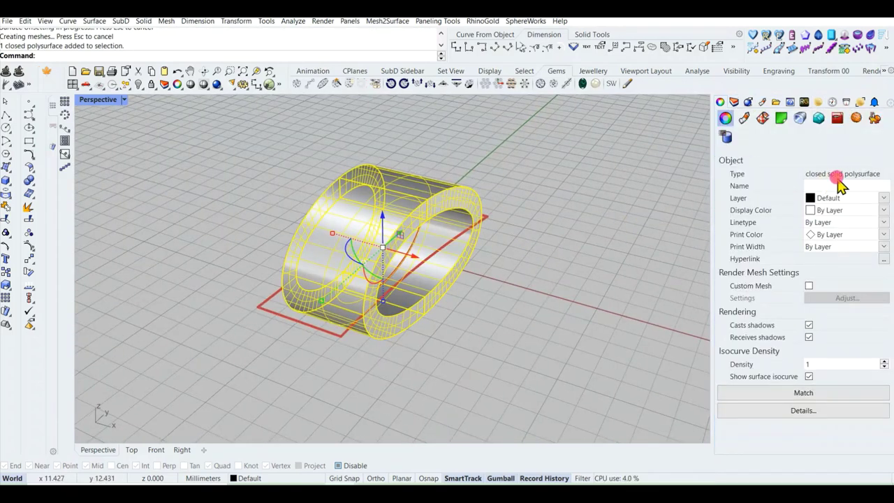
Step: Run the Check command on the offset bail solid to test its validity
{"action": "left_click", "coordinate": [543, 280]}
{"action": "right_click_drag", "start_coordinate": [475, 199], "coordinate": [329, 259]}
{"action": "left_click", "coordinate": [329, 259]}
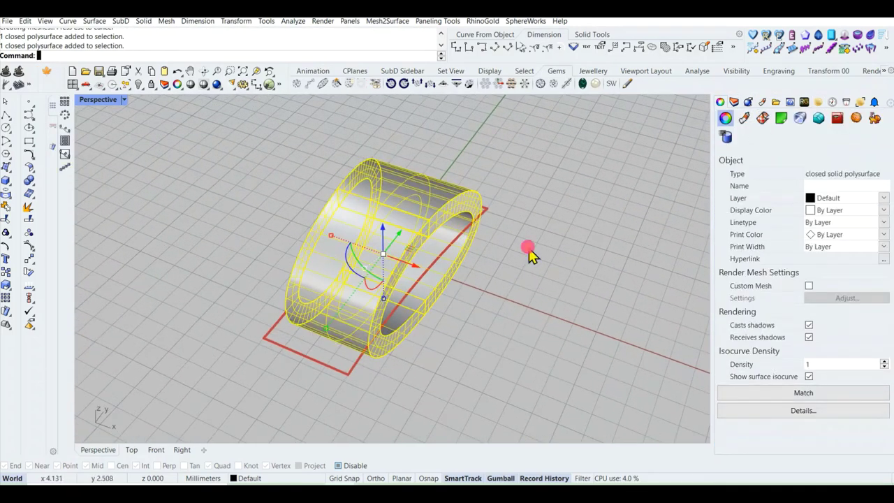
{"action": "type", "text": "Check"}
{"action": "key", "text": "Return"}
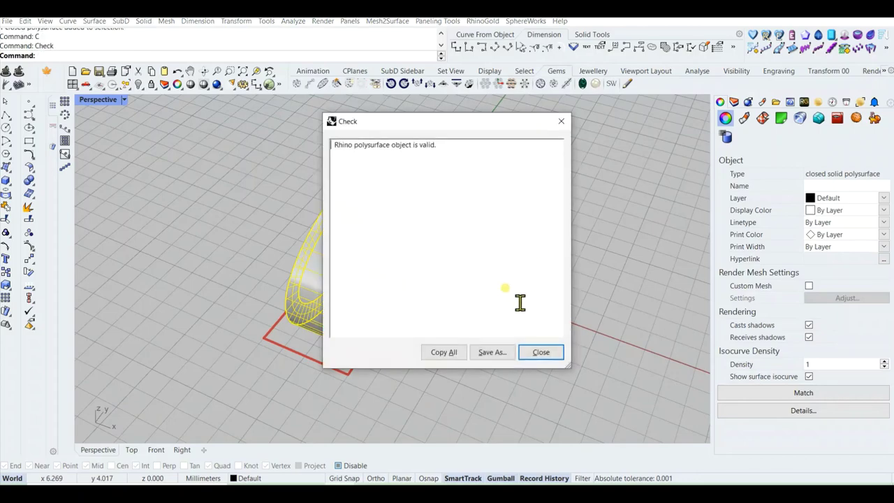
{"action": "left_click", "coordinate": [542, 352]}
{"action": "left_click", "coordinate": [556, 256]}
Step: Turn off Layer 03 to hide the red construction curves around the bail
{"action": "right_click_drag", "start_coordinate": [556, 255], "coordinate": [485, 210]}
{"action": "scroll", "coordinate": [445, 233], "scroll_direction": "up", "scroll_amount": 2}
{"action": "left_click", "coordinate": [249, 478]}
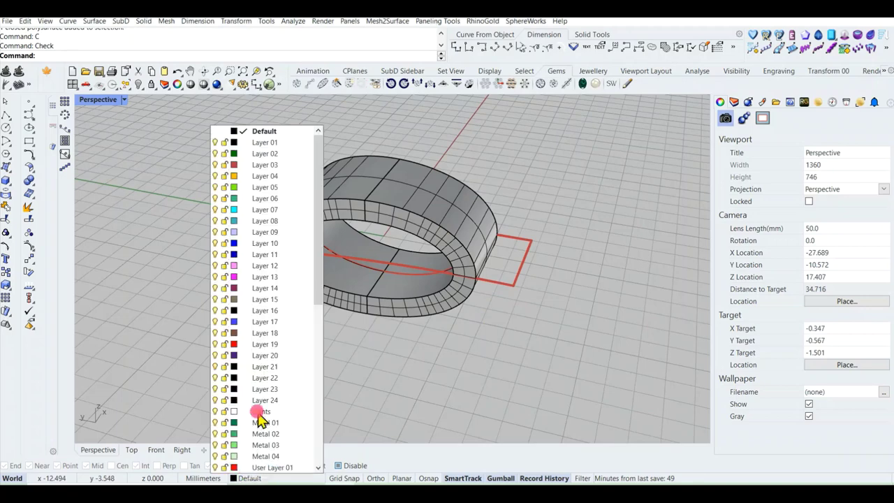
{"action": "left_click", "coordinate": [433, 339]}
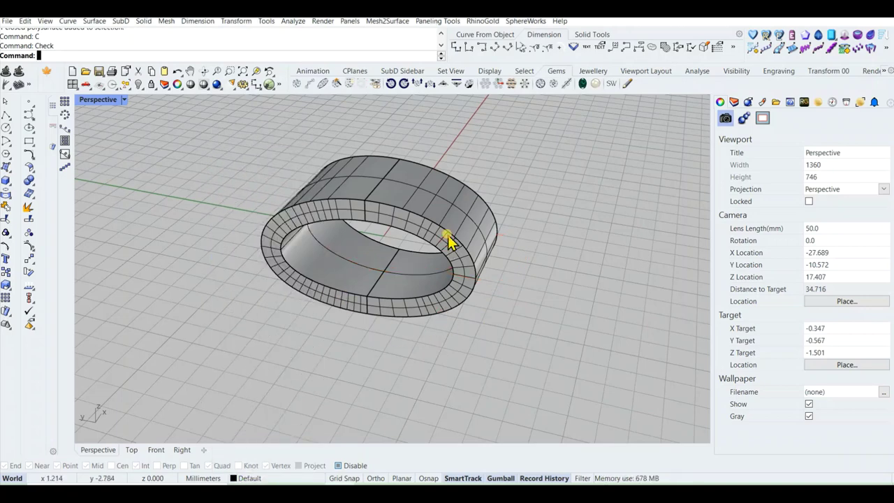
Step: Extract the four flat rim faces on both ends of the bail with ExtractSrf and delete them
{"action": "scroll", "coordinate": [448, 235], "scroll_direction": "down", "scroll_amount": 2}
{"action": "left_click", "coordinate": [29, 209]}
{"action": "scroll", "coordinate": [425, 240], "scroll_direction": "up", "scroll_amount": 3}
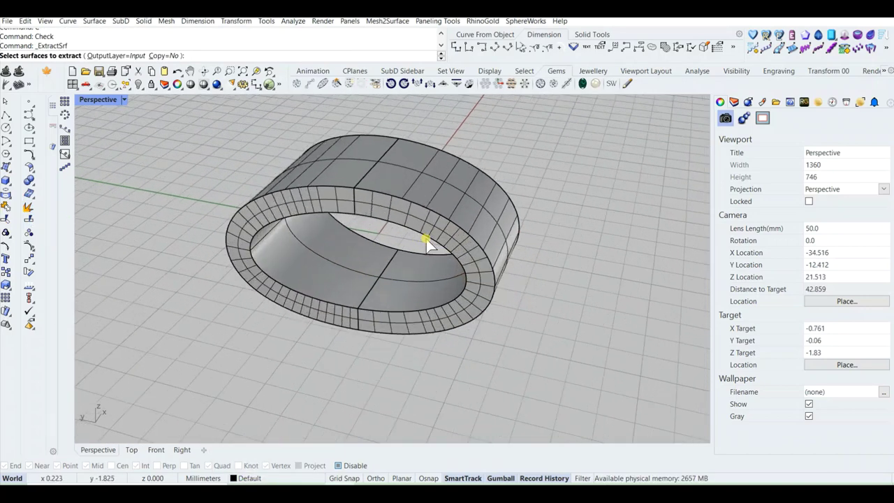
{"action": "left_click", "coordinate": [333, 216]}
{"action": "right_click_drag", "start_coordinate": [562, 218], "coordinate": [346, 234]}
{"action": "left_click", "coordinate": [349, 216]}
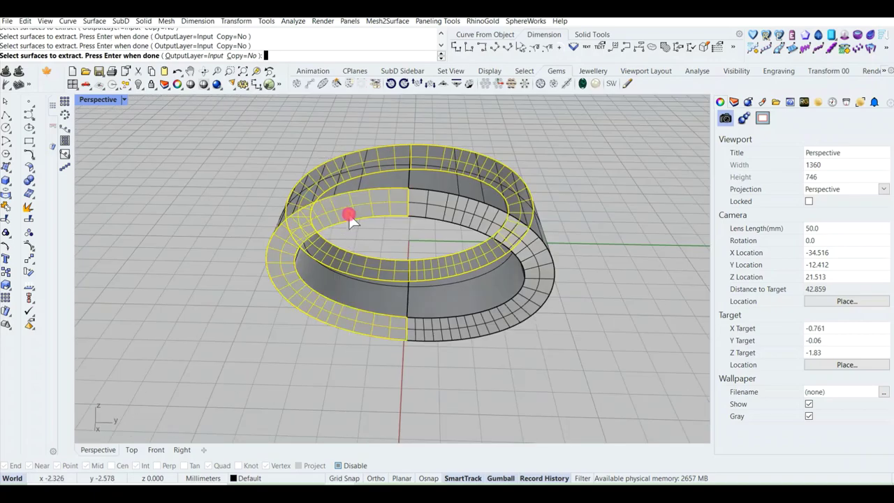
{"action": "left_click", "coordinate": [419, 209]}
{"action": "key", "text": "Return"}
{"action": "key", "text": "Delete"}
Step: Blend the outer and inner shell edges at one open end with BlendSrf, using chained edges, Curvature continuity, Interior shapes and Same height
{"action": "right_click_drag", "start_coordinate": [340, 269], "coordinate": [429, 223]}
{"action": "left_click", "coordinate": [429, 223]}
{"action": "right_click_drag", "start_coordinate": [457, 252], "coordinate": [363, 222]}
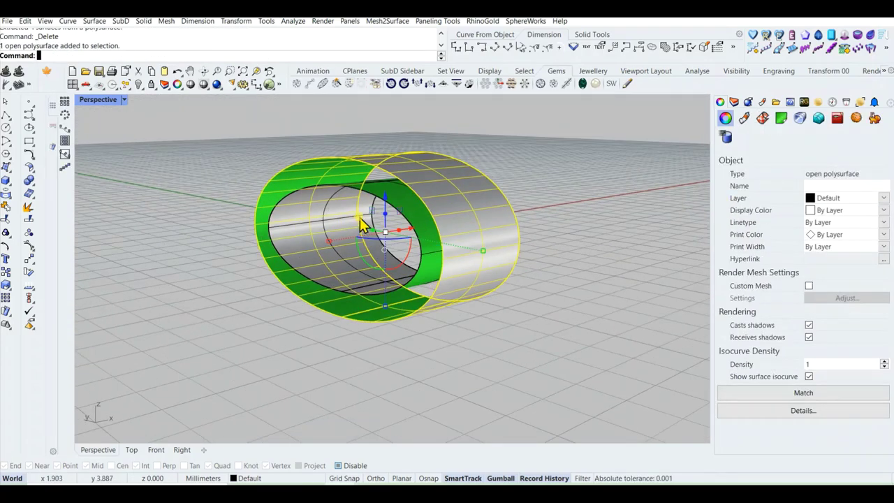
{"action": "left_click", "coordinate": [400, 206], "text": "shift"}
{"action": "left_click", "coordinate": [561, 323]}
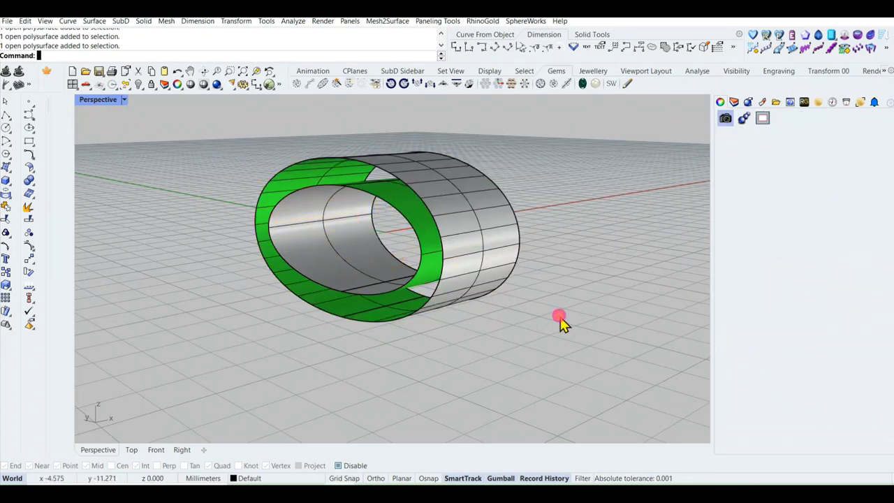
{"action": "key", "text": "Return"}
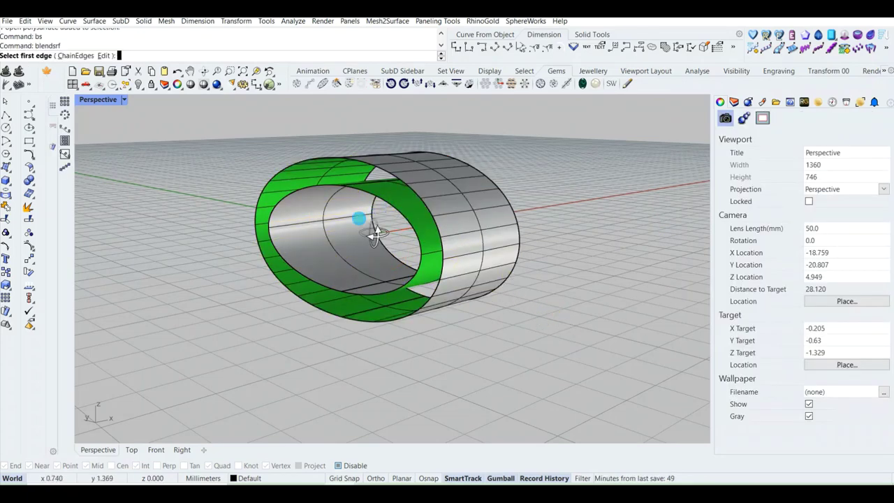
{"action": "right_click_drag", "start_coordinate": [369, 223], "coordinate": [329, 203]}
{"action": "left_click", "coordinate": [76, 55]}
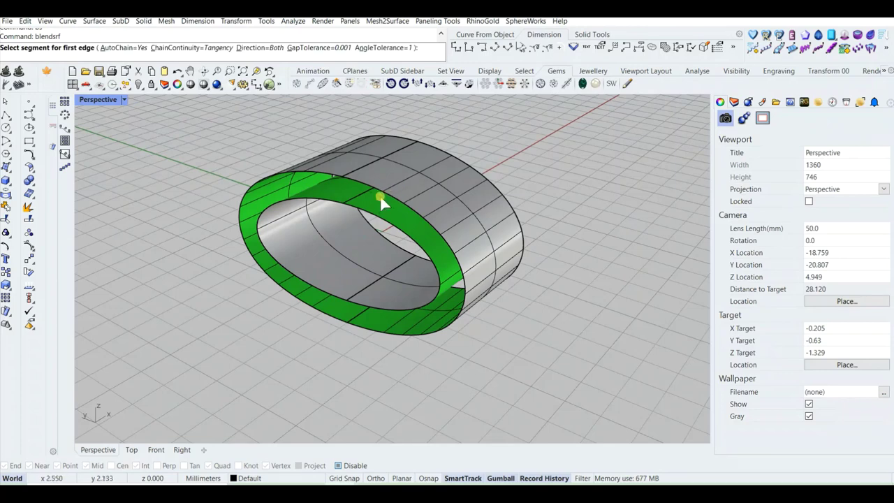
{"action": "left_click", "coordinate": [365, 207]}
{"action": "left_click", "coordinate": [356, 216]}
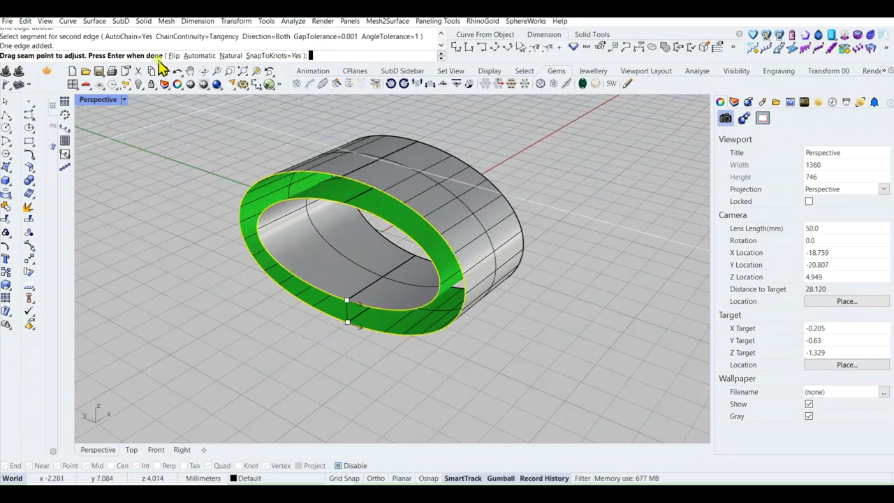
{"action": "key", "text": "Return"}
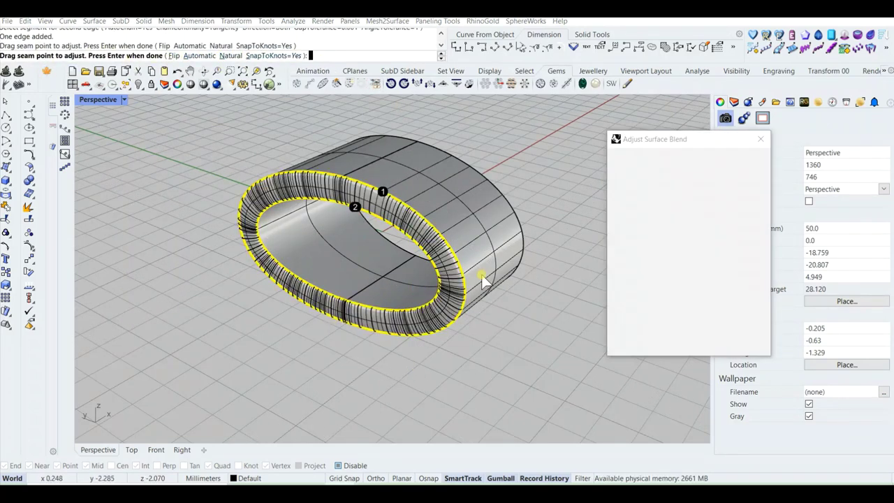
{"action": "left_click", "coordinate": [634, 184]}
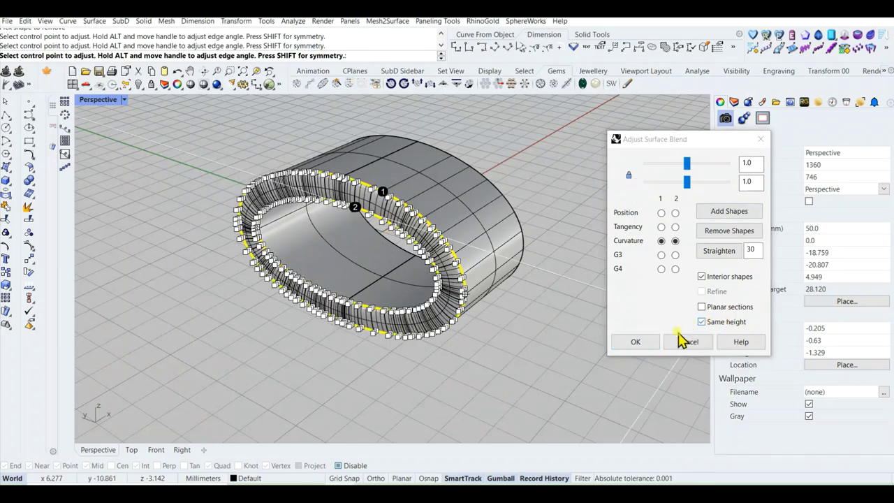
{"action": "left_click", "coordinate": [651, 343]}
Step: Mirror the blend surface to the bail's opposite open end across the Y axis, starting the mirror plane at 0
{"action": "right_click_drag", "start_coordinate": [495, 363], "coordinate": [334, 257]}
{"action": "left_click", "coordinate": [334, 257]}
{"action": "scroll", "coordinate": [335, 242], "scroll_direction": "down", "scroll_amount": 2}
{"action": "type", "text": "mirror"}
{"action": "key", "text": "Return"}
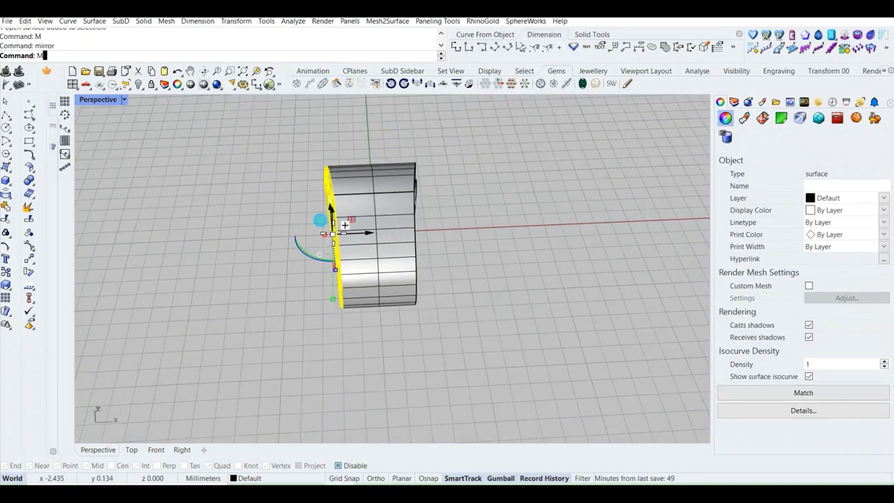
{"action": "type", "text": "0"}
{"action": "left_click", "coordinate": [356, 145], "text": "shift"}
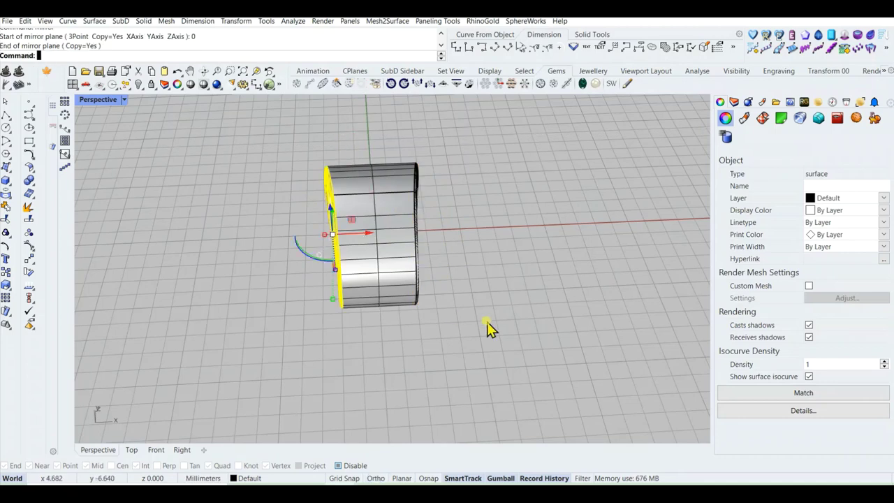
Step: Join both shells and the two blend surfaces into one closed polysurface
{"action": "left_click", "coordinate": [482, 331]}
{"action": "key", "text": "ctrl+a"}
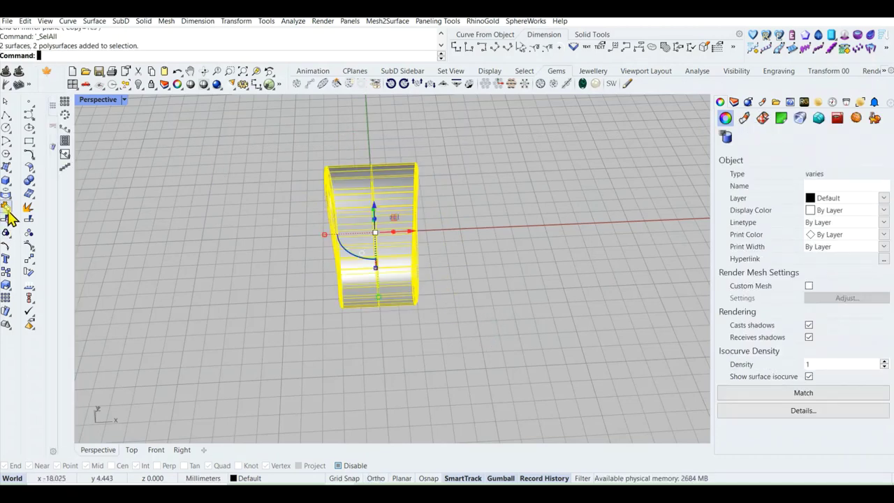
{"action": "left_click", "coordinate": [6, 209]}
{"action": "left_click", "coordinate": [423, 318]}
{"action": "mouse_move", "coordinate": [422, 318]}
{"action": "right_mouse_down"}
{"action": "mouse_move", "coordinate": [399, 343]}
{"action": "mouse_move", "coordinate": [510, 282]}
{"action": "mouse_move", "coordinate": [295, 236]}
{"action": "mouse_move", "coordinate": [424, 294]}
{"action": "mouse_move", "coordinate": [419, 335]}
{"action": "mouse_move", "coordinate": [433, 328]}
{"action": "right_mouse_up"}
Step: Apply the yellow 22K metal material to the bail and set the Perspective view to Rendered display
{"action": "left_click", "coordinate": [817, 102]}
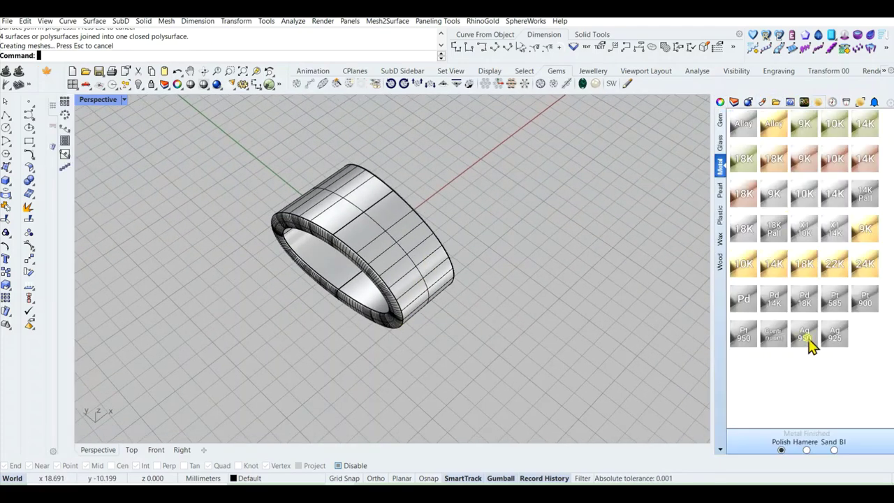
{"action": "left_click_drag", "start_coordinate": [831, 264], "coordinate": [405, 271]}
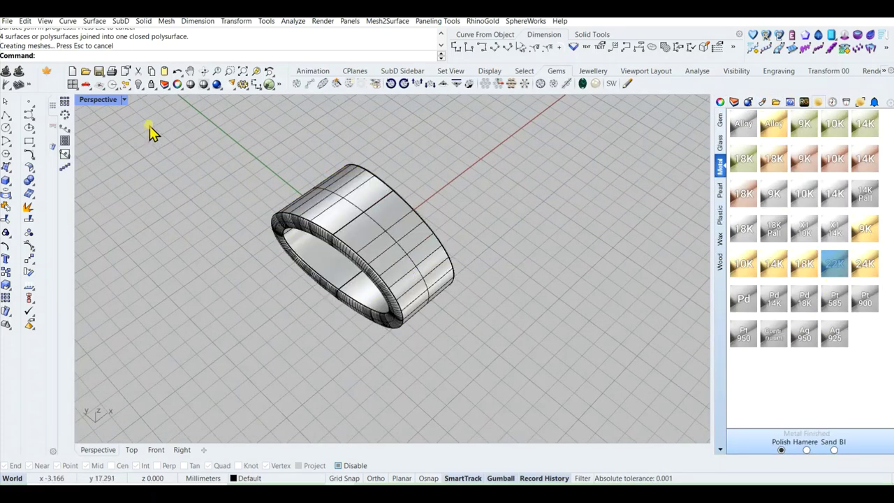
{"action": "left_click", "coordinate": [125, 102]}
{"action": "left_click", "coordinate": [175, 74]}
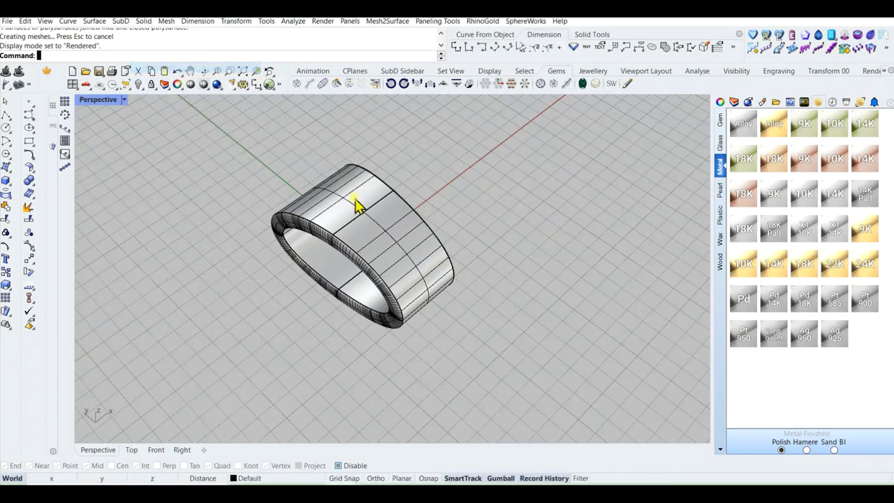
{"action": "right_click_drag", "start_coordinate": [502, 213], "coordinate": [370, 296]}
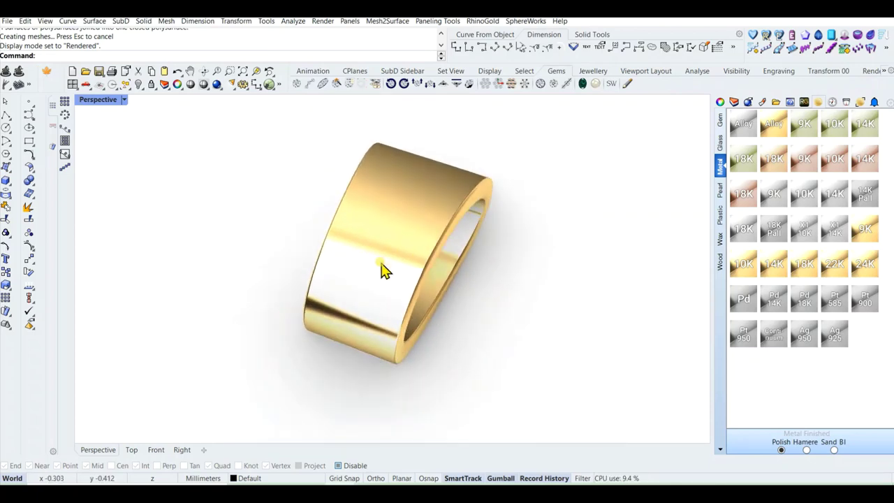
Step: Copy the finished bail, move the original to Layer 05, paste the copy in place, and return to the four-view layout
{"action": "left_click", "coordinate": [375, 308]}
{"action": "key", "text": "ctrl+c"}
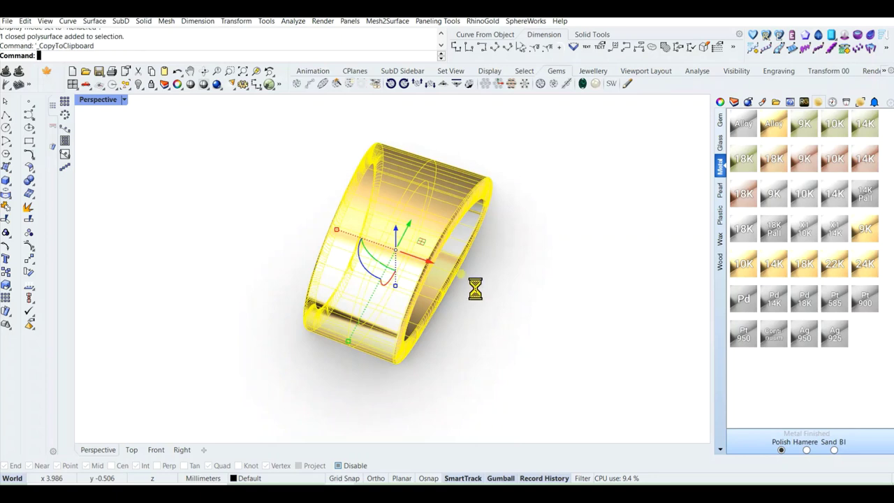
{"action": "left_click", "coordinate": [250, 478]}
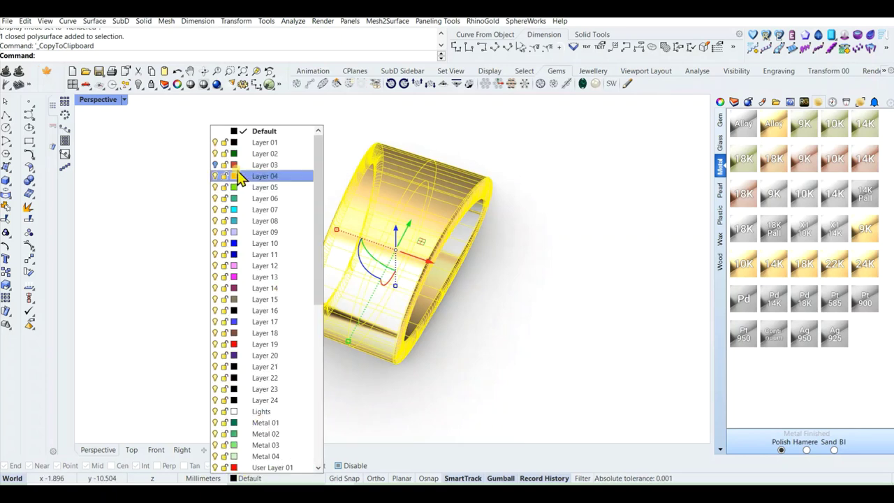
{"action": "left_click", "coordinate": [270, 188]}
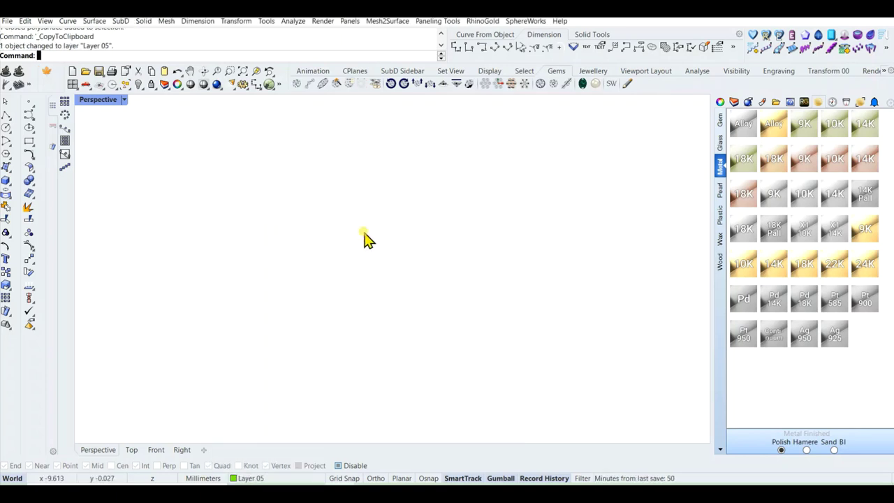
{"action": "key", "text": "ctrl+v"}
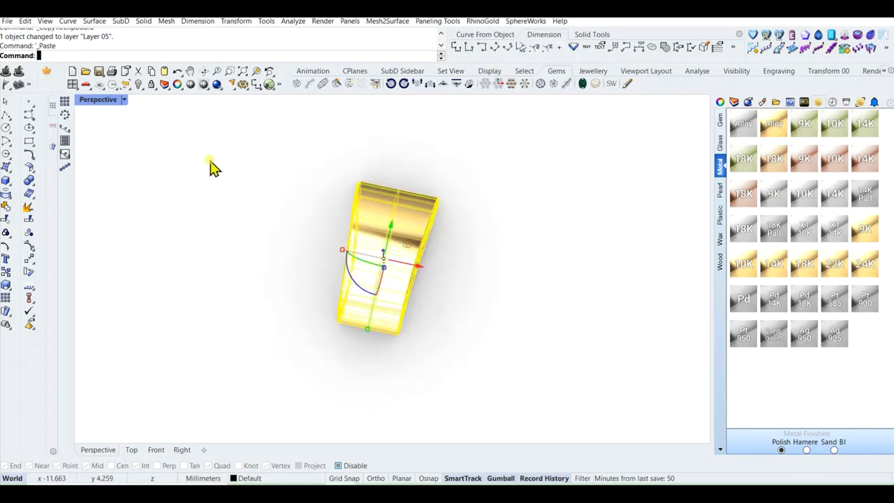
{"action": "double_click", "coordinate": [97, 100]}
{"action": "left_click", "coordinate": [295, 213]}
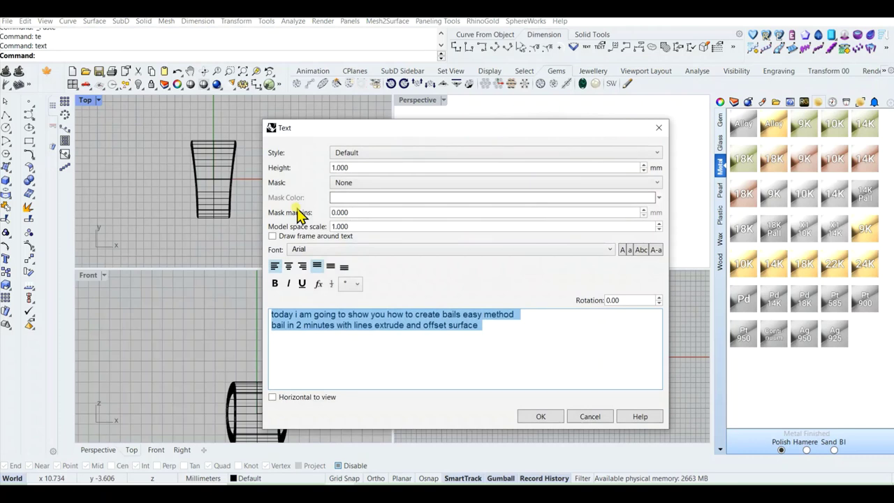
{"action": "type", "text": "i am goin"}
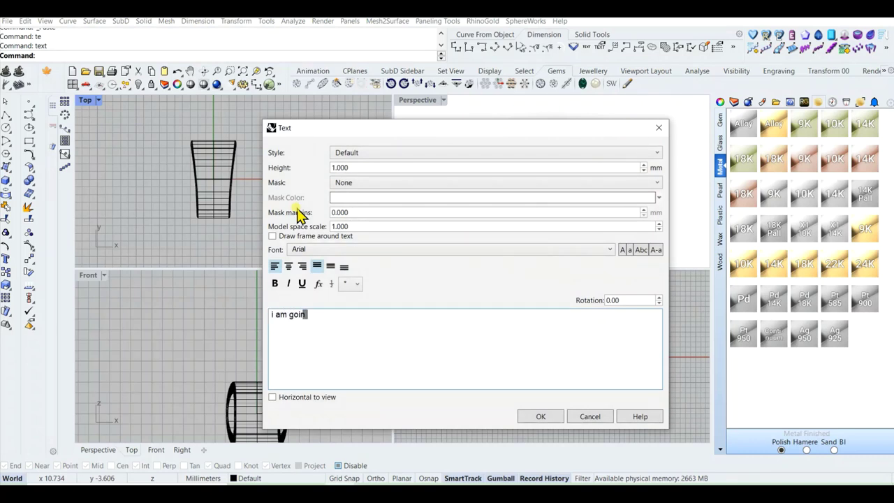
{"action": "type", "text": "g to transform it into another type of bail with taper"}
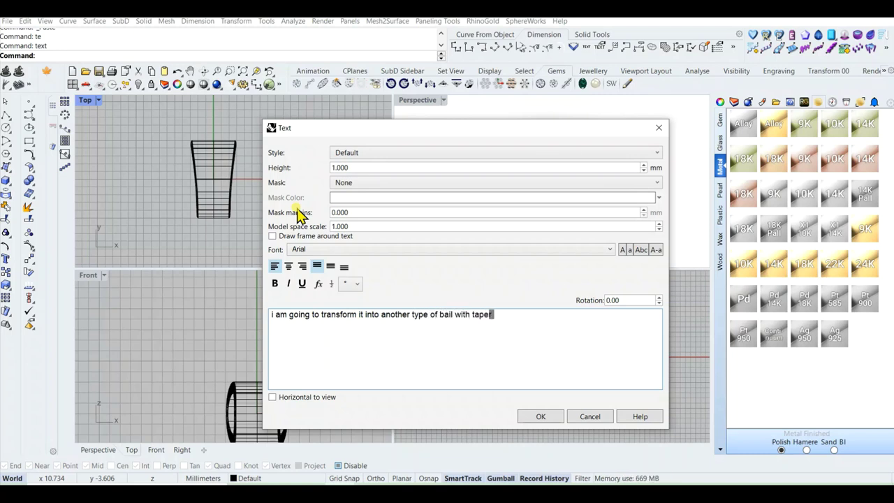
{"action": "left_click", "coordinate": [590, 416]}
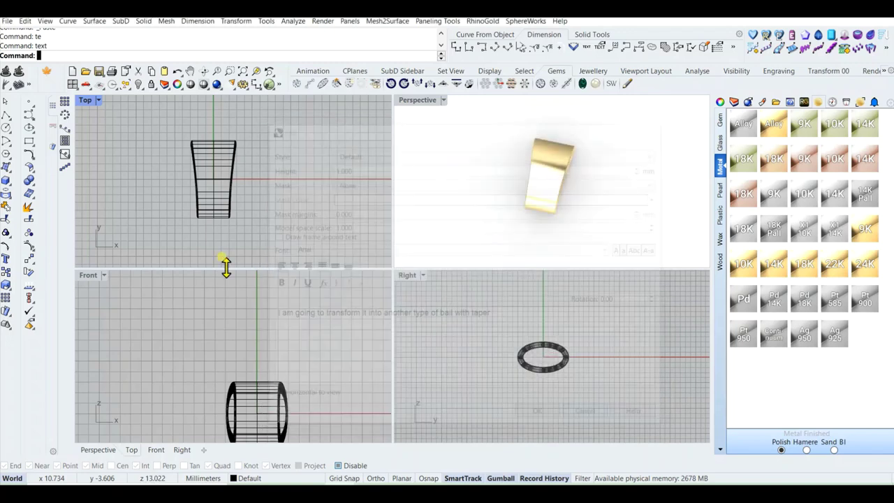
Step: Taper the bail along its centreline from wide to narrow end with Infinite=Yes, start distance about 5.8 mm and end distance about 2.8 mm
{"action": "left_click", "coordinate": [199, 186]}
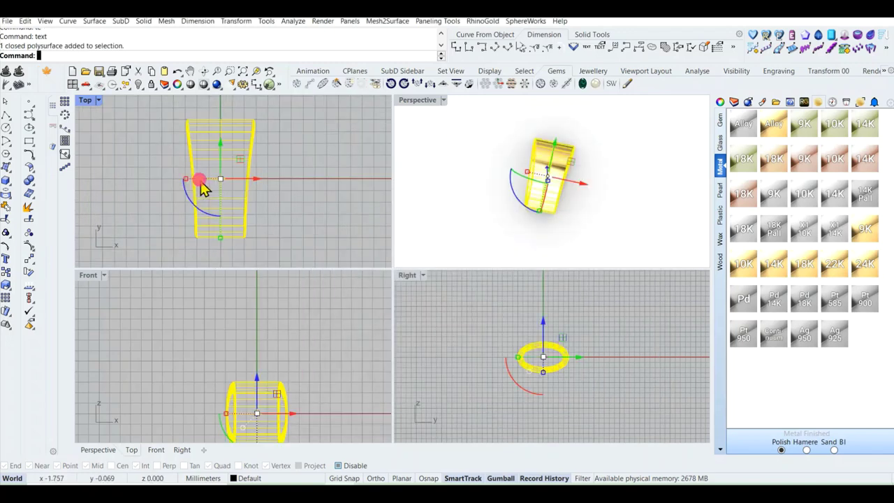
{"action": "left_click", "coordinate": [10, 317]}
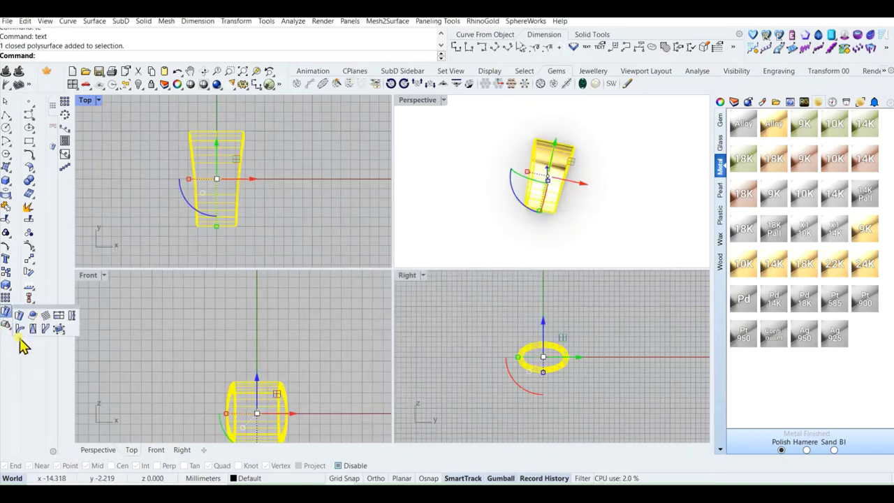
{"action": "left_click", "coordinate": [33, 329]}
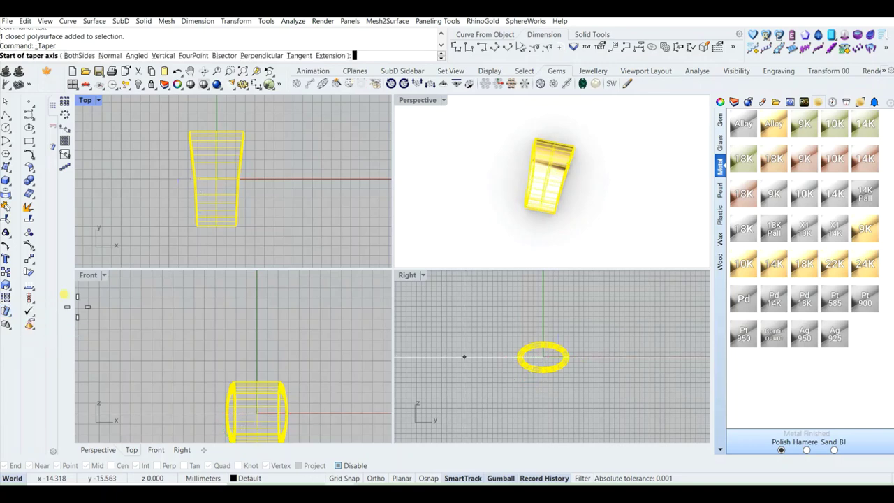
{"action": "left_click", "coordinate": [217, 130]}
{"action": "left_click", "coordinate": [216, 227]}
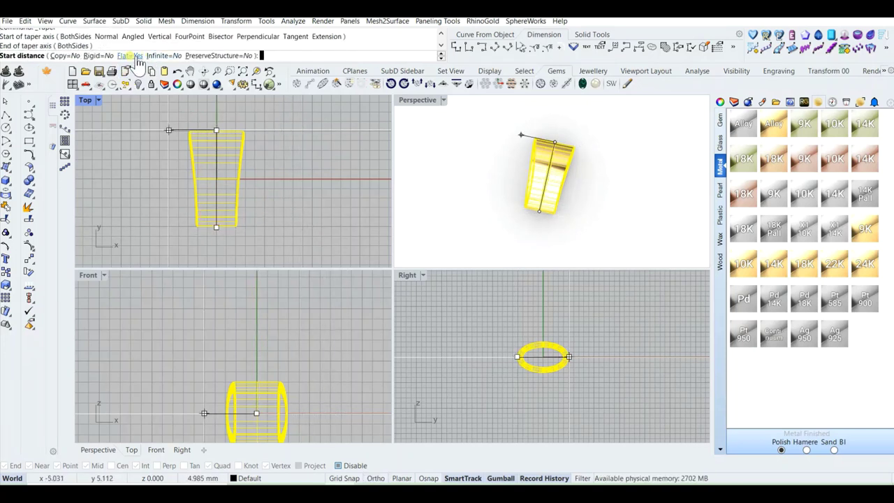
{"action": "left_click", "coordinate": [164, 55]}
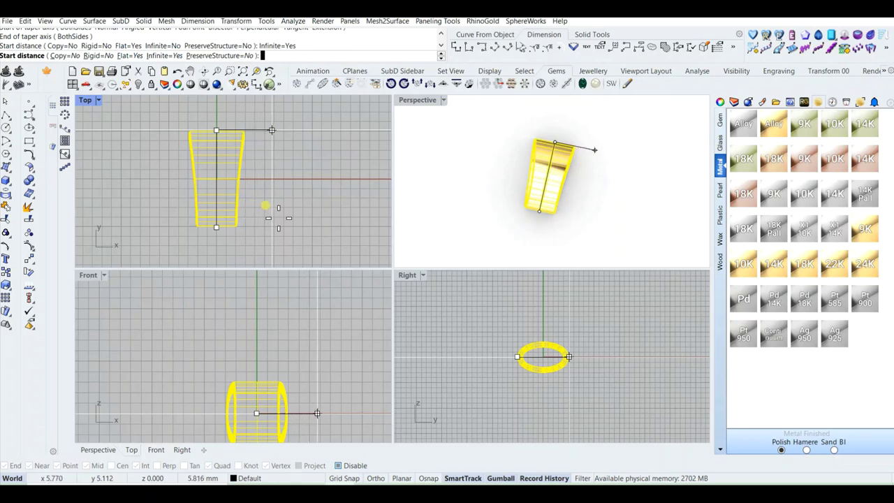
{"action": "left_click", "coordinate": [263, 206]}
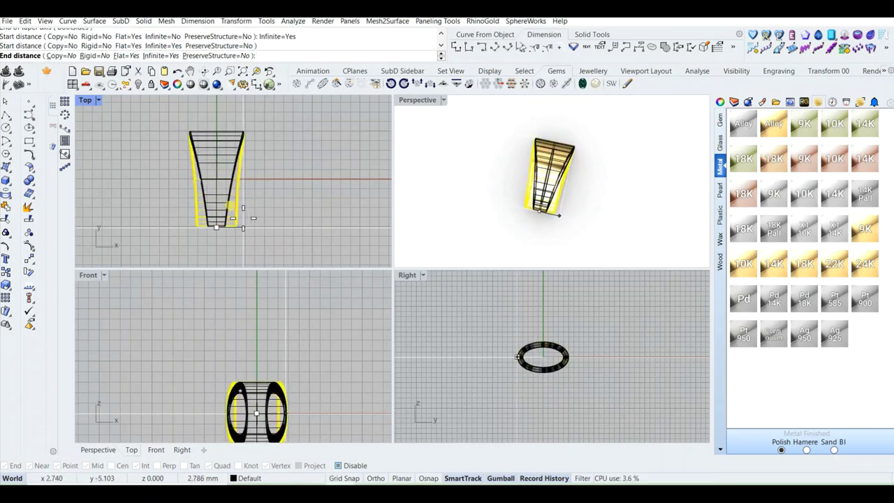
{"action": "left_click", "coordinate": [243, 221]}
{"action": "left_click", "coordinate": [324, 240]}
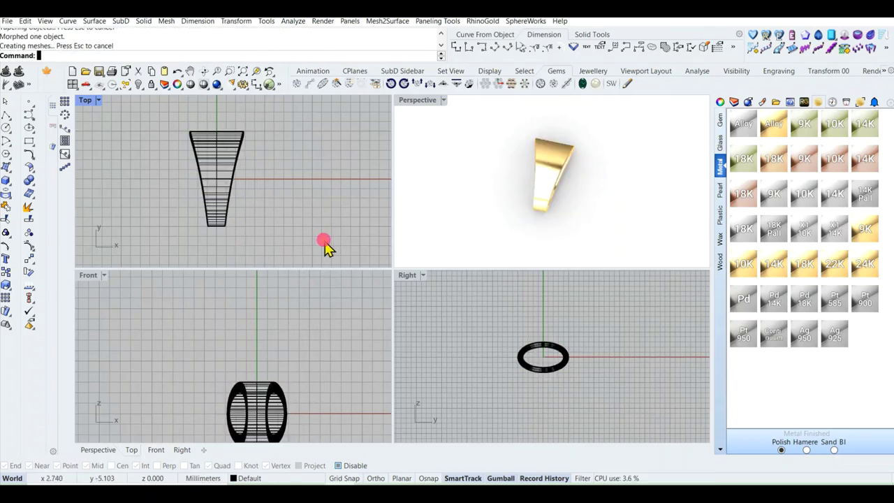
{"action": "right_click_drag", "start_coordinate": [552, 200], "coordinate": [535, 194]}
{"action": "scroll", "coordinate": [575, 172], "scroll_direction": "up", "scroll_amount": 4}
{"action": "left_click", "coordinate": [539, 167]}
{"action": "scroll", "coordinate": [155, 174], "scroll_direction": "down", "scroll_amount": 4}
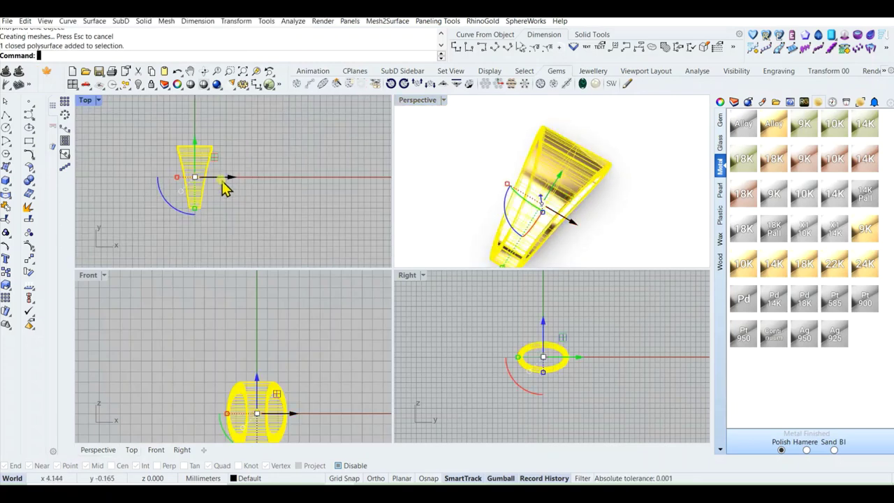
{"action": "scroll", "coordinate": [248, 192], "scroll_direction": "up", "scroll_amount": 1}
{"action": "scroll", "coordinate": [269, 195], "scroll_direction": "down", "scroll_amount": 2}
{"action": "left_click_drag", "start_coordinate": [275, 188], "coordinate": [199, 194]}
{"action": "key", "text": "ctrl+c"}
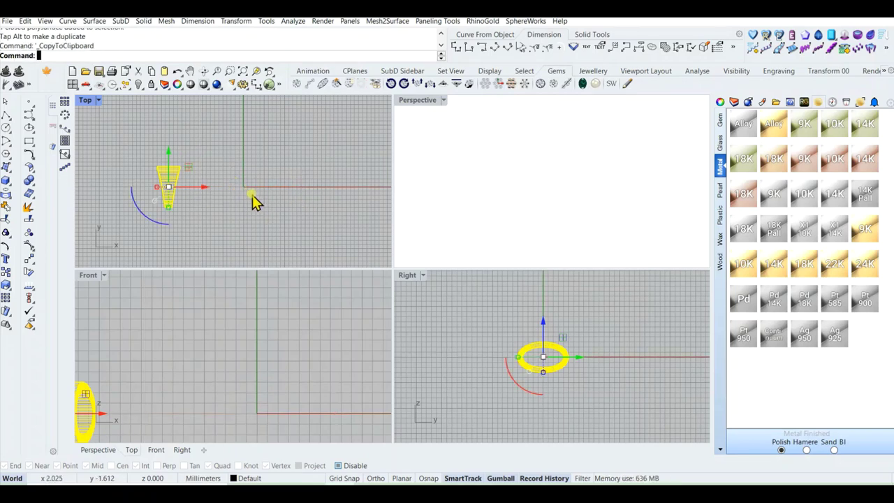
{"action": "key", "text": "ctrl+z"}
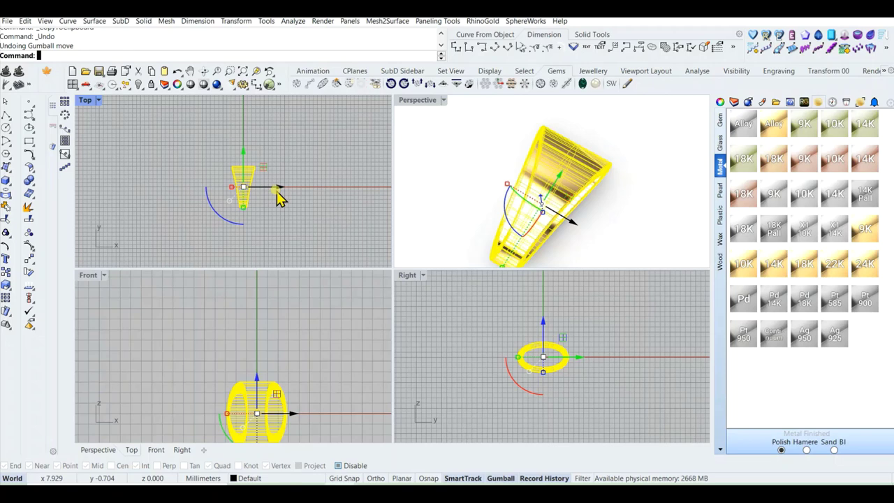
Step: Duplicate the tapered bail in the negative X direction and assign the duplicate to Layer 07
{"action": "left_click_drag", "start_coordinate": [278, 197], "coordinate": [200, 198]}
{"action": "key", "text": "alt"}
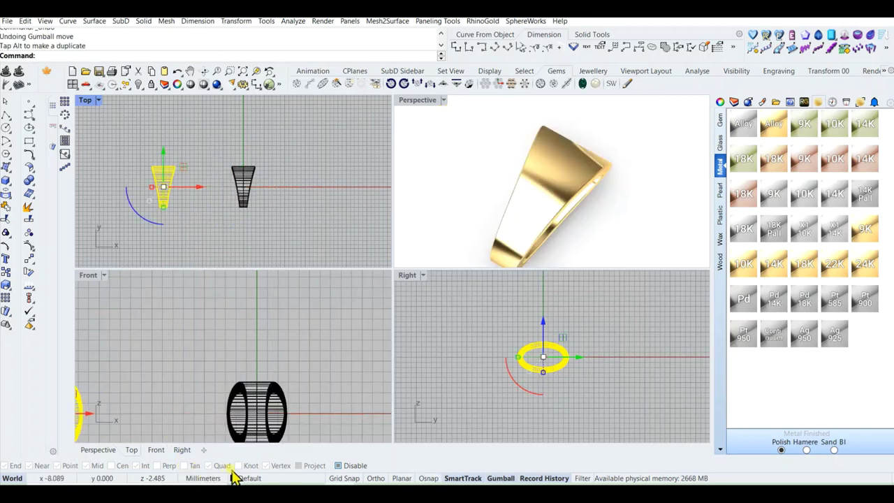
{"action": "left_click", "coordinate": [240, 477]}
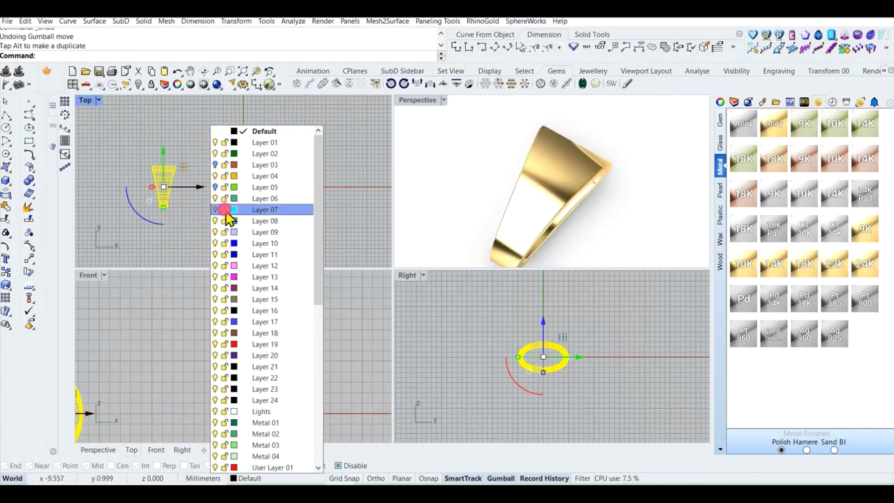
{"action": "left_click", "coordinate": [268, 210]}
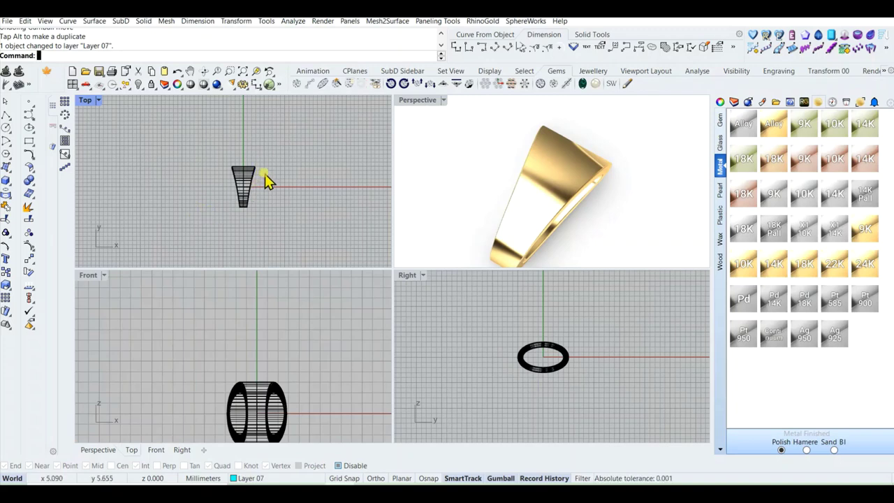
Step: Enlarge the Perspective view and examine the tapered bail's shape from several sides
{"action": "left_click", "coordinate": [241, 192]}
{"action": "right_click_drag", "start_coordinate": [256, 195], "coordinate": [248, 190]}
{"action": "scroll", "coordinate": [490, 192], "scroll_direction": "down", "scroll_amount": 4}
{"action": "mouse_move", "coordinate": [490, 192]}
{"action": "right_mouse_down"}
{"action": "mouse_move", "coordinate": [485, 179]}
{"action": "mouse_move", "coordinate": [505, 194]}
{"action": "right_mouse_up"}
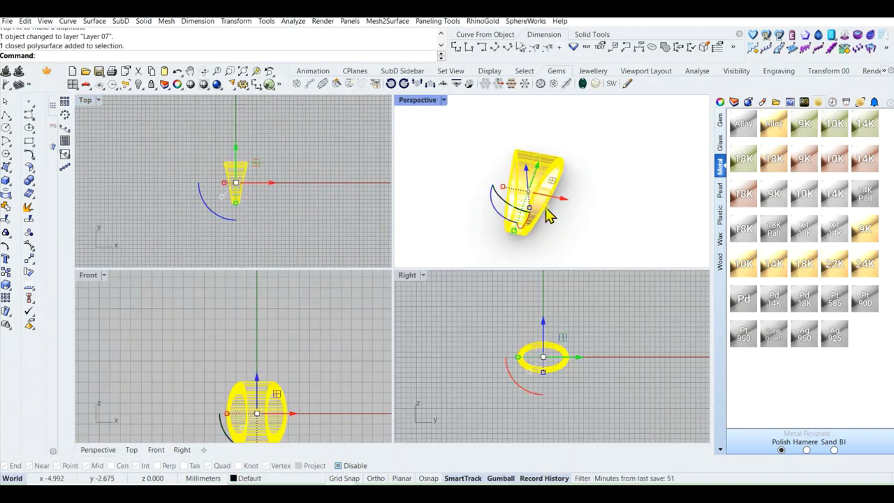
{"action": "right_click_drag", "start_coordinate": [548, 215], "coordinate": [497, 208]}
{"action": "double_click", "coordinate": [417, 100]}
{"action": "key", "text": "Escape"}
{"action": "right_click_drag", "start_coordinate": [535, 184], "coordinate": [480, 287]}
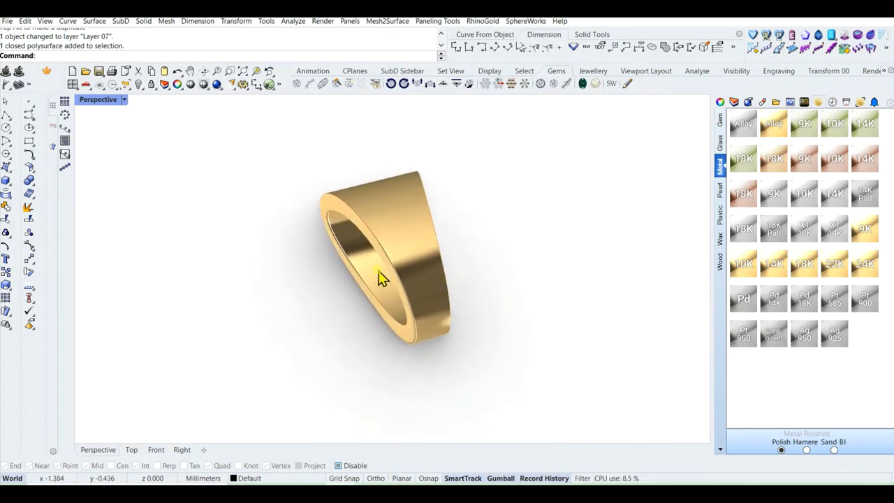
Step: Set the Perspective view to the Machine display mode, check the bail, and return to the four-view layout
{"action": "left_click", "coordinate": [124, 100]}
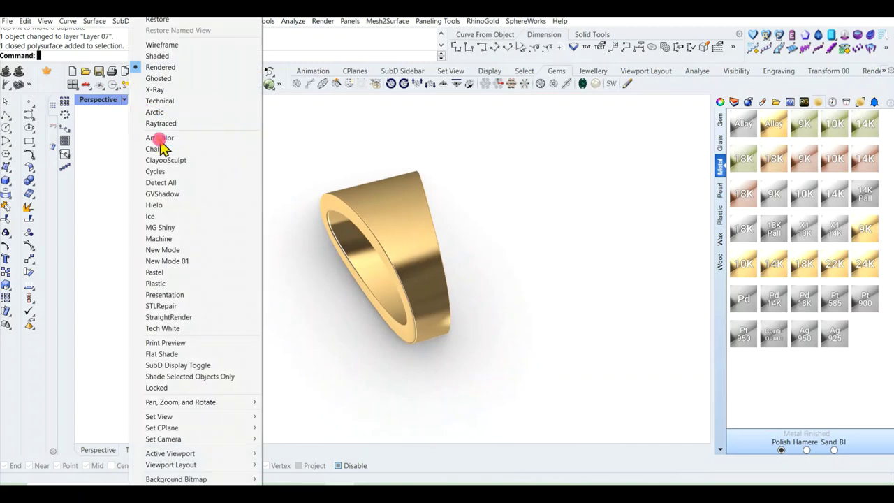
{"action": "left_click", "coordinate": [165, 241]}
{"action": "right_click_drag", "start_coordinate": [366, 285], "coordinate": [469, 265]}
{"action": "left_click", "coordinate": [442, 257]}
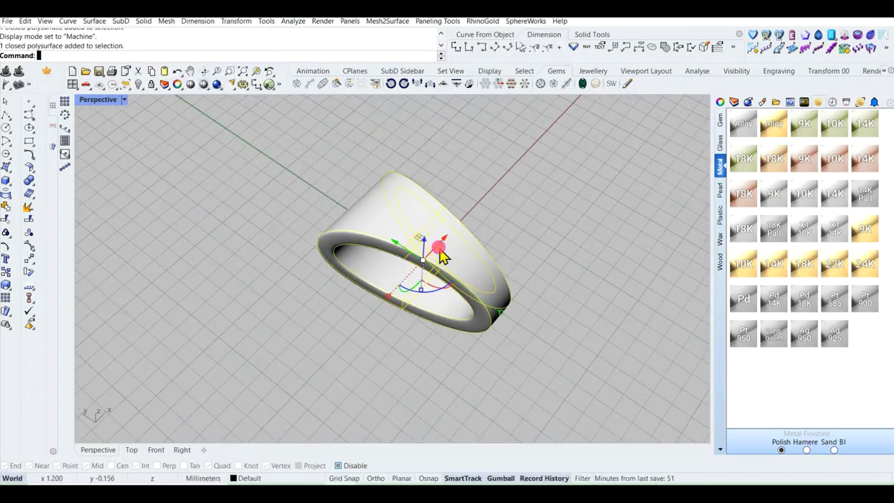
{"action": "left_click", "coordinate": [292, 269]}
{"action": "right_click_drag", "start_coordinate": [292, 269], "coordinate": [337, 205]}
{"action": "double_click", "coordinate": [124, 99]}
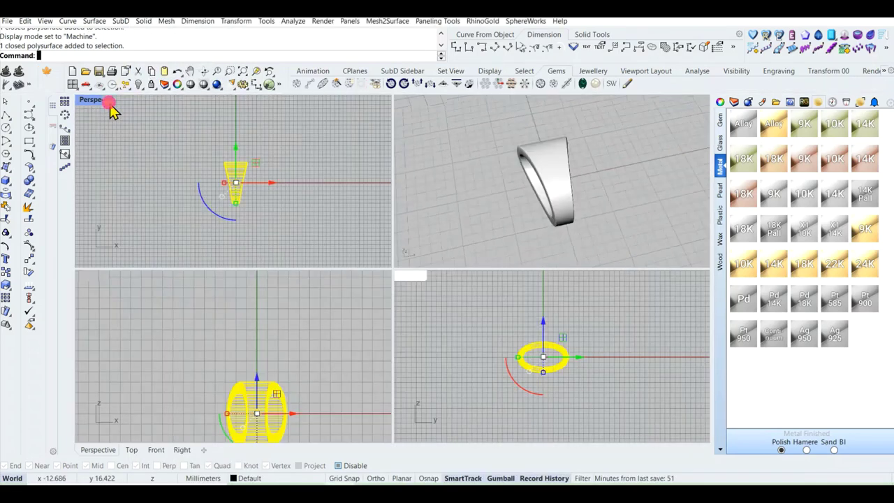
{"action": "key", "text": "Escape"}
{"action": "left_click", "coordinate": [444, 102]}
{"action": "left_click", "coordinate": [385, 156]}
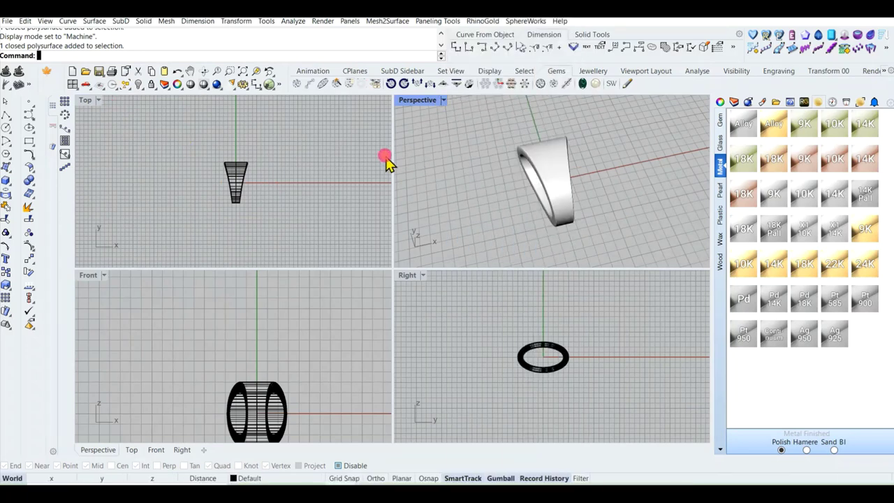
{"action": "scroll", "coordinate": [197, 184], "scroll_direction": "up", "scroll_amount": 4}
{"action": "right_click_drag", "start_coordinate": [268, 181], "coordinate": [234, 196]}
{"action": "scroll", "coordinate": [238, 195], "scroll_direction": "up", "scroll_amount": 2}
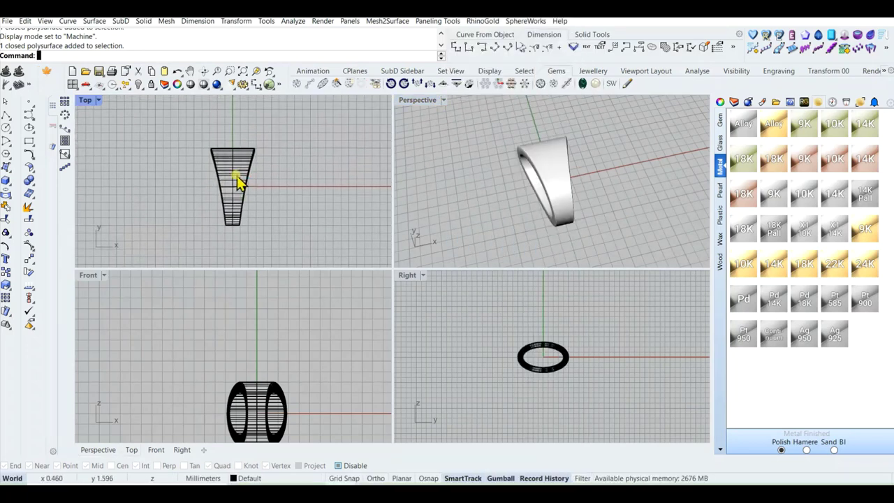
{"action": "left_click", "coordinate": [233, 222]}
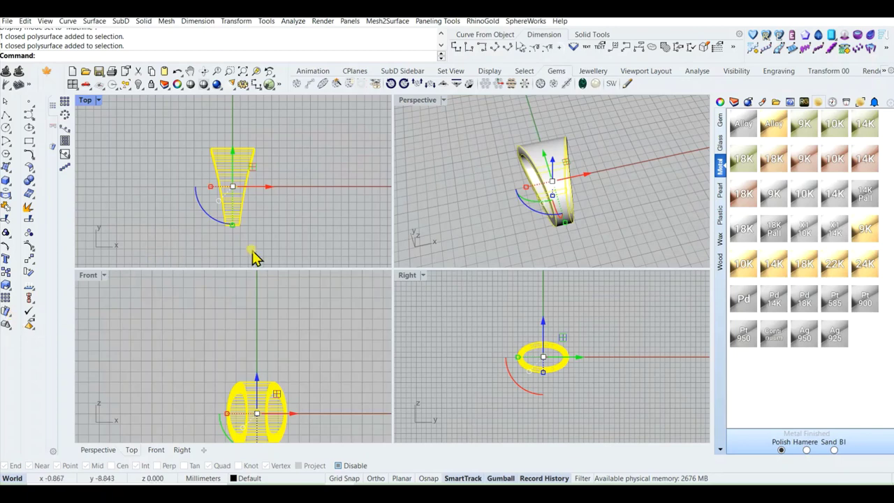
{"action": "left_click", "coordinate": [276, 231]}
{"action": "type", "text": "te"}
{"action": "key", "text": "Return"}
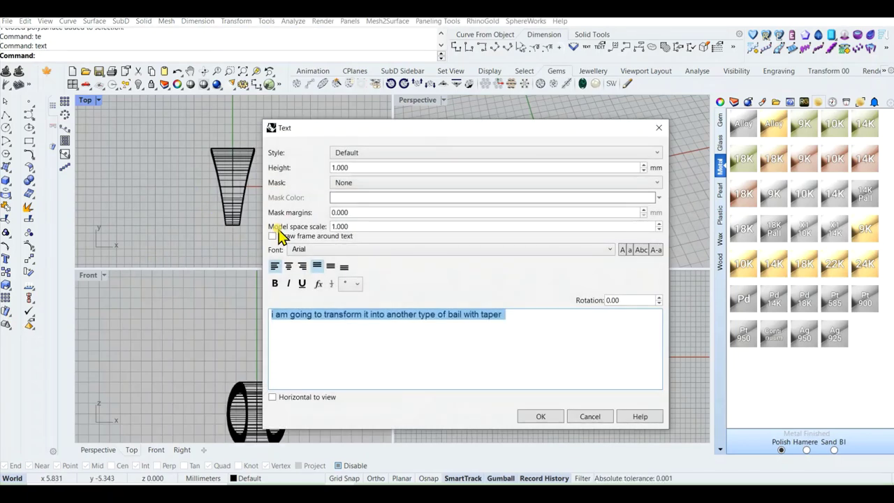
{"action": "left_click", "coordinate": [516, 333]}
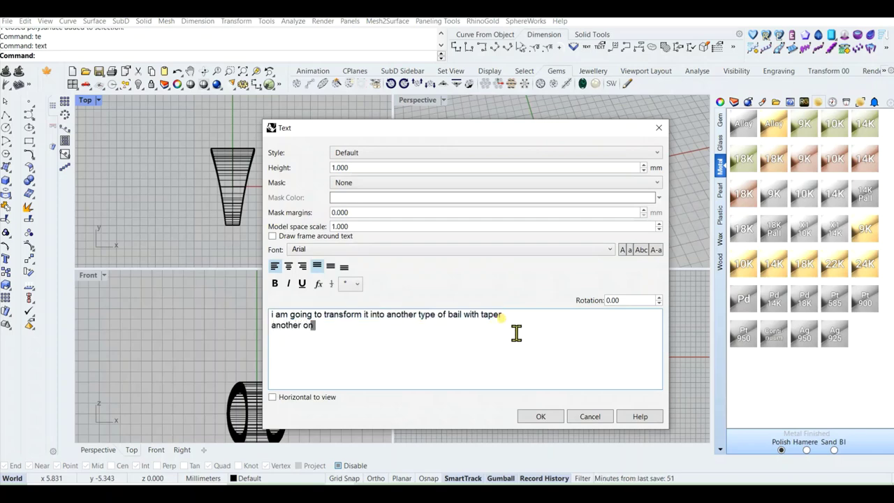
{"action": "left_click", "coordinate": [602, 418]}
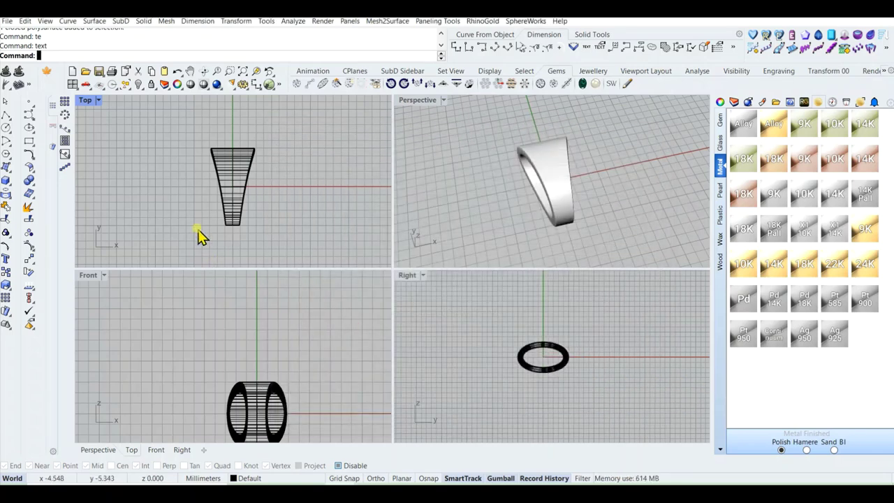
Step: Start another Taper on the bail, with an axis about 10 mm long from the middle of the narrow end straight to the wide end
{"action": "left_click", "coordinate": [12, 323]}
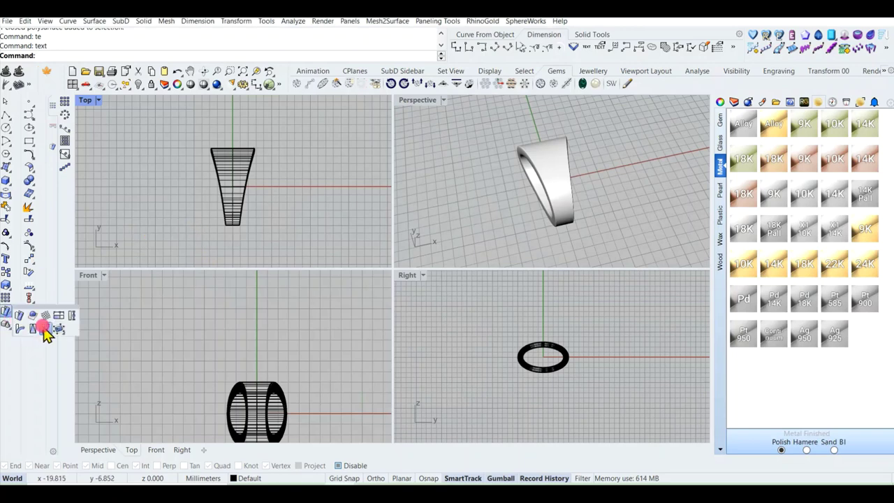
{"action": "left_click", "coordinate": [35, 326]}
{"action": "left_click", "coordinate": [235, 172]}
{"action": "key", "text": "Return"}
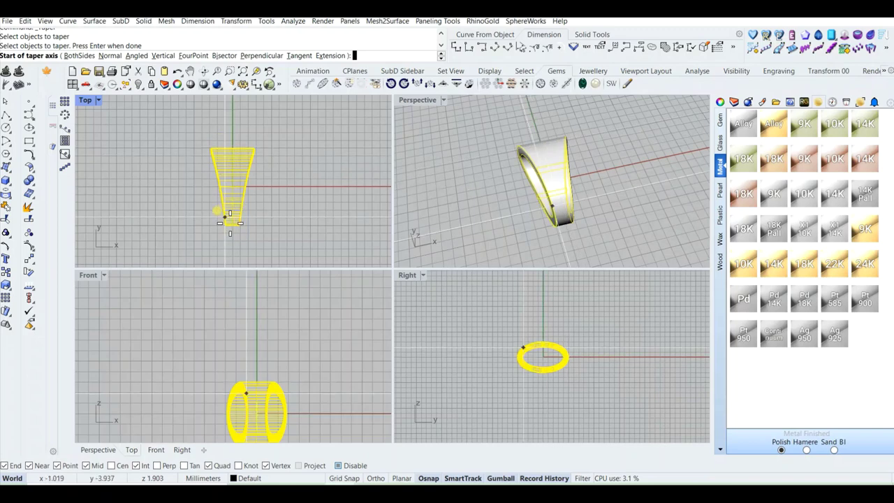
{"action": "key", "text": "alt"}
{"action": "scroll", "coordinate": [233, 227], "scroll_direction": "up", "scroll_amount": 3}
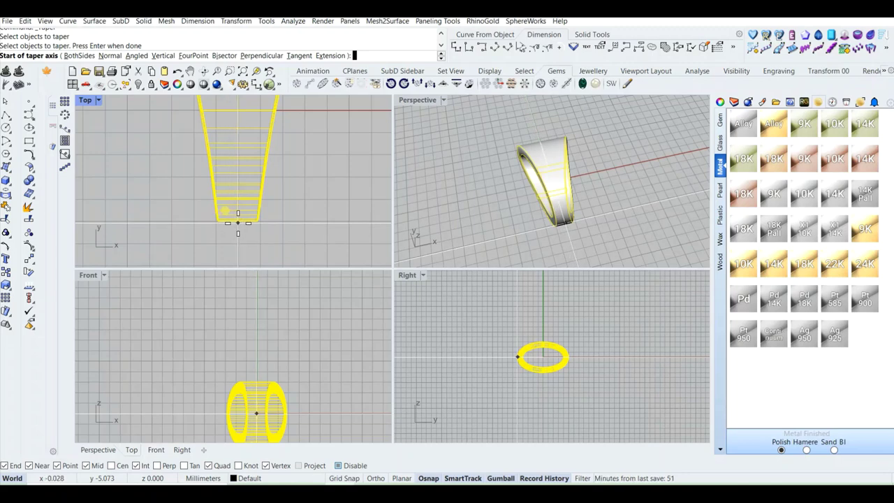
{"action": "left_click", "coordinate": [238, 223]}
{"action": "key", "text": "alt"}
{"action": "scroll", "coordinate": [239, 210], "scroll_direction": "down", "scroll_amount": 4}
{"action": "right_click_drag", "start_coordinate": [243, 174], "coordinate": [243, 234]}
{"action": "scroll", "coordinate": [233, 144], "scroll_direction": "up", "scroll_amount": 4}
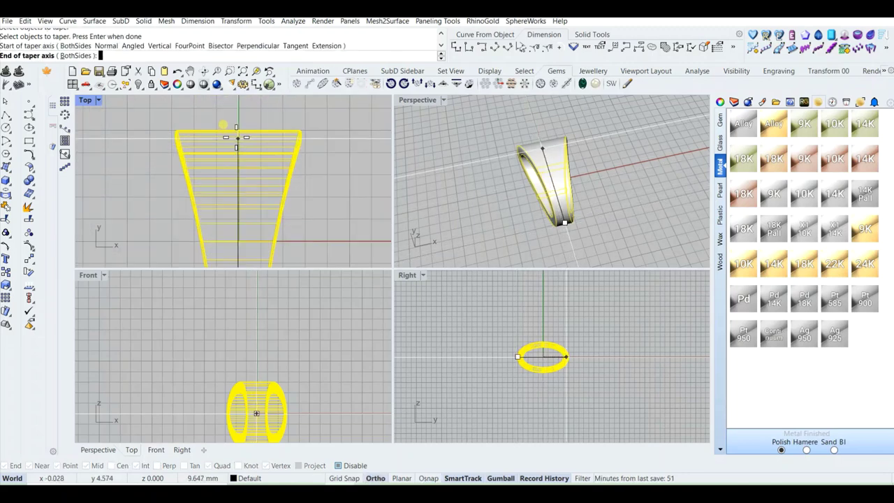
{"action": "left_click", "coordinate": [236, 131], "text": "shift"}
Step: Flare the bail's wide end using Infinite=No, a start distance of about 6.9 mm and an end distance of about 11 mm
{"action": "scroll", "coordinate": [236, 131], "scroll_direction": "down", "scroll_amount": 6}
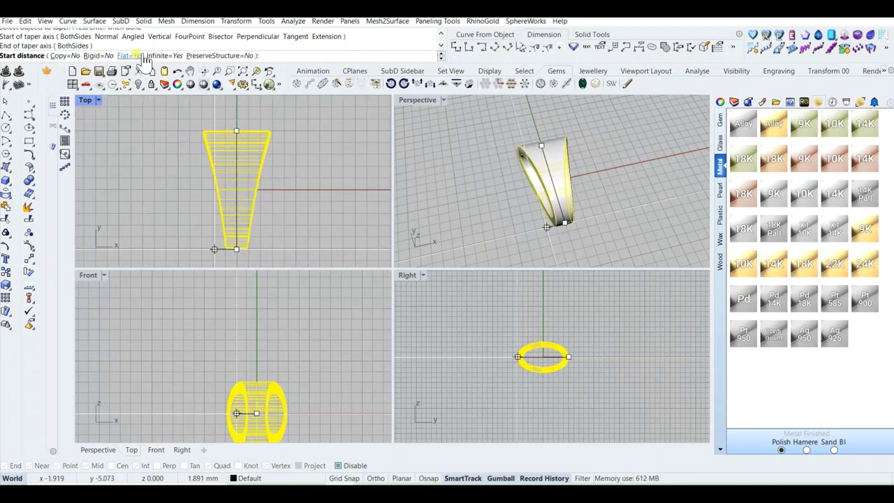
{"action": "left_click", "coordinate": [164, 55]}
{"action": "left_click", "coordinate": [316, 132]}
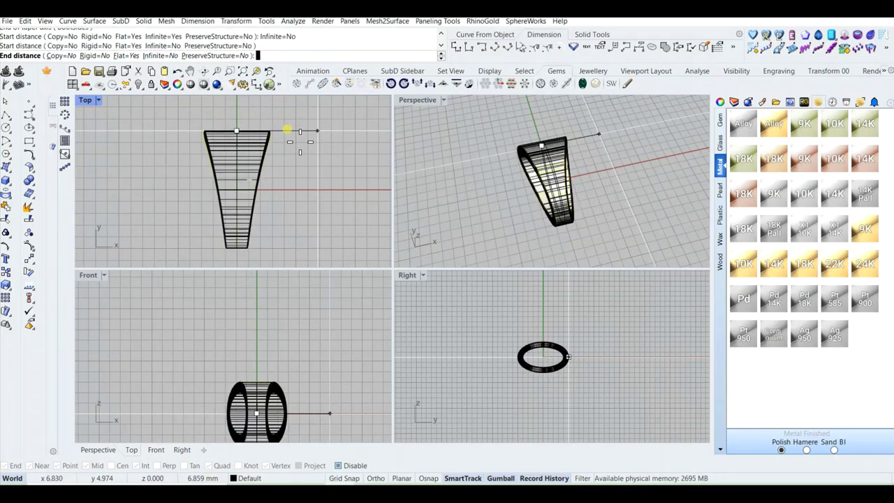
{"action": "left_click", "coordinate": [359, 175]}
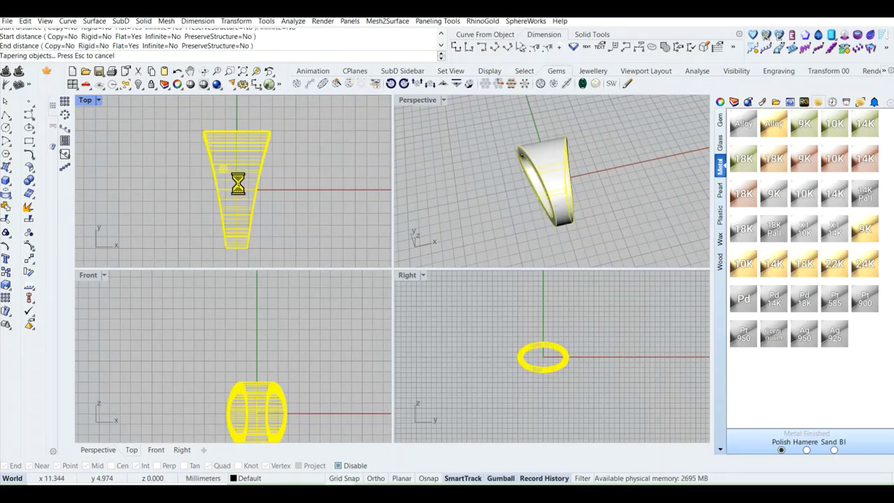
Step: Run the Check command on the flared bail to verify its geometry, and clear the selection
{"action": "right_click_drag", "start_coordinate": [554, 196], "coordinate": [539, 174]}
{"action": "left_click", "coordinate": [543, 175]}
{"action": "type", "text": "C"}
{"action": "key", "text": "Return"}
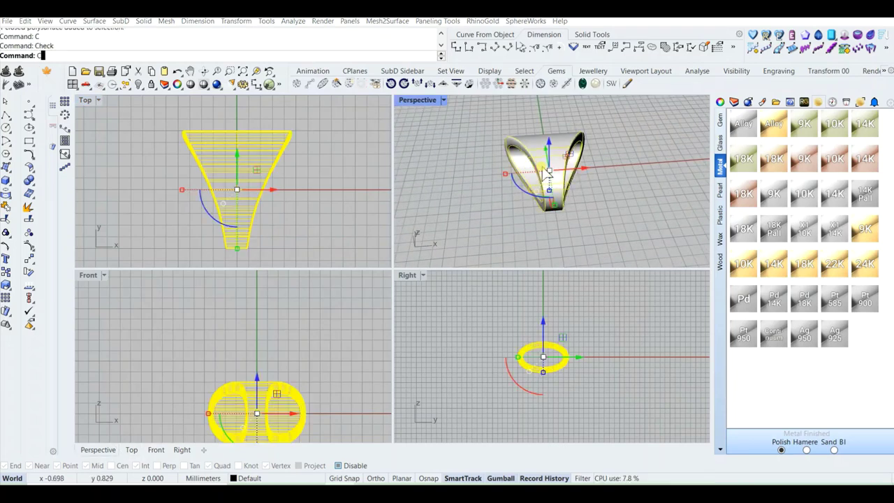
{"action": "left_click", "coordinate": [539, 354]}
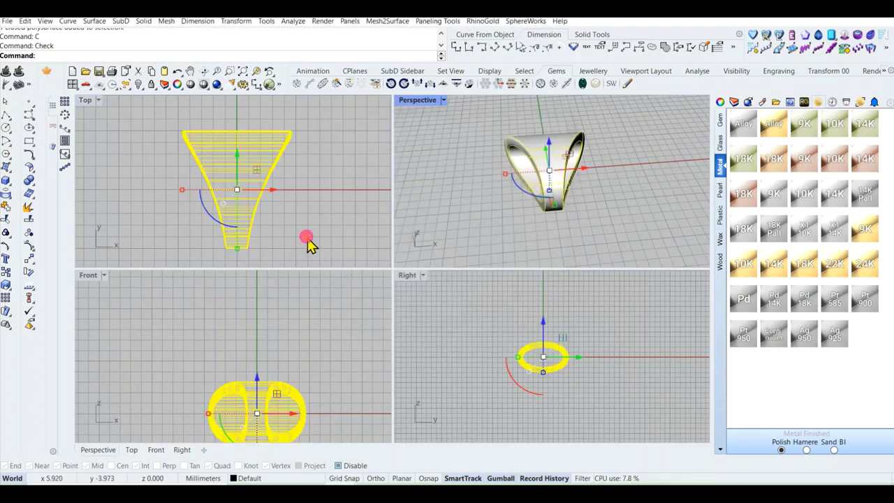
{"action": "left_click", "coordinate": [180, 163]}
{"action": "left_click", "coordinate": [29, 144]}
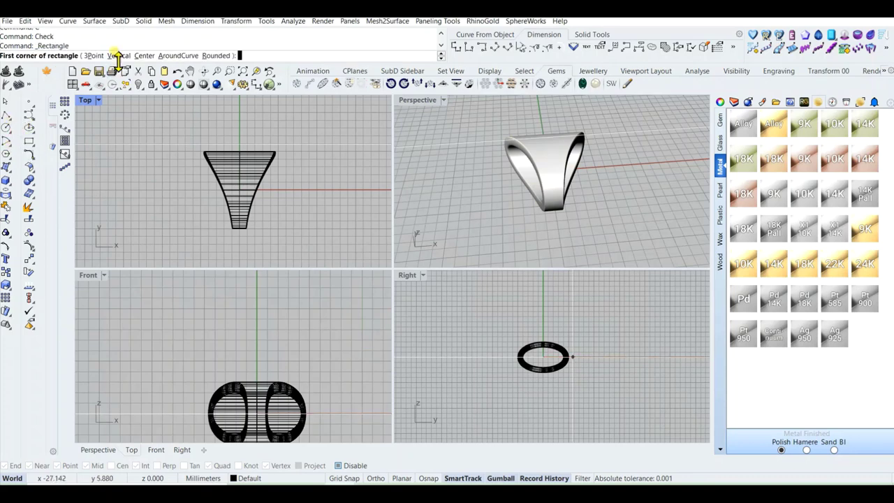
{"action": "left_click", "coordinate": [160, 56]}
{"action": "scroll", "coordinate": [236, 168], "scroll_direction": "up", "scroll_amount": 4}
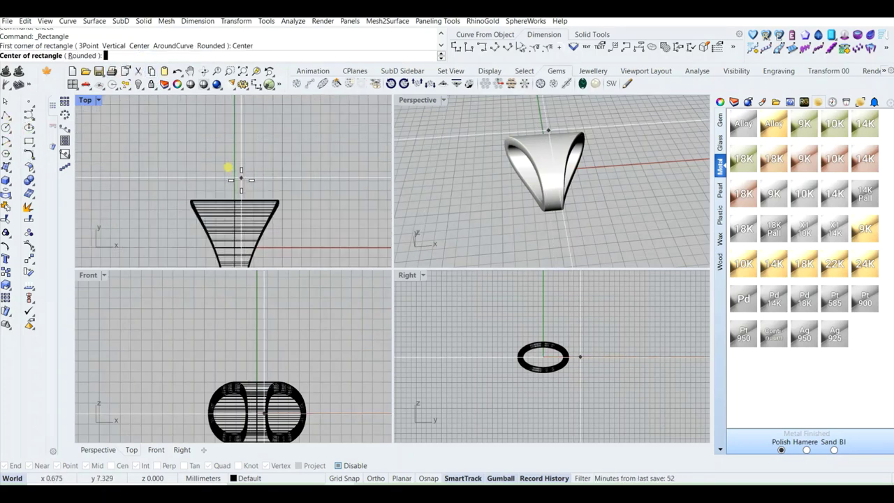
{"action": "scroll", "coordinate": [238, 187], "scroll_direction": "up", "scroll_amount": 1}
{"action": "left_click", "coordinate": [224, 190]}
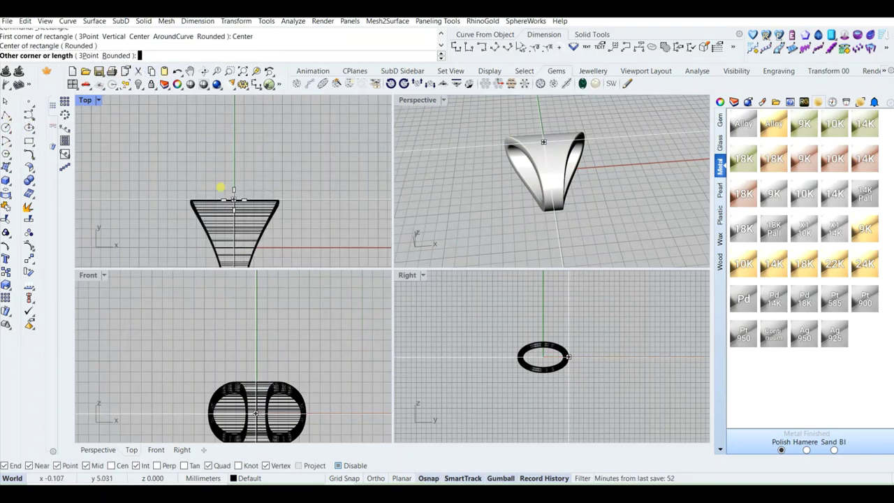
{"action": "scroll", "coordinate": [236, 206], "scroll_direction": "up", "scroll_amount": 2}
{"action": "right_click", "coordinate": [235, 202]}
{"action": "scroll", "coordinate": [235, 201], "scroll_direction": "up", "scroll_amount": 5}
{"action": "right_click", "coordinate": [224, 184]}
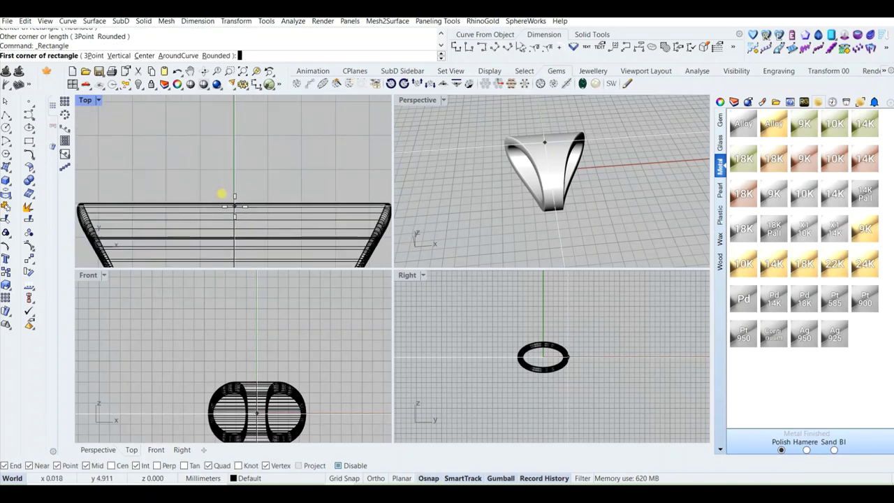
{"action": "right_click", "coordinate": [225, 180]}
{"action": "scroll", "coordinate": [225, 183], "scroll_direction": "down", "scroll_amount": 3}
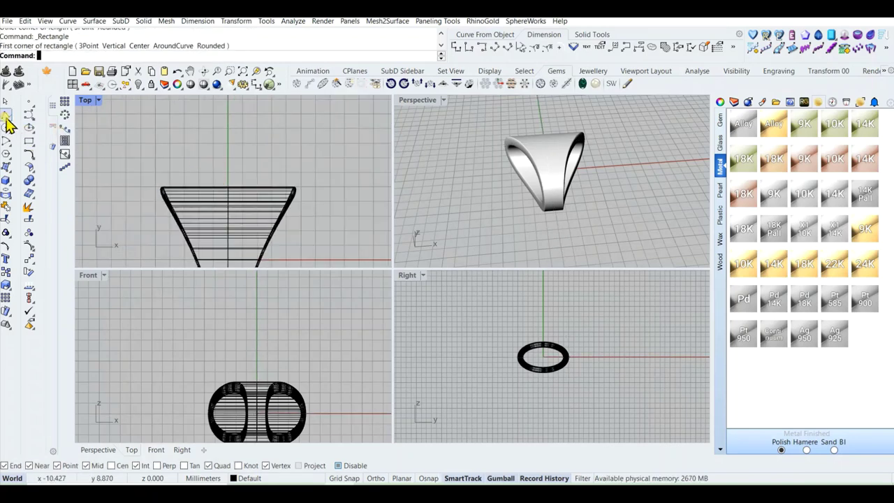
Step: Draw a straight polyline about 5 mm long from the origin to the middle of the bail's wide end
{"action": "left_click", "coordinate": [6, 115]}
{"action": "scroll", "coordinate": [208, 185], "scroll_direction": "down", "scroll_amount": 3}
{"action": "type", "text": "0"}
{"action": "key", "text": "Return"}
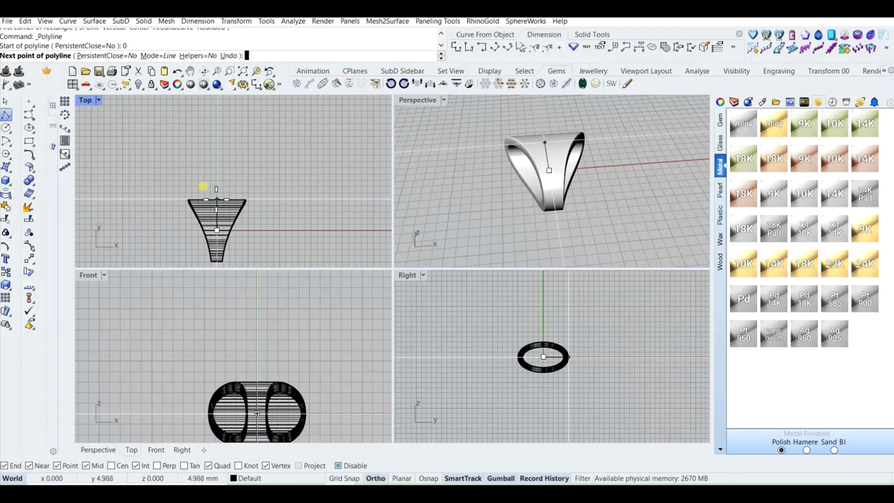
{"action": "scroll", "coordinate": [203, 185], "scroll_direction": "up", "scroll_amount": 4}
{"action": "left_click", "coordinate": [206, 183]}
{"action": "scroll", "coordinate": [210, 160], "scroll_direction": "down", "scroll_amount": 4}
{"action": "key", "text": "Return"}
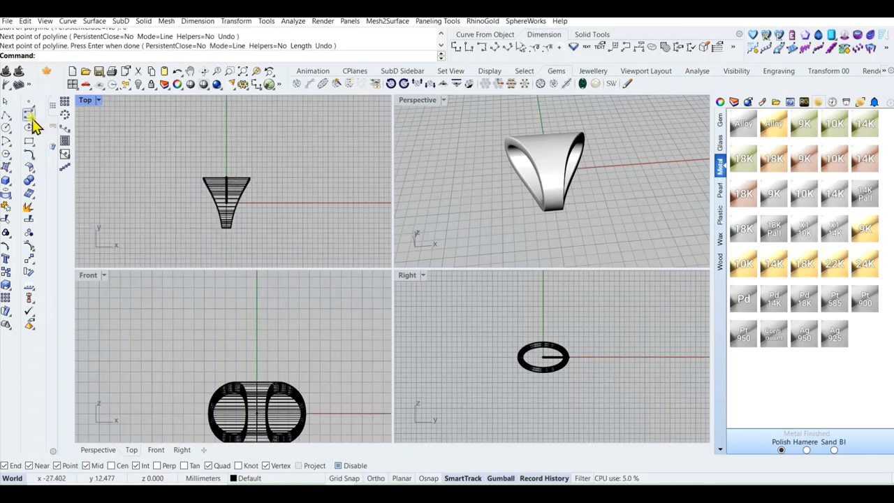
Step: Draw a centred rectangle about 1.2 mm wide and 12.6 mm long around the line's endpoint at the bail's wide end
{"action": "left_click", "coordinate": [29, 142]}
{"action": "left_click", "coordinate": [151, 46]}
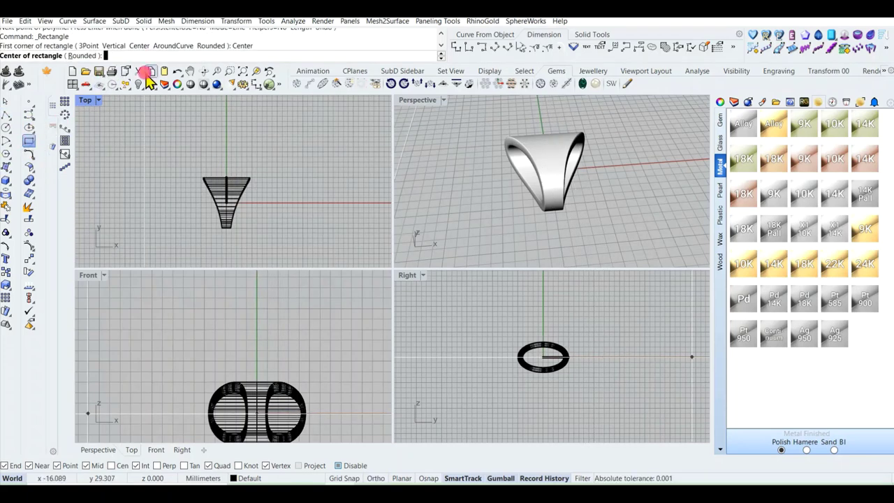
{"action": "scroll", "coordinate": [216, 164], "scroll_direction": "up", "scroll_amount": 2}
{"action": "scroll", "coordinate": [216, 164], "scroll_direction": "up", "scroll_amount": 3}
{"action": "left_click", "coordinate": [224, 180]}
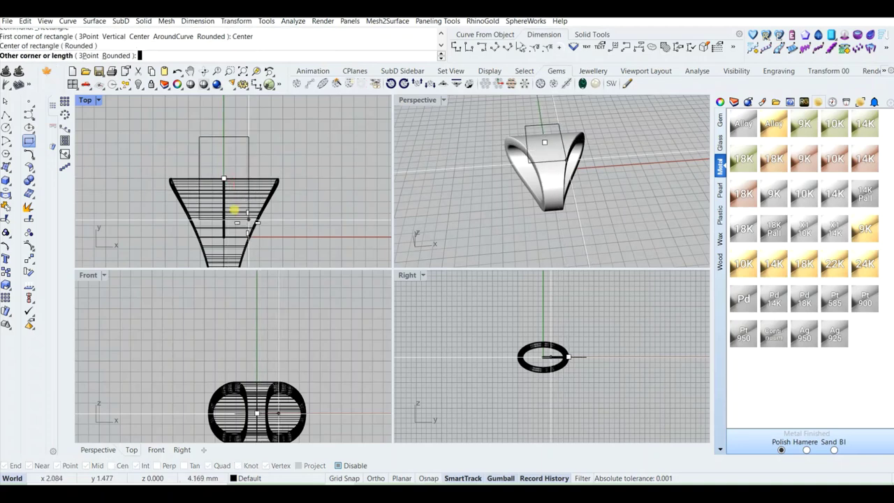
{"action": "right_click_drag", "start_coordinate": [242, 236], "coordinate": [234, 214]}
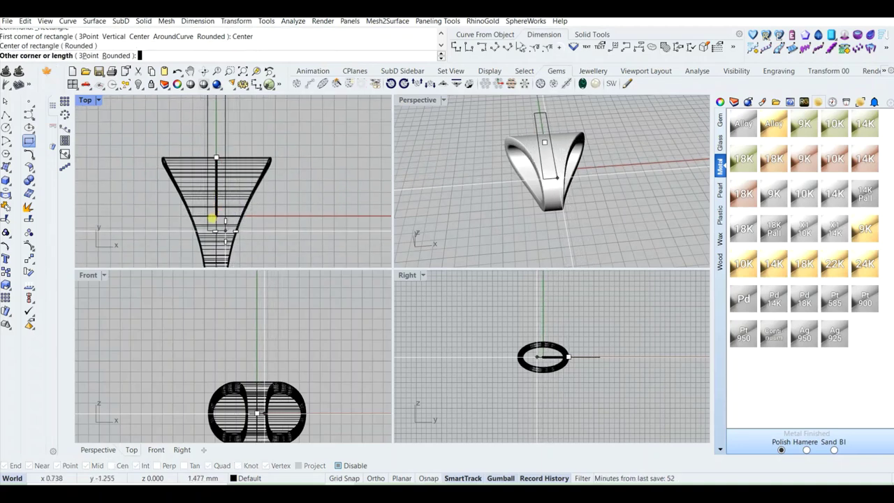
{"action": "left_click", "coordinate": [222, 233]}
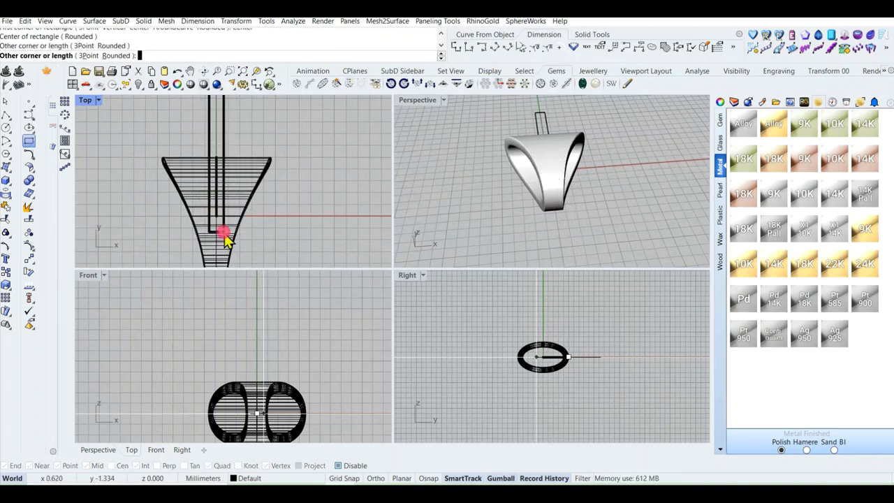
Step: Turn on the rectangle's control points and widen its outer end to about 7 mm, making a trapezoid that narrows into the bail
{"action": "scroll", "coordinate": [235, 180], "scroll_direction": "down", "scroll_amount": 2}
{"action": "right_click_drag", "start_coordinate": [233, 176], "coordinate": [230, 196]}
{"action": "left_click", "coordinate": [223, 169]}
{"action": "key", "text": "F10"}
{"action": "mouse_move", "coordinate": [194, 125]}
{"action": "left_mouse_down"}
{"action": "mouse_move", "coordinate": [242, 140]}
{"action": "mouse_move", "coordinate": [190, 131]}
{"action": "left_mouse_up"}
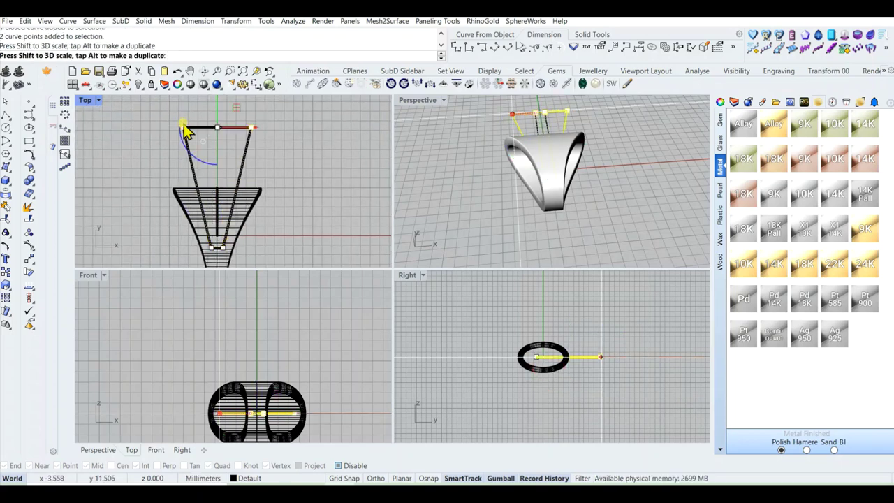
{"action": "left_click", "coordinate": [263, 211]}
{"action": "left_click", "coordinate": [244, 172]}
{"action": "right_click_drag", "start_coordinate": [253, 221], "coordinate": [239, 210]}
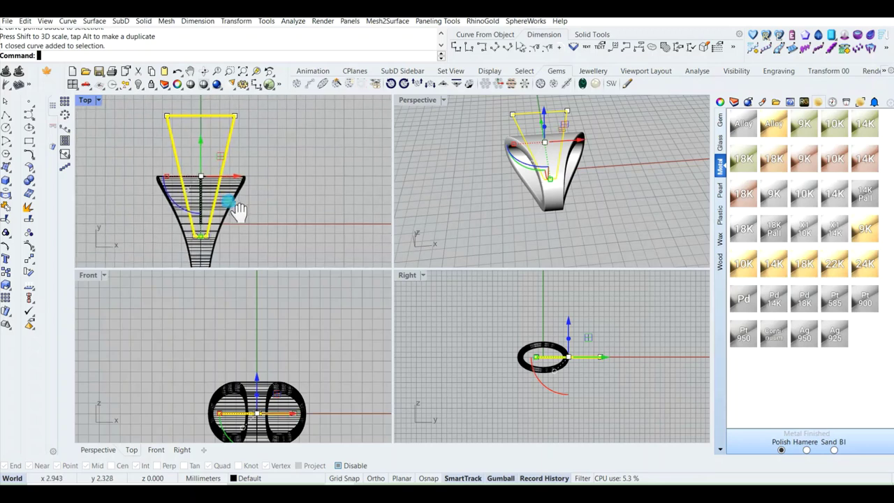
Step: Align the bail concentrically to the origin point 0 and clear the selection
{"action": "left_click", "coordinate": [234, 205]}
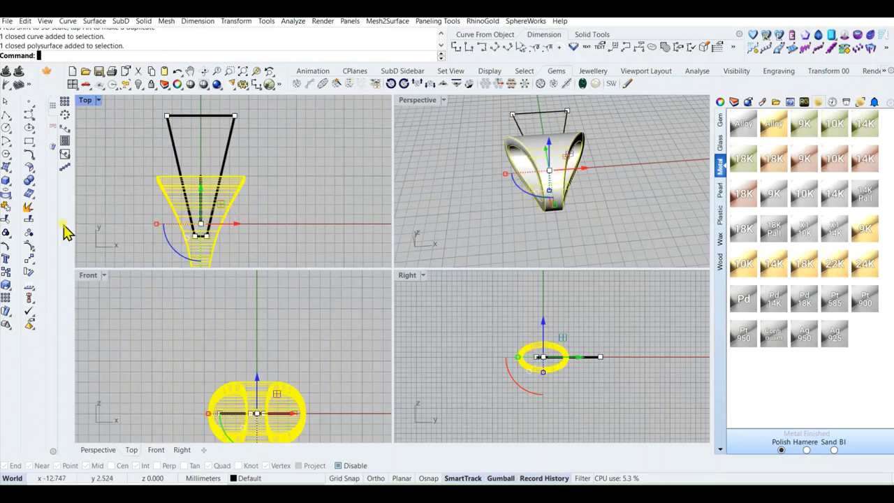
{"action": "left_click", "coordinate": [54, 132]}
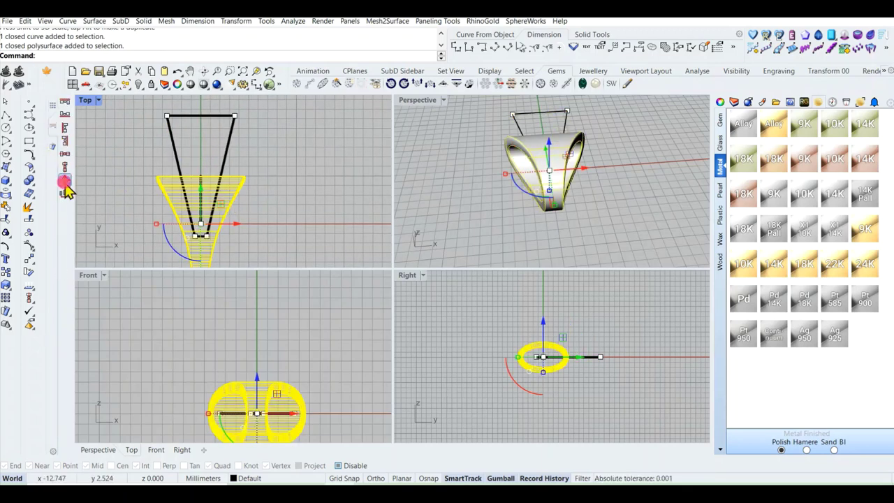
{"action": "left_click", "coordinate": [65, 182]}
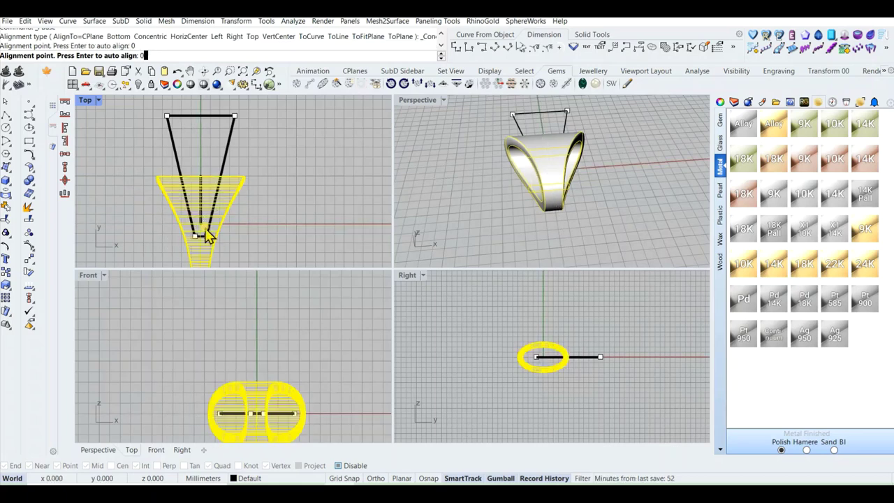
{"action": "left_click", "coordinate": [221, 164]}
Step: Try a WireCut on the bail with the trapezoid, using BothSides=Yes and KeepAll=No, and undo the cut
{"action": "left_click", "coordinate": [226, 159]}
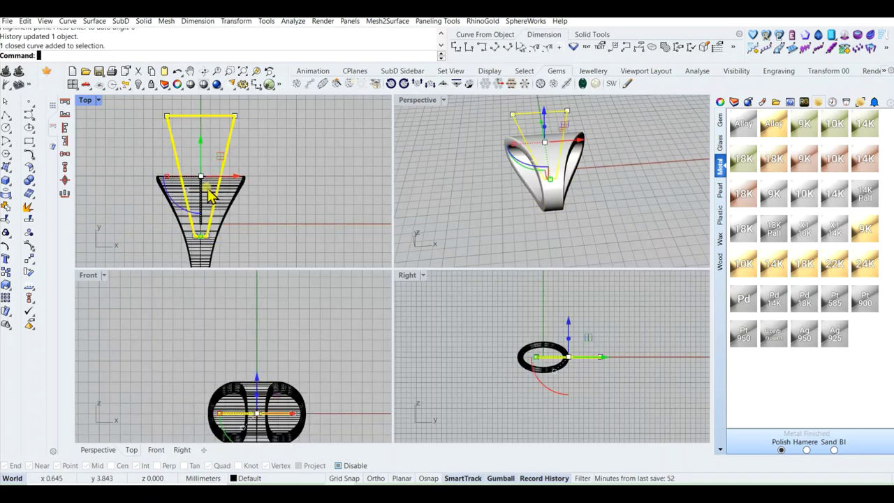
{"action": "scroll", "coordinate": [211, 250], "scroll_direction": "up", "scroll_amount": 8}
{"action": "right_click_drag", "start_coordinate": [181, 243], "coordinate": [204, 245]}
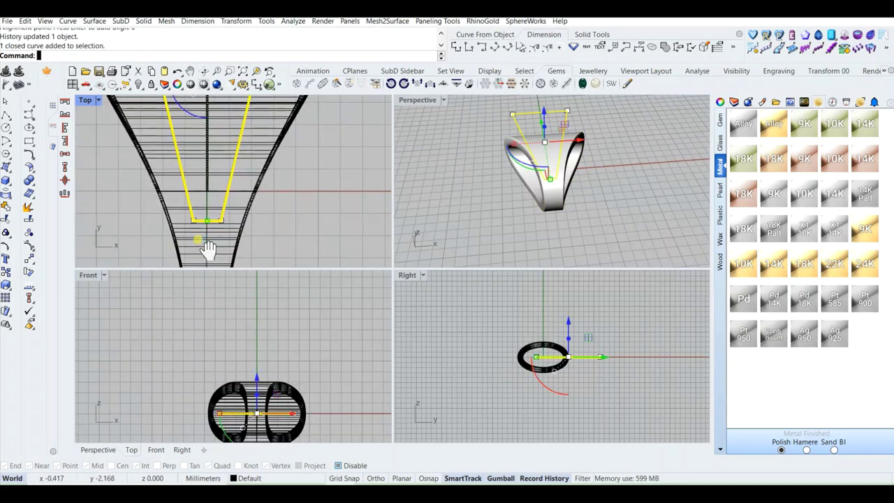
{"action": "type", "text": "wirecut"}
{"action": "key", "text": "Return"}
{"action": "left_click", "coordinate": [233, 244]}
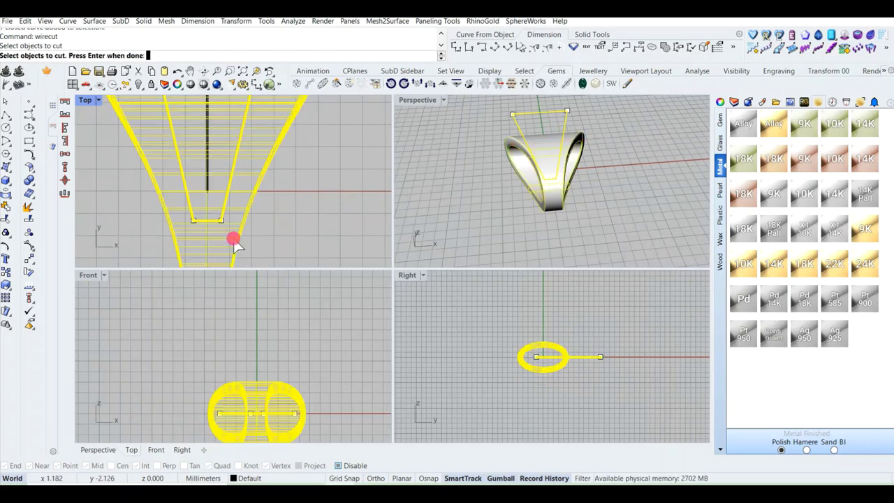
{"action": "key", "text": "Return"}
{"action": "left_click", "coordinate": [590, 307]}
{"action": "key", "text": "Return"}
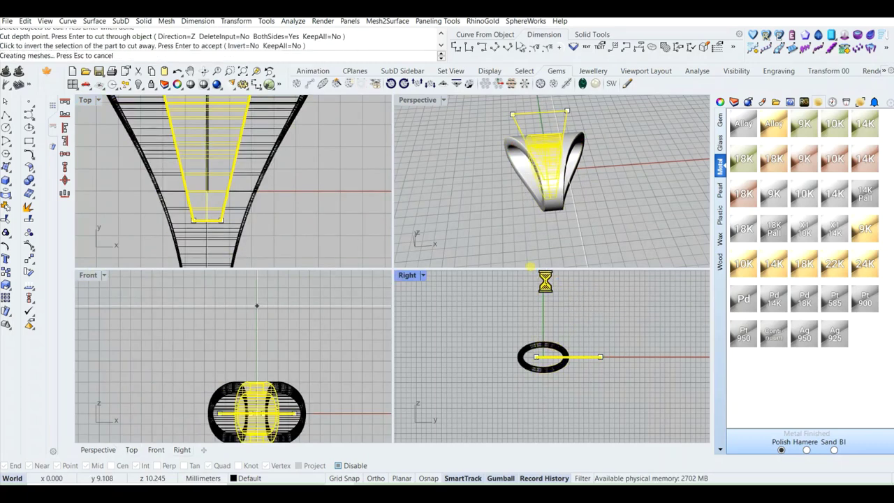
{"action": "key", "text": "ctrl+z"}
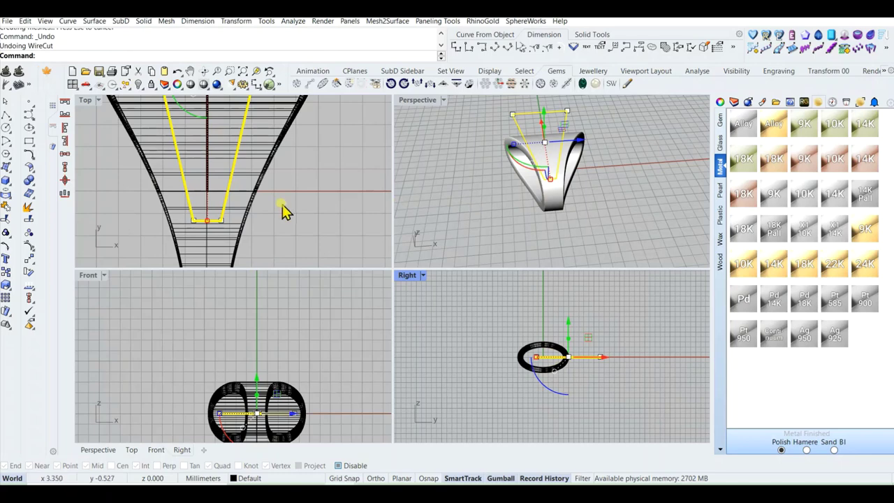
Step: Cut the bail with the trapezoid using WireCut with BothSides=Yes and KeepAll=Yes, through its full depth
{"action": "scroll", "coordinate": [280, 211], "scroll_direction": "down", "scroll_amount": 5}
{"action": "key", "text": "Return"}
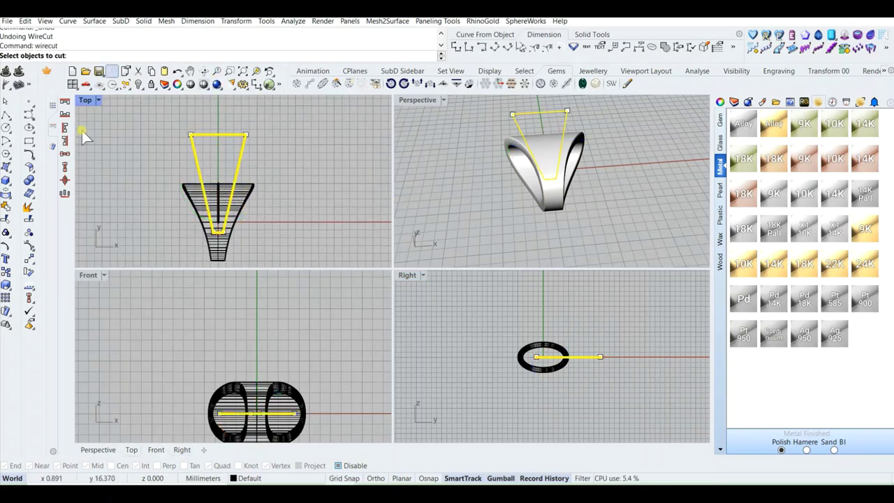
{"action": "left_click", "coordinate": [246, 204]}
{"action": "key", "text": "Return"}
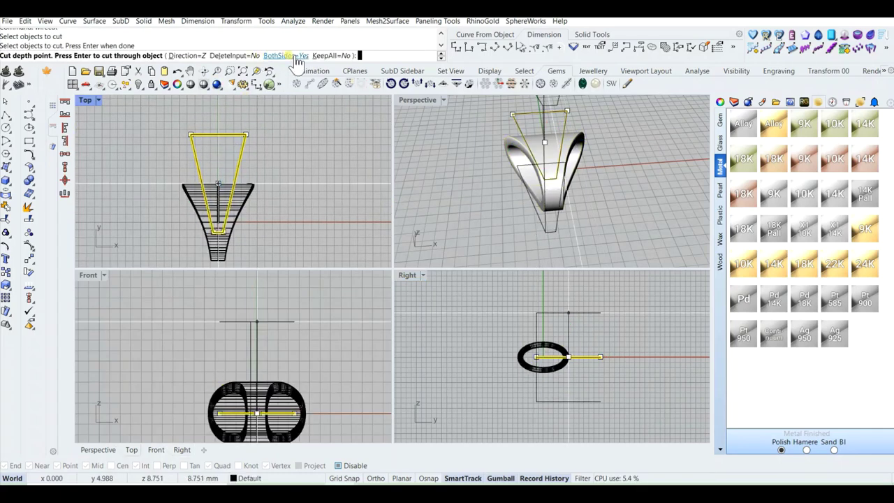
{"action": "left_click", "coordinate": [336, 55]}
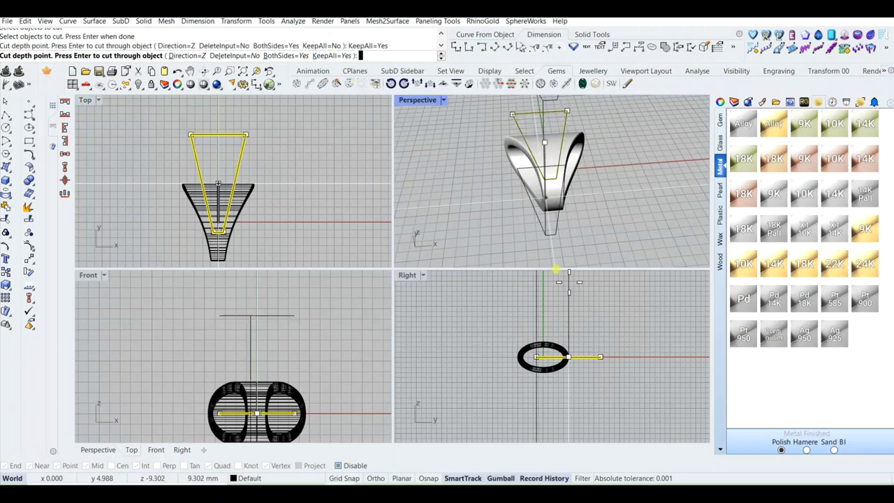
{"action": "left_click", "coordinate": [551, 391]}
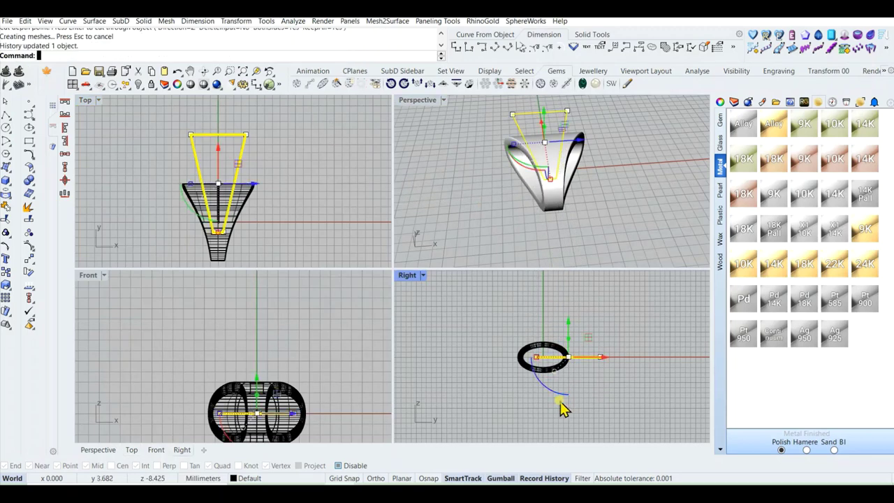
Step: Move the cut-out wedge along the Y axis out of the bail's V-shaped opening
{"action": "scroll", "coordinate": [523, 231], "scroll_direction": "down", "scroll_amount": 3}
{"action": "scroll", "coordinate": [305, 193], "scroll_direction": "up", "scroll_amount": 2}
{"action": "left_click", "coordinate": [189, 200]}
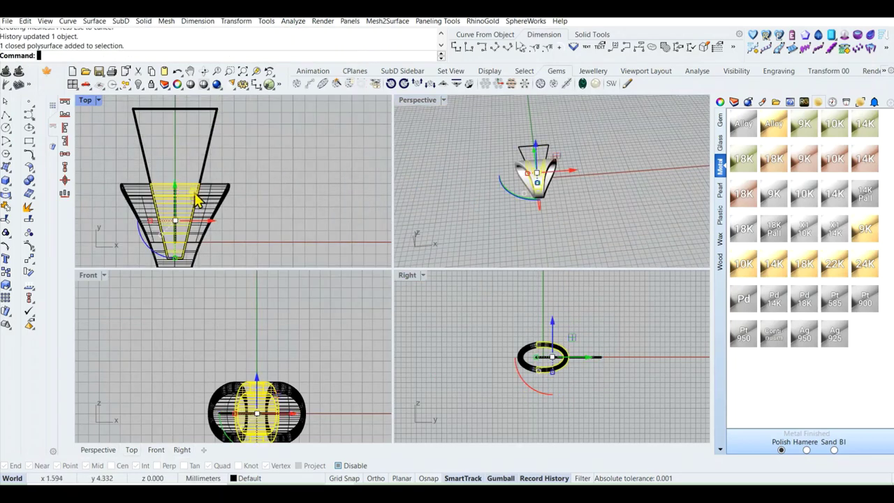
{"action": "scroll", "coordinate": [213, 203], "scroll_direction": "down", "scroll_amount": 3}
{"action": "left_click_drag", "start_coordinate": [211, 181], "coordinate": [211, 147]}
{"action": "left_click", "coordinate": [265, 182]}
{"action": "scroll", "coordinate": [513, 169], "scroll_direction": "up", "scroll_amount": 5}
{"action": "right_click_drag", "start_coordinate": [550, 166], "coordinate": [454, 190]}
Step: Move the cut-out wedge sideways in the Top view so that it stands clear on the bail's negative X side
{"action": "left_click", "coordinate": [529, 153]}
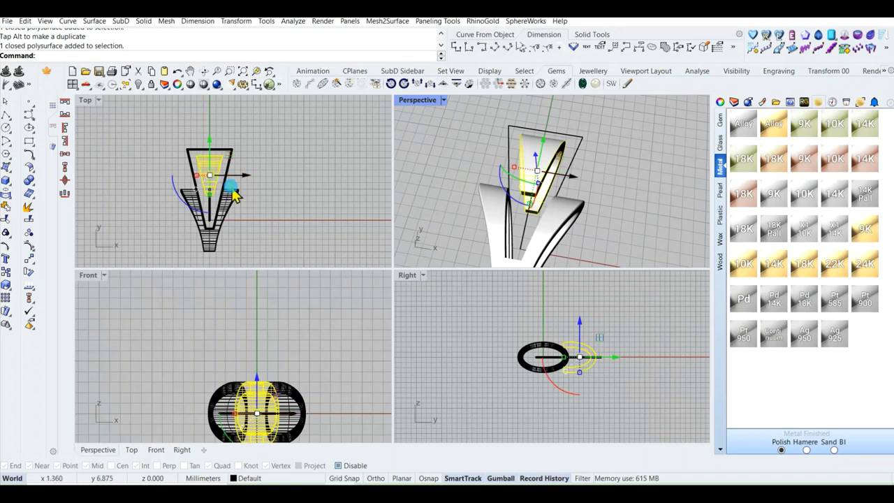
{"action": "scroll", "coordinate": [212, 176], "scroll_direction": "up", "scroll_amount": 4}
{"action": "right_click_drag", "start_coordinate": [212, 177], "coordinate": [241, 191]}
{"action": "left_click_drag", "start_coordinate": [260, 171], "coordinate": [170, 211]}
{"action": "scroll", "coordinate": [168, 183], "scroll_direction": "down", "scroll_amount": 2}
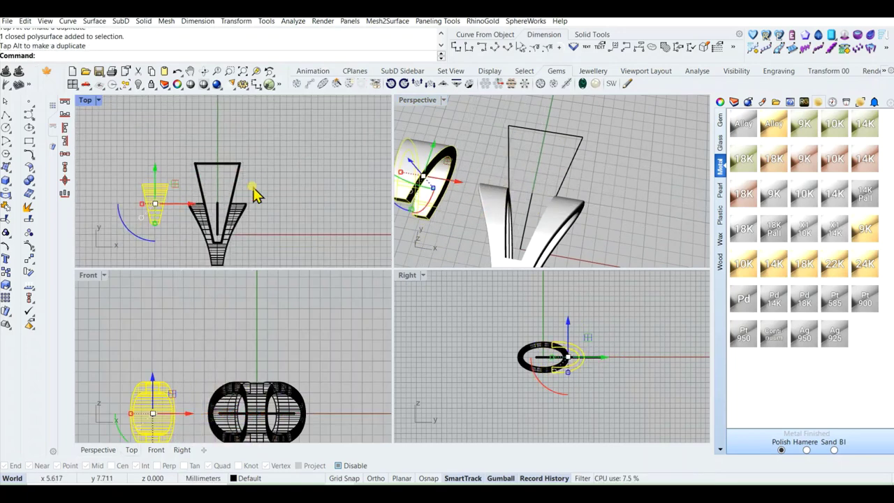
Step: Delete the trapezoid cutting curve and examine the split bail and its wedge in the Perspective view
{"action": "left_click", "coordinate": [214, 174]}
{"action": "key", "text": "Delete"}
{"action": "scroll", "coordinate": [521, 175], "scroll_direction": "down", "scroll_amount": 2}
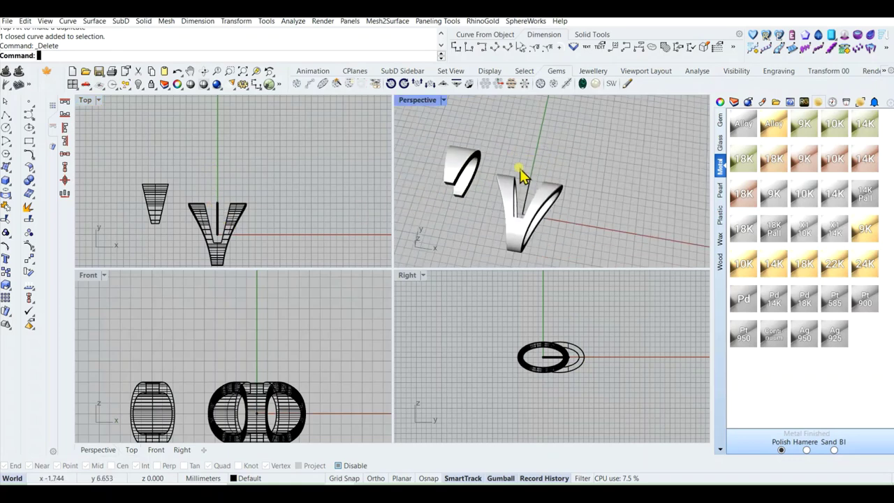
{"action": "right_click_drag", "start_coordinate": [408, 171], "coordinate": [604, 112]}
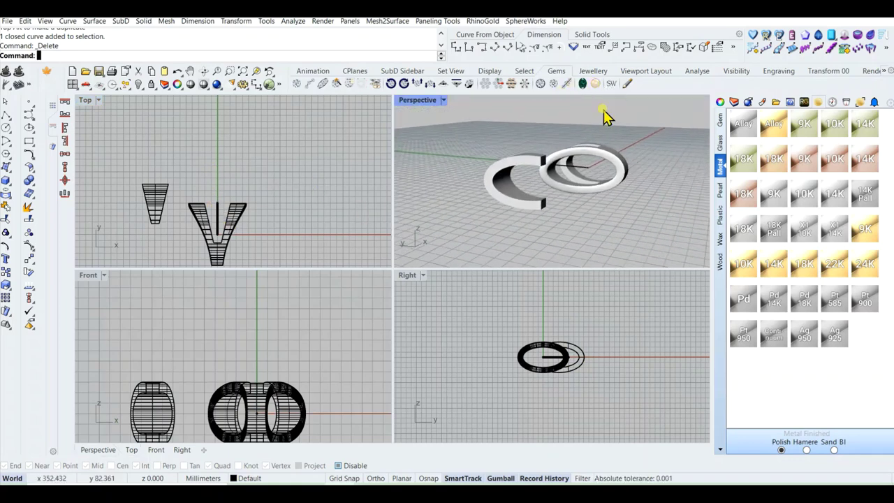
{"action": "scroll", "coordinate": [547, 120], "scroll_direction": "down", "scroll_amount": 3}
{"action": "right_click_drag", "start_coordinate": [551, 166], "coordinate": [538, 169]}
{"action": "scroll", "coordinate": [556, 170], "scroll_direction": "up", "scroll_amount": 2}
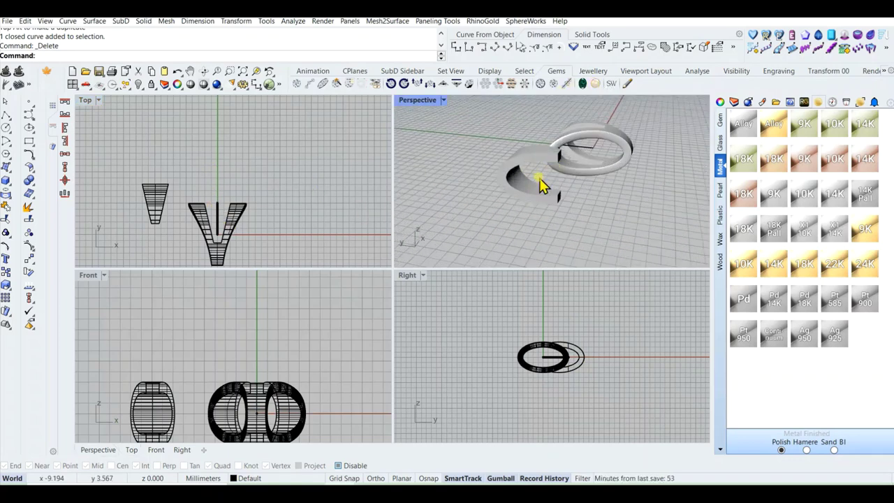
{"action": "left_click", "coordinate": [144, 191]}
{"action": "left_click", "coordinate": [237, 169]}
{"action": "type", "text": "te"}
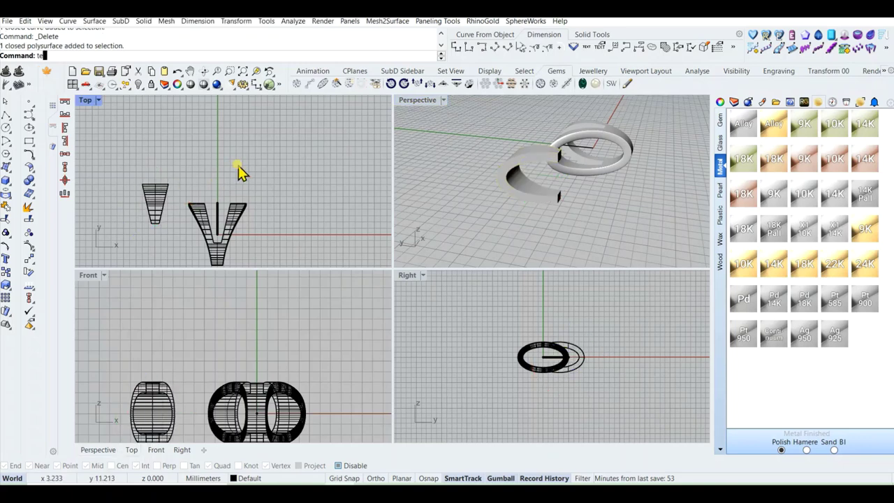
{"action": "type", "text": "xt"}
{"action": "key", "text": "Return"}
{"action": "key", "text": "BackSpace"}
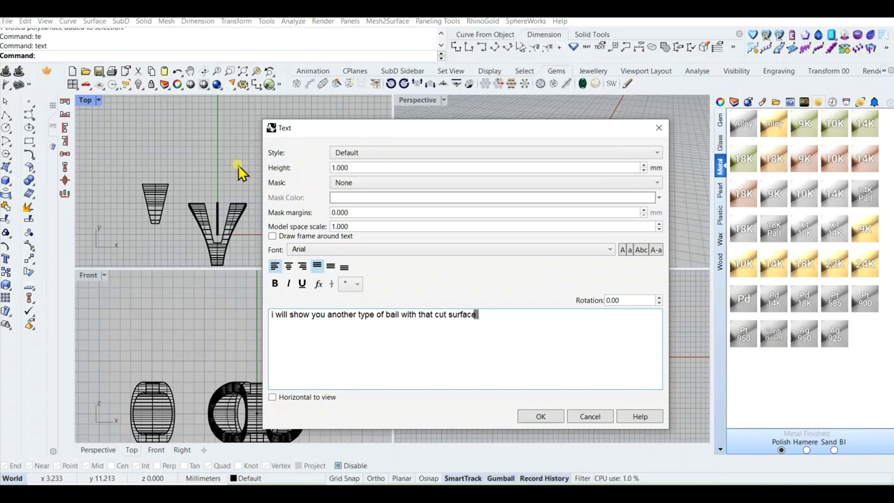
{"action": "left_click", "coordinate": [589, 416]}
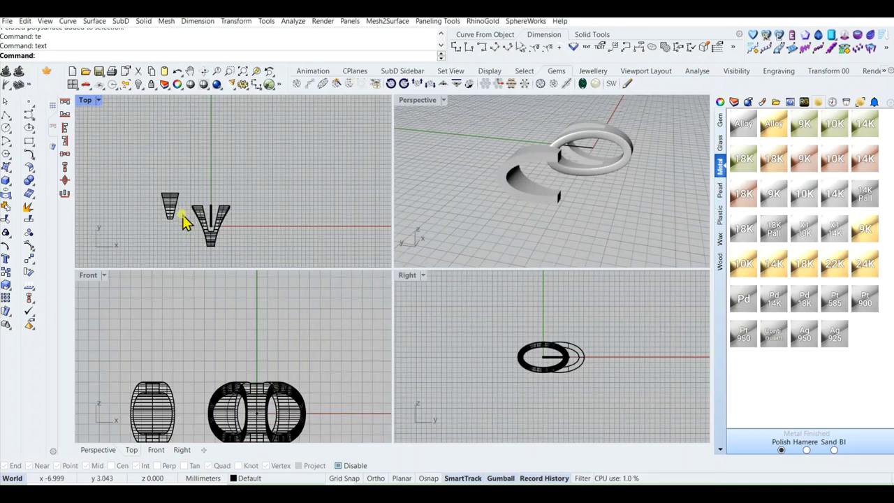
Step: Move the cut-out wedge farther from the bail, toward negative X and positive Y, and clear the selection
{"action": "left_click_drag", "start_coordinate": [181, 216], "coordinate": [128, 134]}
{"action": "key", "text": "Escape"}
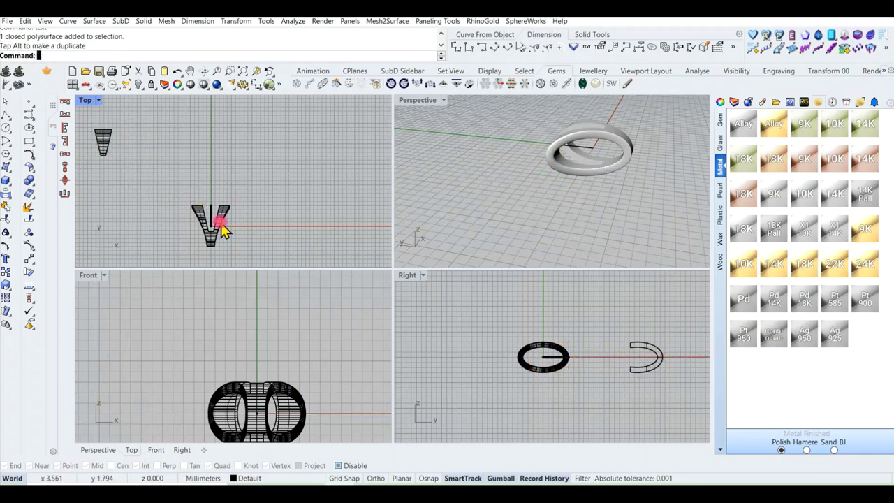
Step: Delete the straight curve standing inside the bail's V-shaped opening
{"action": "scroll", "coordinate": [219, 230], "scroll_direction": "up", "scroll_amount": 5}
{"action": "scroll", "coordinate": [549, 196], "scroll_direction": "up", "scroll_amount": 5}
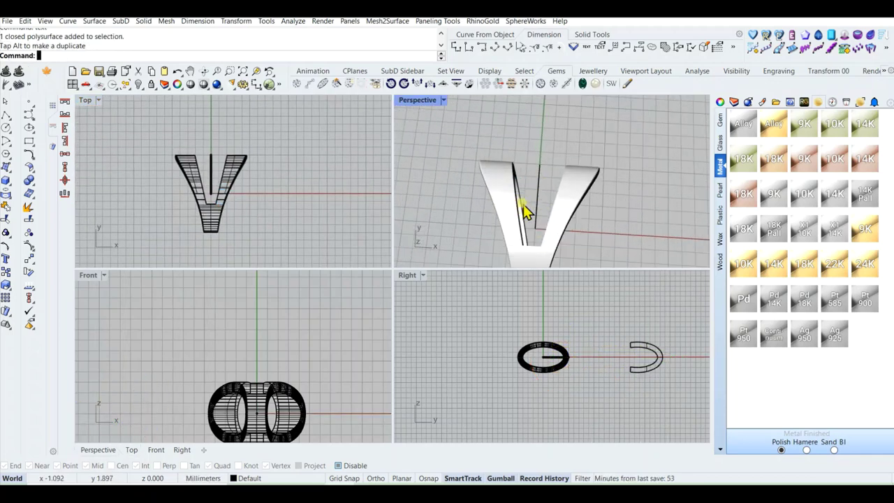
{"action": "left_click", "coordinate": [544, 195]}
{"action": "key", "text": "Delete"}
{"action": "right_click_drag", "start_coordinate": [542, 190], "coordinate": [534, 125]}
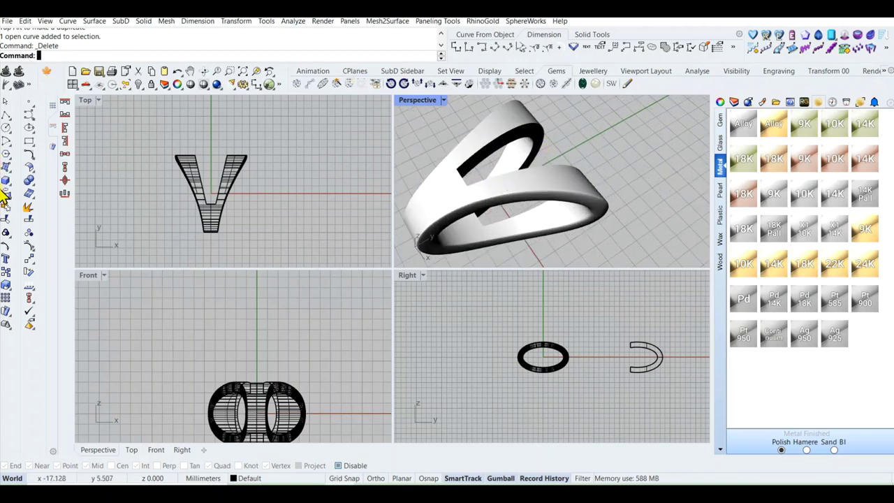
Step: Extract the flat cut faces along both arms of the V-shaped opening from the bail and delete them
{"action": "right_click_drag", "start_coordinate": [567, 115], "coordinate": [537, 195]}
{"action": "left_click", "coordinate": [29, 207]}
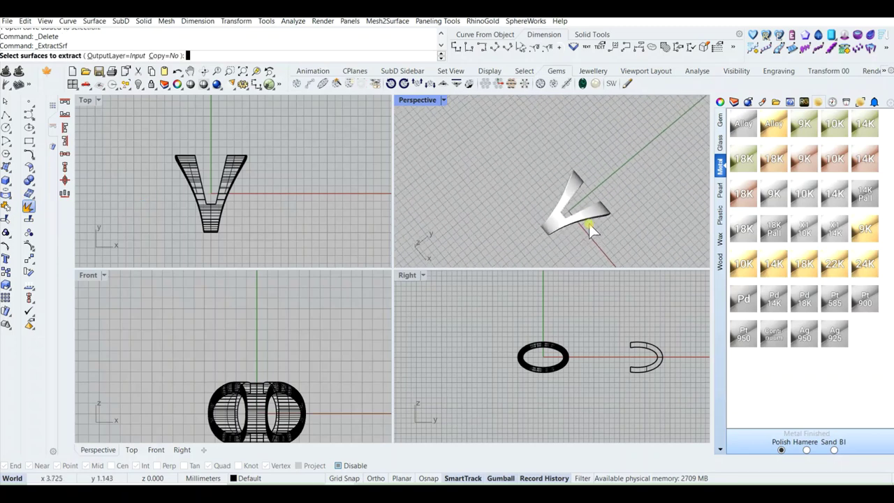
{"action": "scroll", "coordinate": [573, 175], "scroll_direction": "up", "scroll_amount": 5}
{"action": "left_click", "coordinate": [510, 182]}
{"action": "right_click_drag", "start_coordinate": [509, 181], "coordinate": [477, 119]}
{"action": "left_click", "coordinate": [467, 130]}
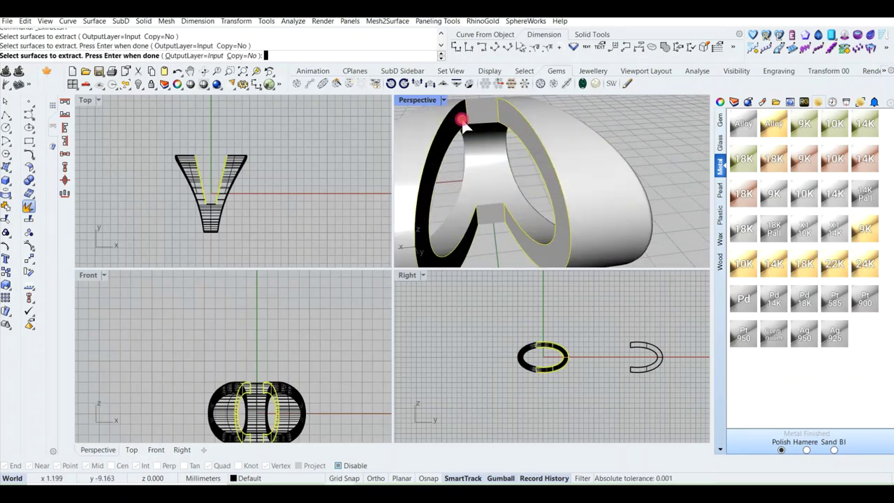
{"action": "key", "text": "Return"}
{"action": "key", "text": "Delete"}
Step: Extract one more leftover cut face inside the V-shaped opening and delete it
{"action": "scroll", "coordinate": [468, 129], "scroll_direction": "down", "scroll_amount": 2}
{"action": "right_click_drag", "start_coordinate": [471, 134], "coordinate": [428, 157]}
{"action": "scroll", "coordinate": [466, 143], "scroll_direction": "up", "scroll_amount": 4}
{"action": "right_click", "coordinate": [465, 143]}
{"action": "left_click", "coordinate": [466, 142]}
{"action": "key", "text": "Return"}
{"action": "key", "text": "Delete"}
{"action": "scroll", "coordinate": [570, 143], "scroll_direction": "down", "scroll_amount": 4}
{"action": "right_click_drag", "start_coordinate": [571, 144], "coordinate": [577, 192]}
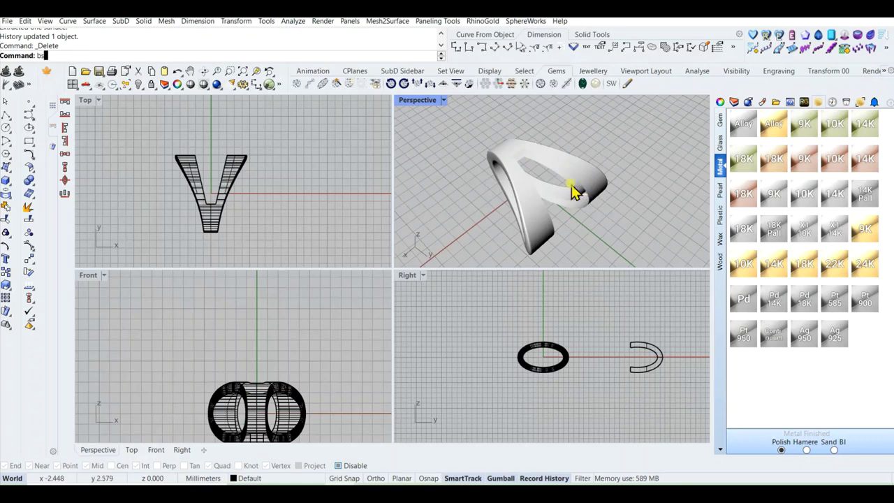
{"action": "type", "text": "bs"}
{"action": "key", "text": "Return"}
{"action": "left_click", "coordinate": [574, 185]}
{"action": "key", "text": "Escape"}
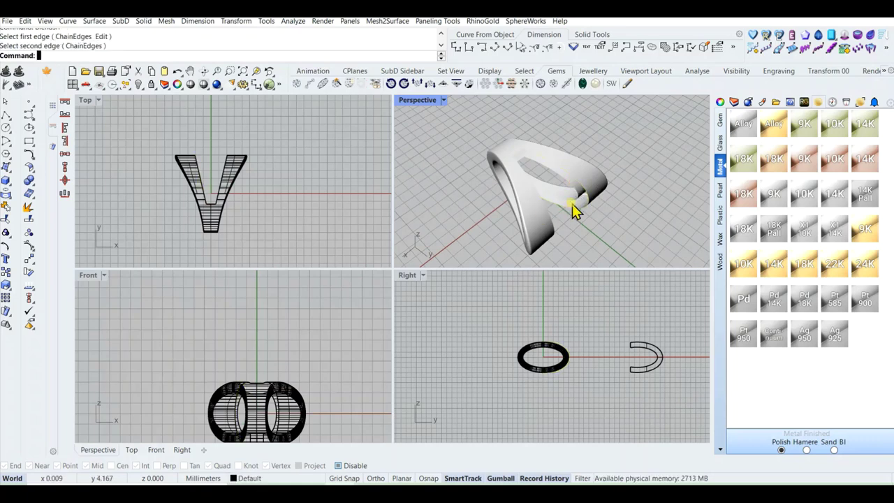
Step: Assign the opened bail to Layer 04 and clear the selection
{"action": "left_click", "coordinate": [576, 179]}
{"action": "left_click", "coordinate": [256, 480]}
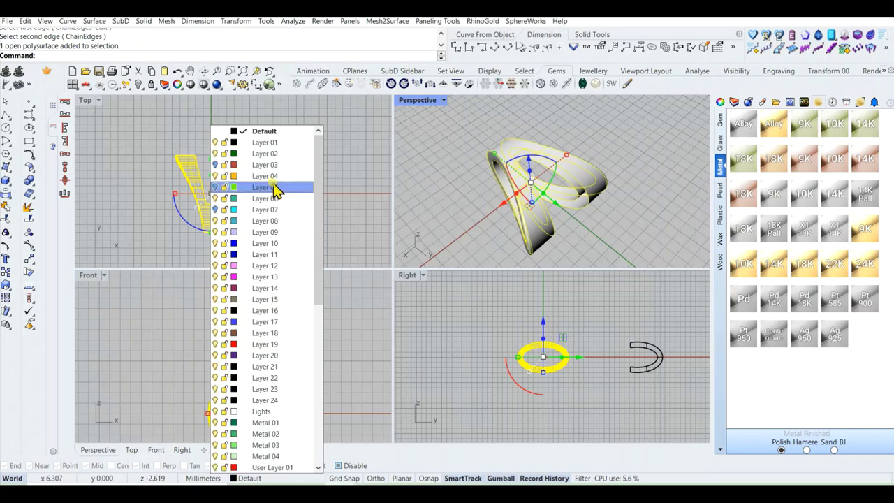
{"action": "left_click", "coordinate": [275, 188]}
{"action": "left_click", "coordinate": [543, 183]}
Step: Try to close the V-shaped cut with Blend Surface, chaining the bail's open edges around the opening
{"action": "right_click_drag", "start_coordinate": [543, 183], "coordinate": [515, 172]}
{"action": "double_click", "coordinate": [412, 100]}
{"action": "scroll", "coordinate": [439, 170], "scroll_direction": "down", "scroll_amount": 2}
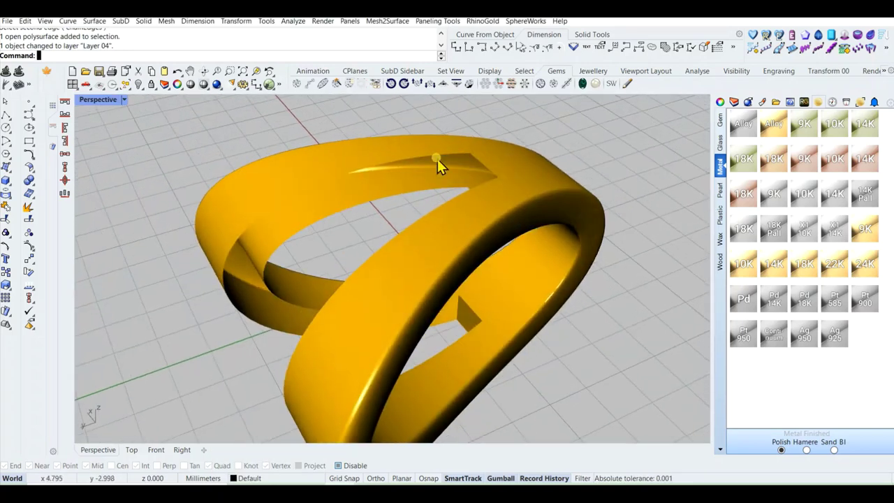
{"action": "key", "text": "Return"}
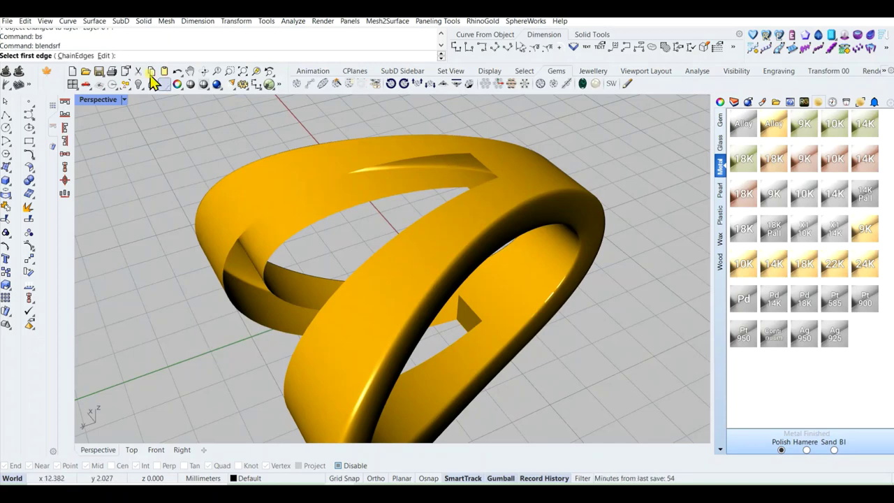
{"action": "left_click", "coordinate": [63, 57]}
{"action": "left_click", "coordinate": [465, 158]}
{"action": "right_click_drag", "start_coordinate": [465, 158], "coordinate": [417, 277]}
{"action": "scroll", "coordinate": [402, 287], "scroll_direction": "up", "scroll_amount": 3}
{"action": "left_click", "coordinate": [348, 318]}
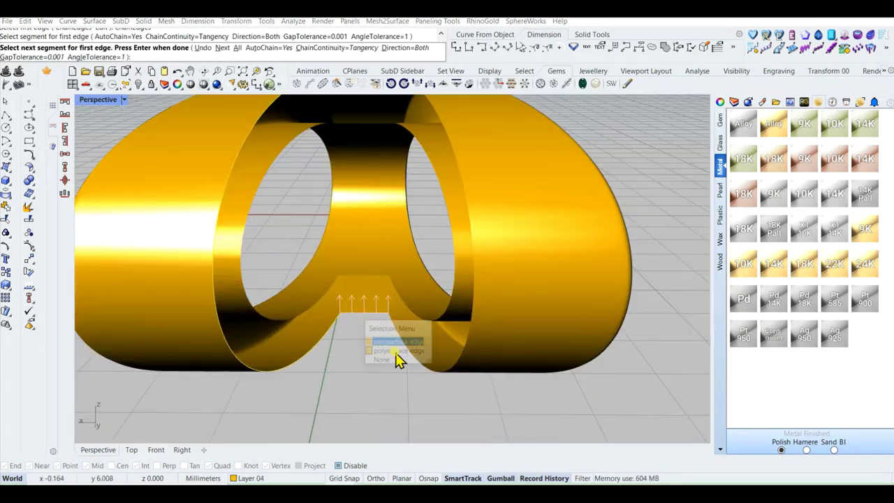
{"action": "right_click", "coordinate": [347, 319]}
{"action": "scroll", "coordinate": [353, 319], "scroll_direction": "up", "scroll_amount": 3}
{"action": "right_click", "coordinate": [353, 319]}
{"action": "scroll", "coordinate": [353, 318], "scroll_direction": "down", "scroll_amount": 2}
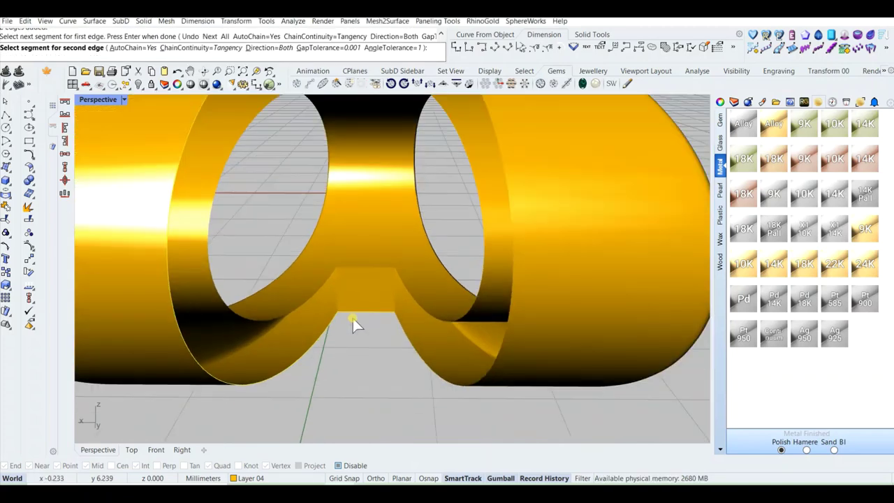
{"action": "right_click", "coordinate": [352, 318]}
{"action": "type", "text": "bs"}
{"action": "key", "text": "Return"}
{"action": "left_click", "coordinate": [265, 269]}
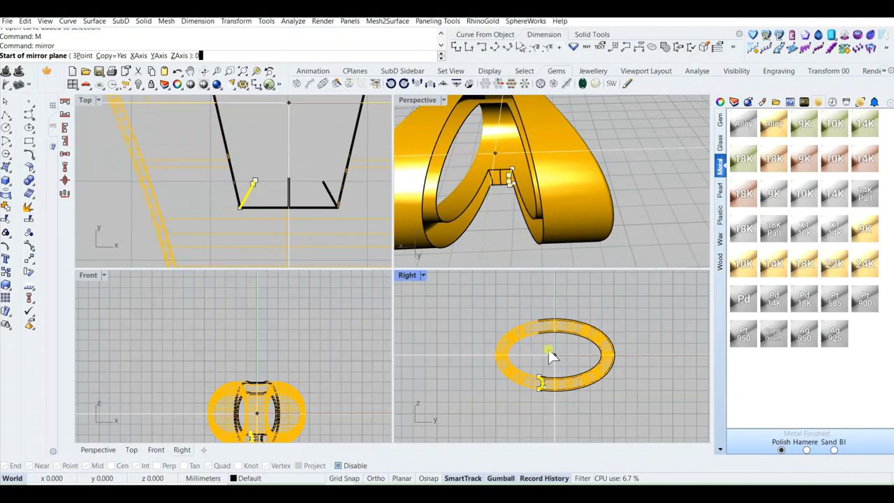
Step: Mirror the short profile curve at the lower corner of the V-shaped opening across the horizontal plane through the origin in the Right view
{"action": "type", "text": "0"}
{"action": "key", "text": "Return"}
{"action": "left_click", "coordinate": [635, 342]}
{"action": "right_click_drag", "start_coordinate": [545, 220], "coordinate": [489, 152]}
{"action": "scroll", "coordinate": [483, 149], "scroll_direction": "up", "scroll_amount": 5}
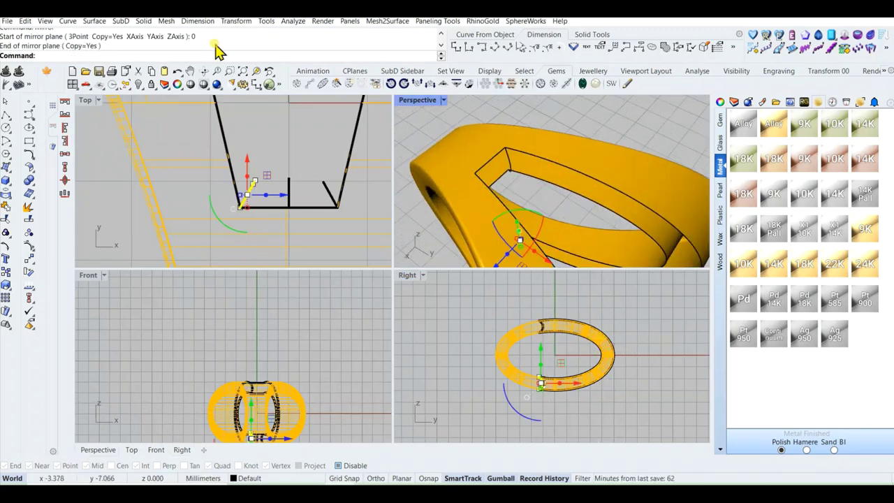
{"action": "left_click", "coordinate": [96, 21]}
{"action": "left_click", "coordinate": [108, 65]}
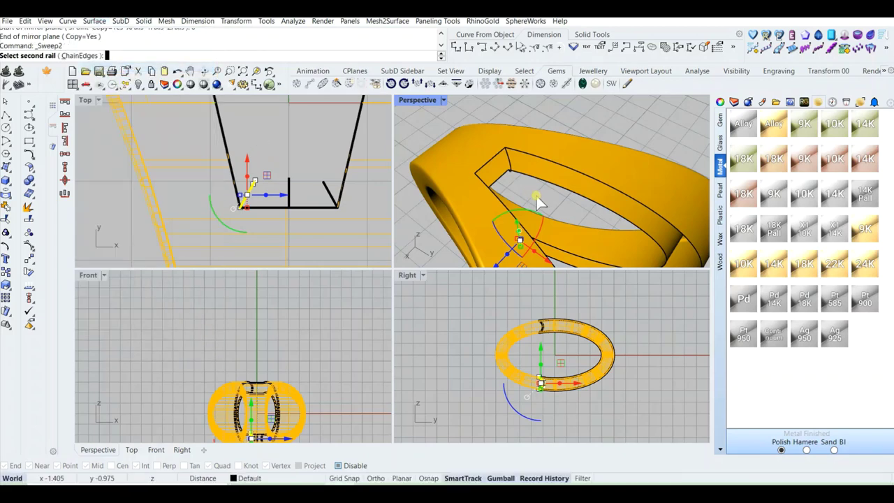
{"action": "left_click", "coordinate": [519, 154]}
{"action": "right_click", "coordinate": [522, 177]}
{"action": "left_click", "coordinate": [517, 172]}
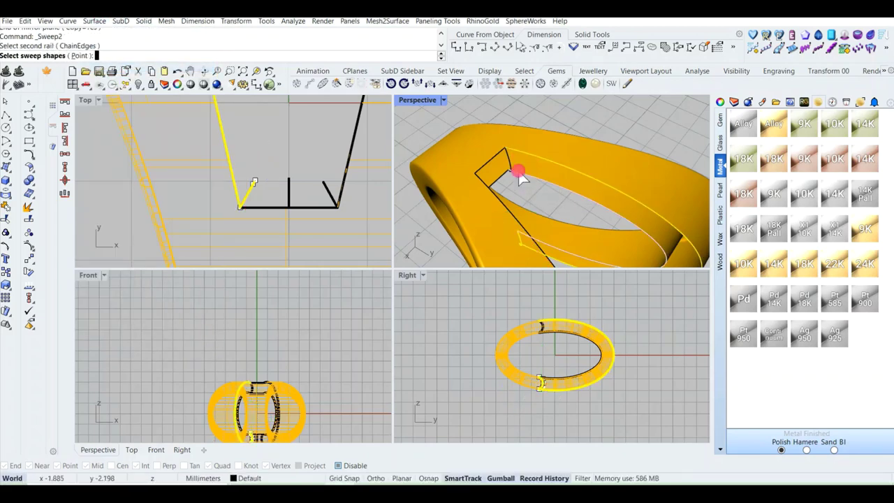
{"action": "right_click", "coordinate": [518, 172]}
{"action": "left_click", "coordinate": [510, 161]}
{"action": "scroll", "coordinate": [512, 165], "scroll_direction": "down", "scroll_amount": 3}
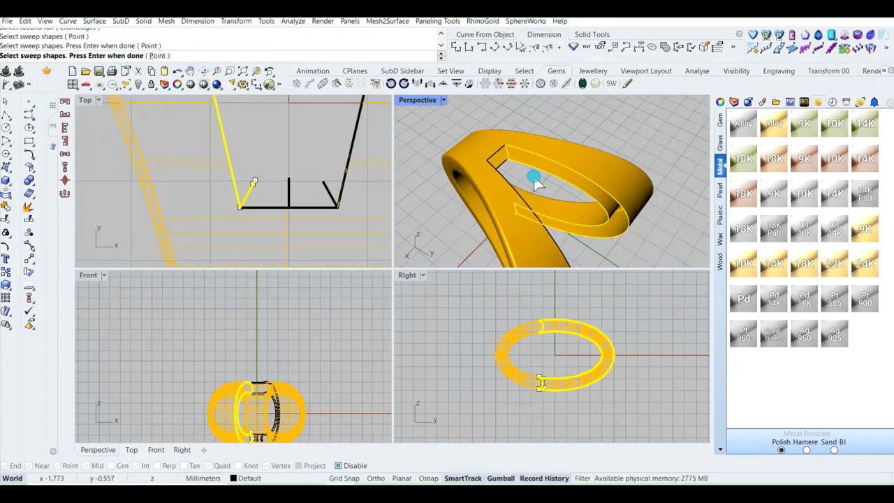
{"action": "right_click_drag", "start_coordinate": [534, 178], "coordinate": [495, 180]}
{"action": "scroll", "coordinate": [519, 180], "scroll_direction": "up", "scroll_amount": 4}
{"action": "scroll", "coordinate": [525, 199], "scroll_direction": "up", "scroll_amount": 5}
{"action": "scroll", "coordinate": [523, 217], "scroll_direction": "down", "scroll_amount": 4}
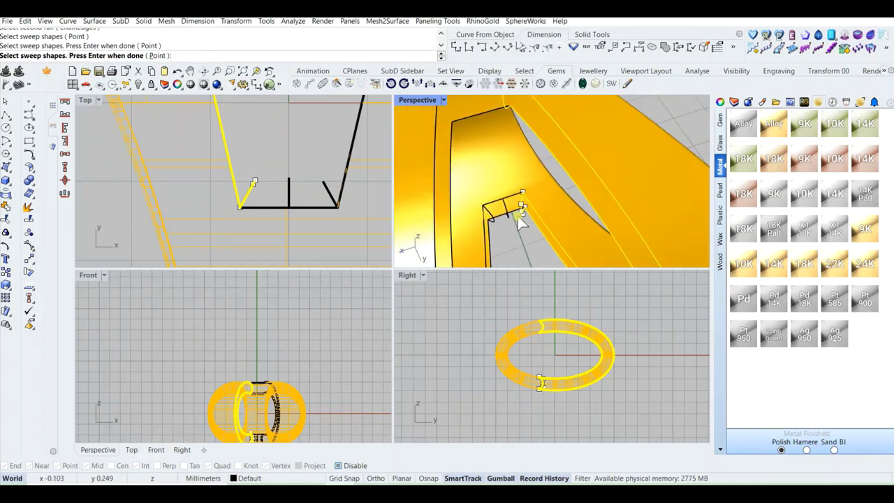
{"action": "key", "text": "Escape"}
Step: Create a Sweep 2 Rails surface along one arm's outer and inner cut curves, using the two mirrored short profile curves as cross sections
{"action": "left_click", "coordinate": [543, 236]}
{"action": "left_click", "coordinate": [530, 245]}
{"action": "right_click", "coordinate": [533, 229]}
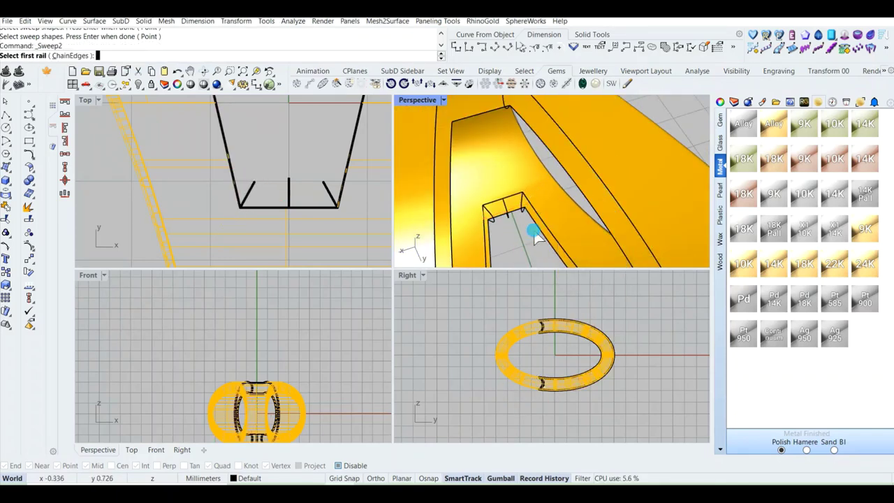
{"action": "left_click", "coordinate": [534, 220]}
{"action": "left_click", "coordinate": [533, 213]}
{"action": "left_click", "coordinate": [532, 211]}
{"action": "left_click", "coordinate": [521, 204]}
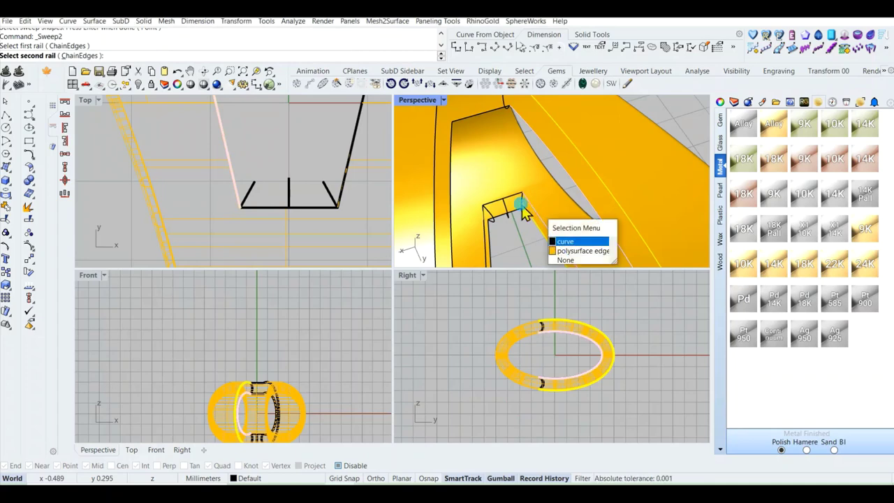
{"action": "left_click", "coordinate": [521, 204]}
{"action": "scroll", "coordinate": [521, 202], "scroll_direction": "down", "scroll_amount": 6}
{"action": "scroll", "coordinate": [518, 166], "scroll_direction": "up", "scroll_amount": 5}
{"action": "left_click", "coordinate": [519, 166]}
{"action": "right_click", "coordinate": [518, 166]}
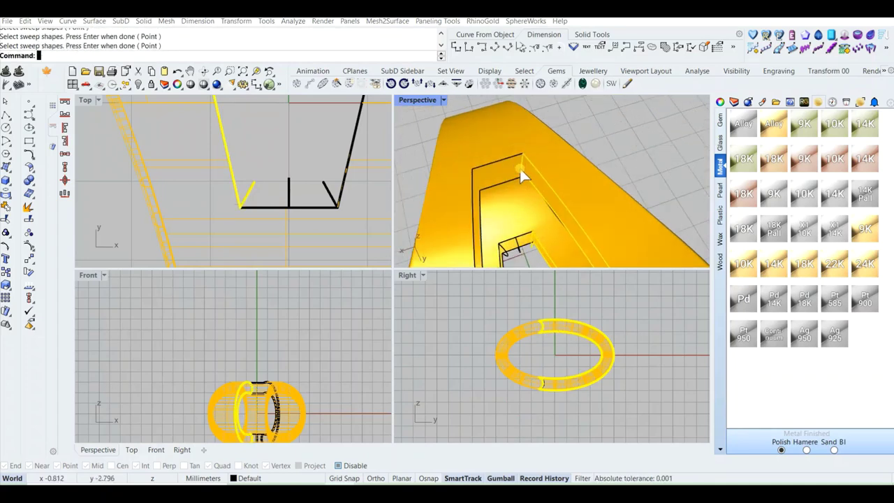
{"action": "scroll", "coordinate": [487, 133], "scroll_direction": "down", "scroll_amount": 1}
{"action": "right_click_drag", "start_coordinate": [487, 134], "coordinate": [558, 180]}
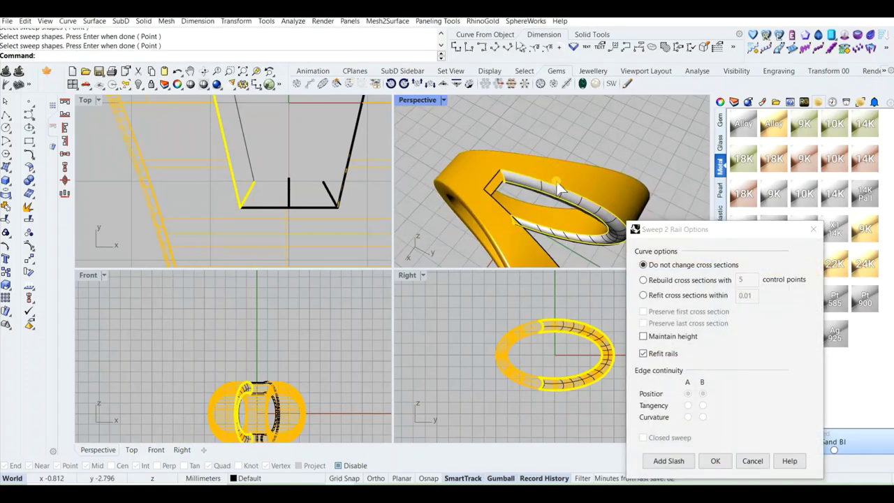
{"action": "scroll", "coordinate": [537, 190], "scroll_direction": "up", "scroll_amount": 6}
{"action": "right_click", "coordinate": [535, 194]}
Step: Mirror the swept arm surface across the Y axis from the origin in the Top view and clear the selection
{"action": "scroll", "coordinate": [501, 179], "scroll_direction": "down", "scroll_amount": 5}
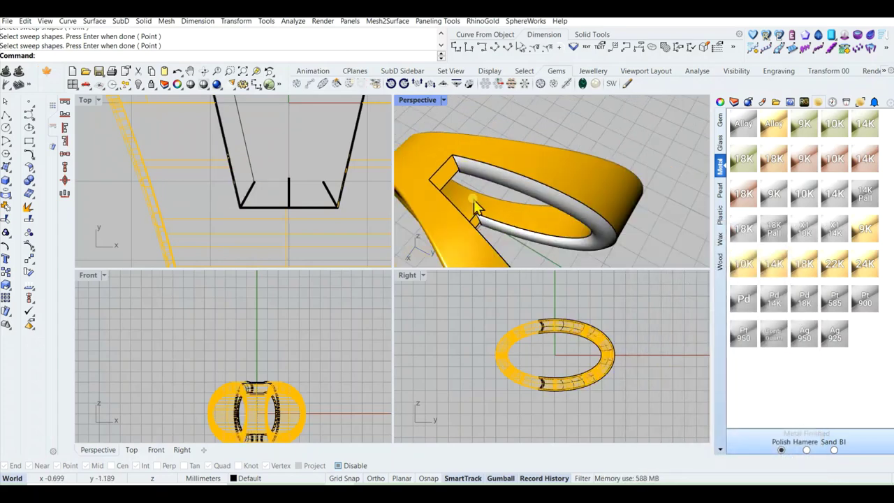
{"action": "right_click_drag", "start_coordinate": [475, 204], "coordinate": [437, 200]}
{"action": "scroll", "coordinate": [503, 200], "scroll_direction": "up", "scroll_amount": 4}
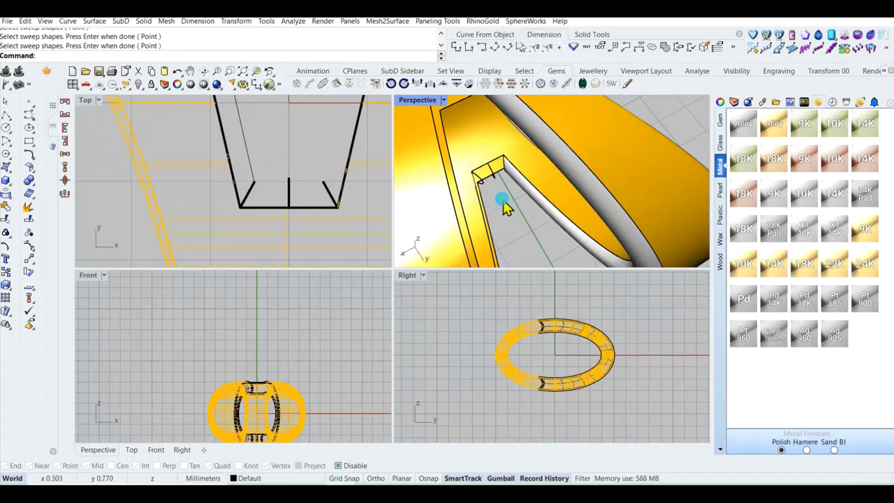
{"action": "right_click_drag", "start_coordinate": [502, 200], "coordinate": [528, 178]}
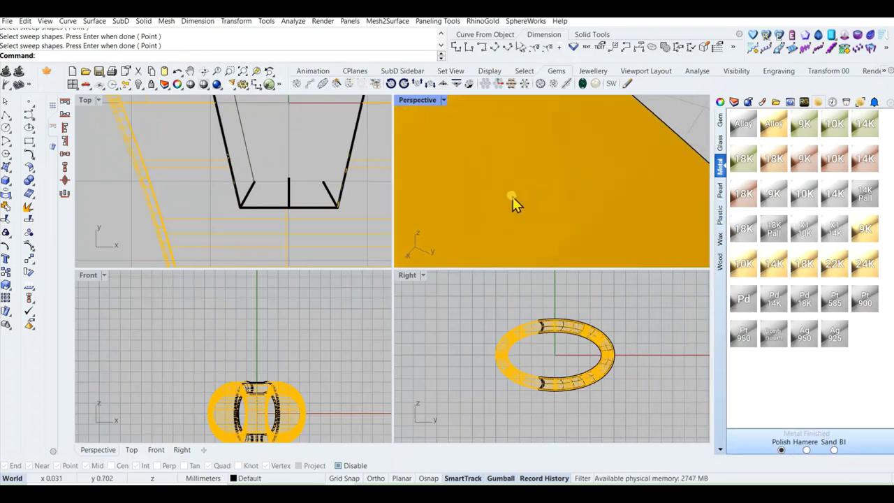
{"action": "scroll", "coordinate": [510, 198], "scroll_direction": "down", "scroll_amount": 5}
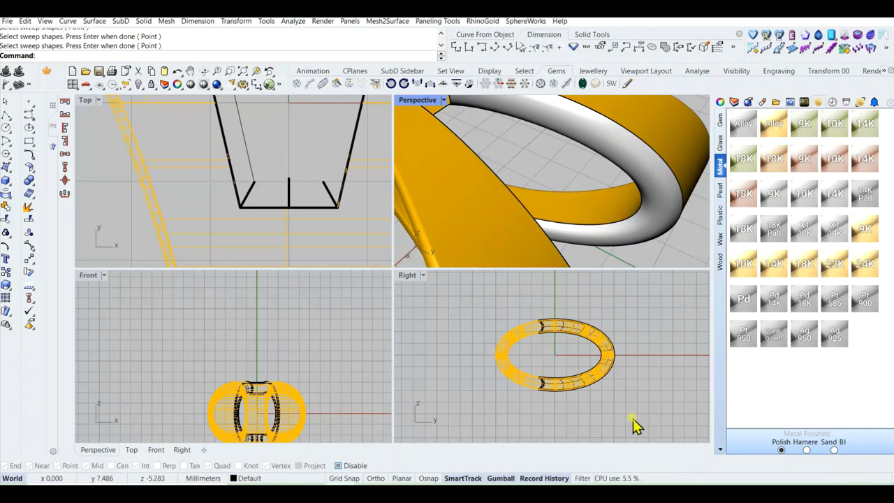
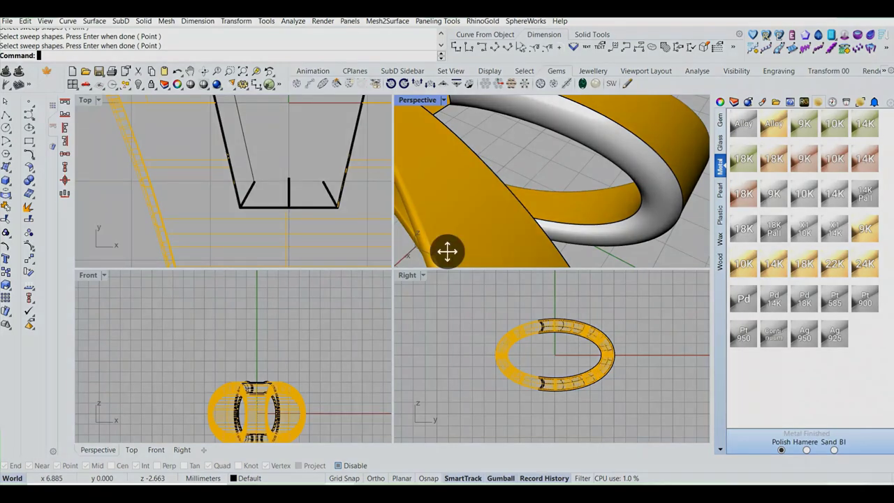
{"action": "scroll", "coordinate": [522, 235], "scroll_direction": "down", "scroll_amount": 4}
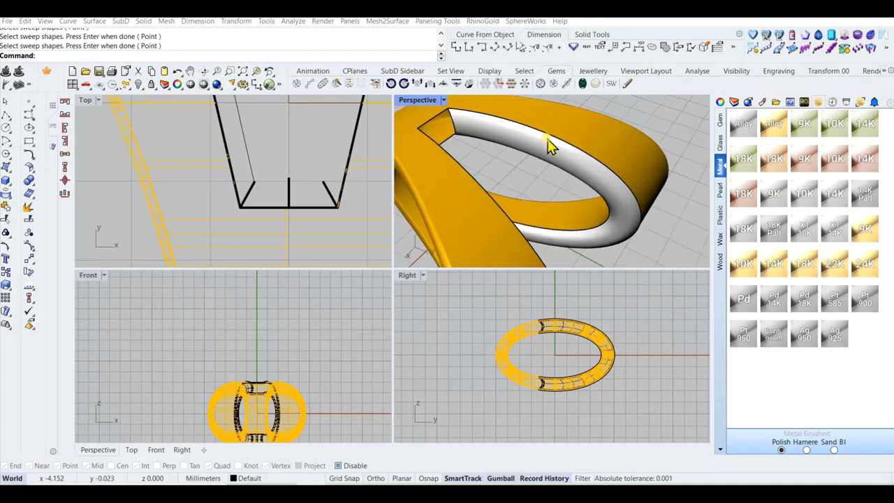
{"action": "left_click", "coordinate": [541, 160]}
{"action": "scroll", "coordinate": [264, 199], "scroll_direction": "down", "scroll_amount": 4}
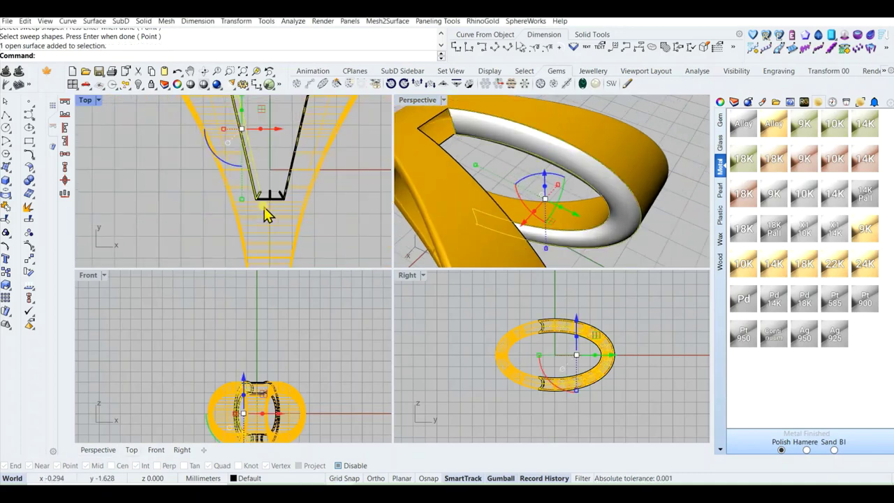
{"action": "type", "text": "mirror"}
{"action": "key", "text": "Return"}
{"action": "type", "text": "0"}
{"action": "key", "text": "Return"}
{"action": "left_click", "coordinate": [278, 196]}
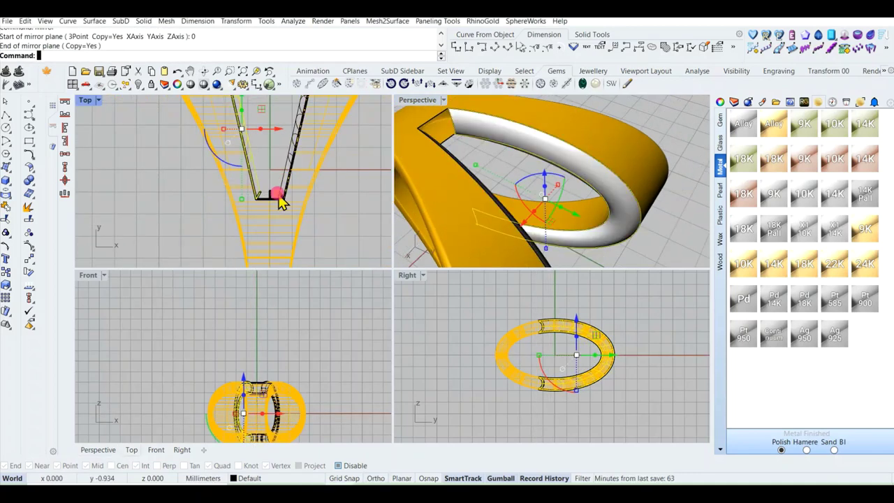
{"action": "left_click", "coordinate": [377, 252]}
Step: Examine the two swept arm surfaces and the open base of the V-shaped cut in the Perspective and Top views
{"action": "right_click_drag", "start_coordinate": [571, 212], "coordinate": [481, 198]}
{"action": "scroll", "coordinate": [503, 131], "scroll_direction": "down", "scroll_amount": 5}
{"action": "right_click_drag", "start_coordinate": [504, 137], "coordinate": [480, 193]}
{"action": "scroll", "coordinate": [497, 139], "scroll_direction": "up", "scroll_amount": 6}
{"action": "scroll", "coordinate": [493, 168], "scroll_direction": "down", "scroll_amount": 3}
{"action": "scroll", "coordinate": [495, 152], "scroll_direction": "up", "scroll_amount": 10}
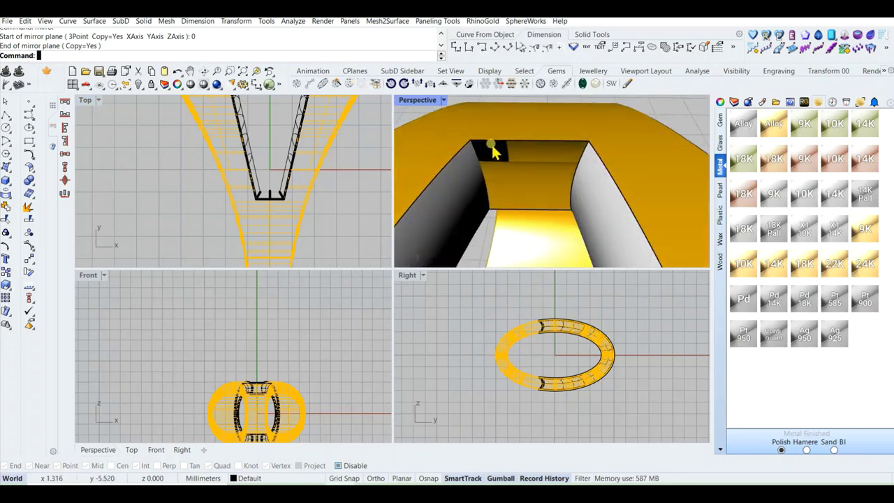
{"action": "right_click_drag", "start_coordinate": [496, 150], "coordinate": [488, 176]}
{"action": "right_click_drag", "start_coordinate": [257, 199], "coordinate": [259, 205]}
{"action": "scroll", "coordinate": [252, 210], "scroll_direction": "up", "scroll_amount": 5}
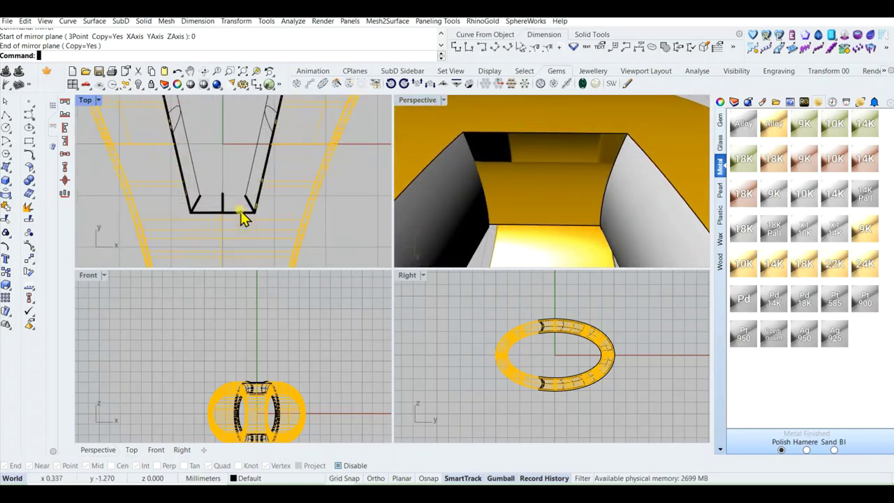
{"action": "scroll", "coordinate": [501, 192], "scroll_direction": "down", "scroll_amount": 3}
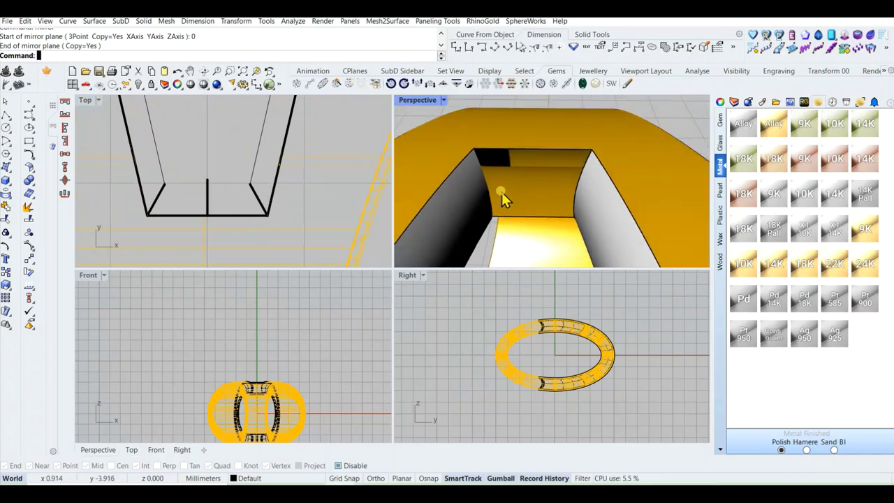
Step: Create a Sweep 2 Rails surface across the upper base of the V-shaped cut, using the arm surfaces' end profiles as cross sections
{"action": "double_click", "coordinate": [407, 102]}
{"action": "right_click_drag", "start_coordinate": [471, 123], "coordinate": [183, 166]}
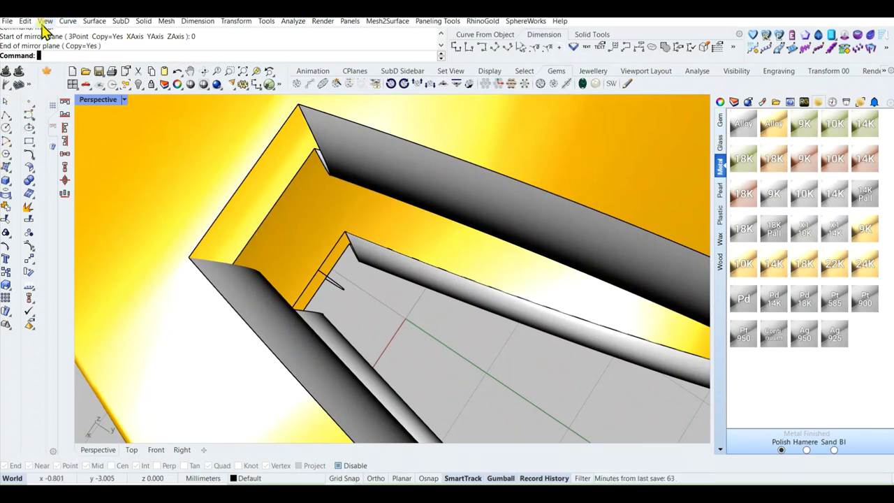
{"action": "left_click", "coordinate": [94, 21]}
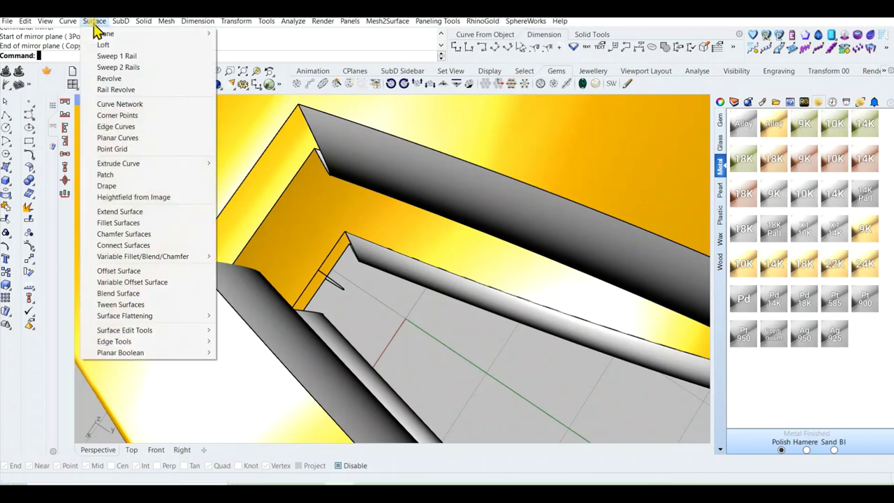
{"action": "left_click", "coordinate": [115, 56]}
{"action": "left_click", "coordinate": [281, 130]}
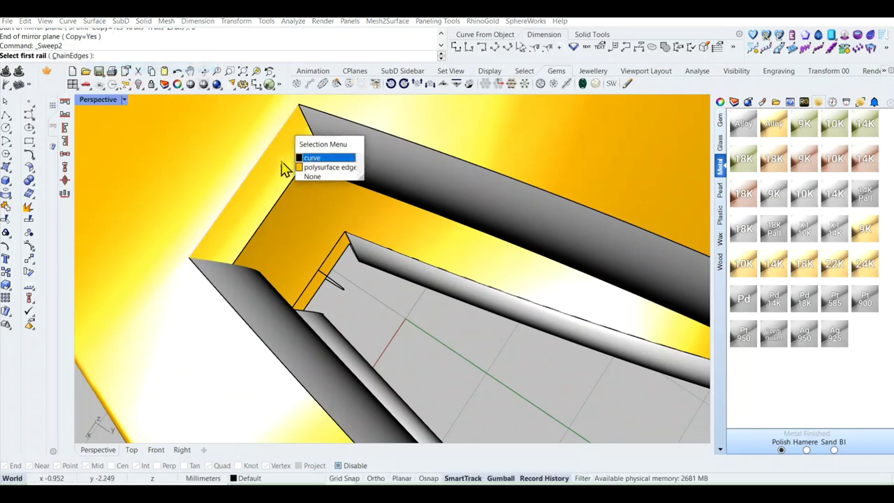
{"action": "left_click", "coordinate": [298, 159]}
{"action": "left_click", "coordinate": [294, 183]}
{"action": "right_click", "coordinate": [295, 183]}
{"action": "left_click", "coordinate": [322, 152]}
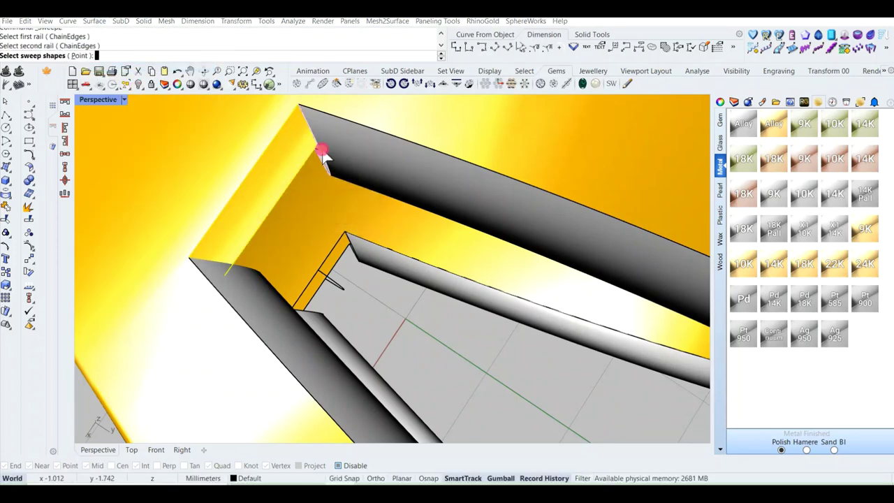
{"action": "right_click", "coordinate": [321, 152]}
{"action": "left_click", "coordinate": [257, 274]}
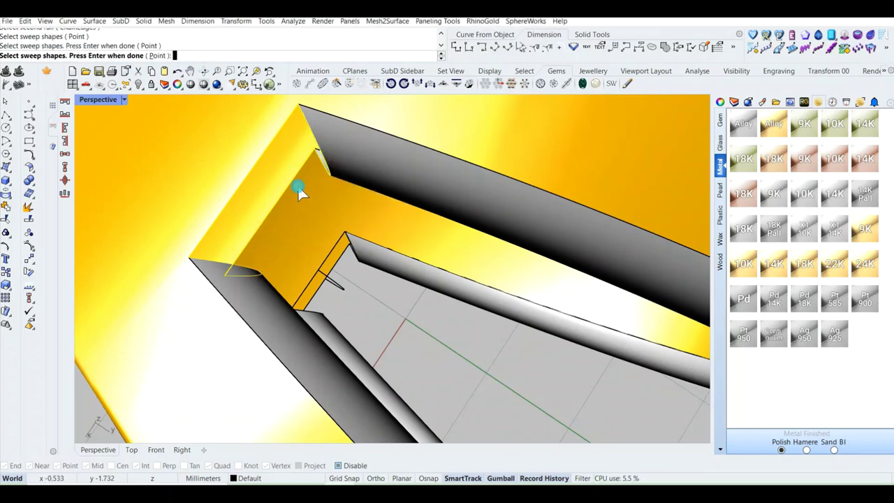
{"action": "key", "text": "Return"}
{"action": "key", "text": "Return"}
Step: Create a Sweep 2 Rails surface across the opposite, lower base of the V-shaped cut, using its two end profile curves as cross sections
{"action": "right_click_drag", "start_coordinate": [295, 191], "coordinate": [326, 165]}
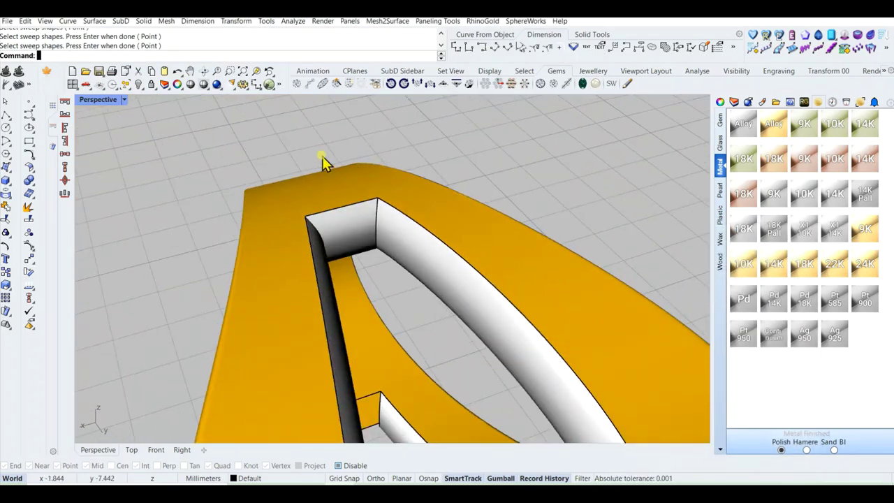
{"action": "scroll", "coordinate": [327, 175], "scroll_direction": "down", "scroll_amount": 8}
{"action": "right_click_drag", "start_coordinate": [345, 287], "coordinate": [344, 214]}
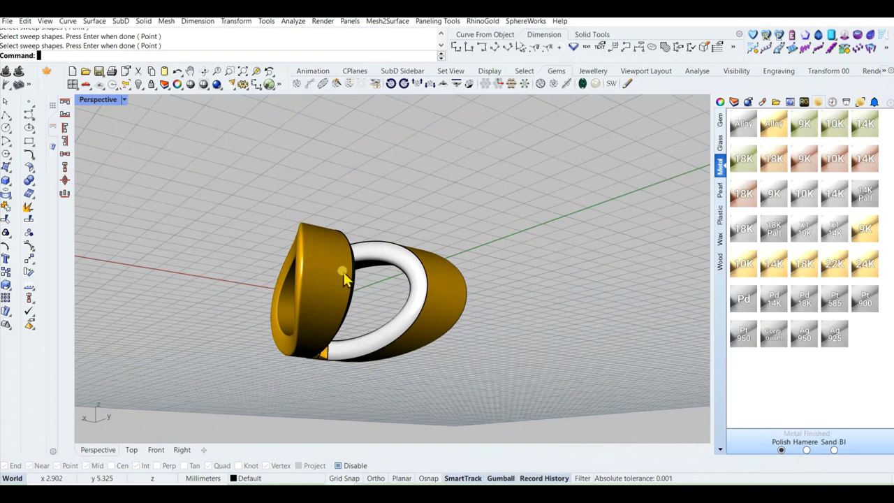
{"action": "right_click_drag", "start_coordinate": [359, 293], "coordinate": [287, 316]}
{"action": "scroll", "coordinate": [387, 331], "scroll_direction": "up", "scroll_amount": 8}
{"action": "right_click_drag", "start_coordinate": [387, 332], "coordinate": [331, 261]}
{"action": "right_click", "coordinate": [331, 259]}
{"action": "scroll", "coordinate": [330, 225], "scroll_direction": "up", "scroll_amount": 2}
{"action": "left_click", "coordinate": [337, 213]}
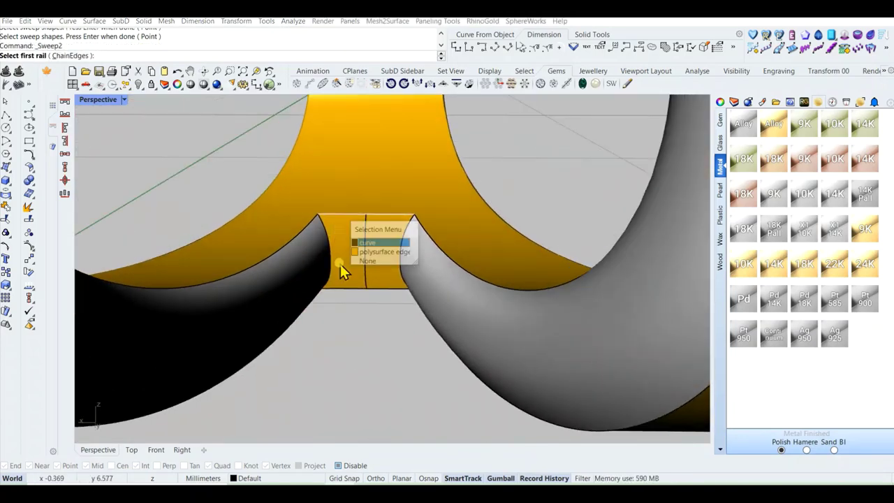
{"action": "right_click", "coordinate": [338, 291]}
{"action": "left_click", "coordinate": [338, 290]}
{"action": "right_click", "coordinate": [338, 291]}
{"action": "scroll", "coordinate": [329, 244], "scroll_direction": "up", "scroll_amount": 1}
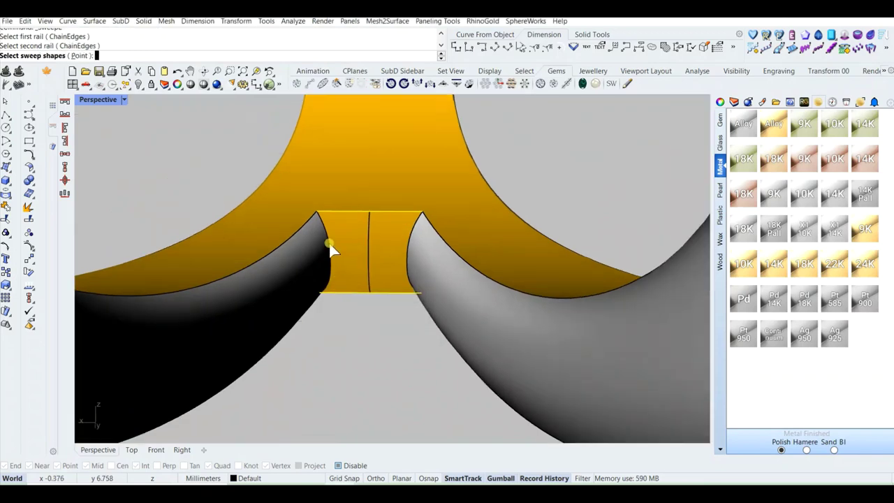
{"action": "scroll", "coordinate": [332, 250], "scroll_direction": "up", "scroll_amount": 1}
{"action": "left_click", "coordinate": [328, 245]}
{"action": "left_click", "coordinate": [384, 265]}
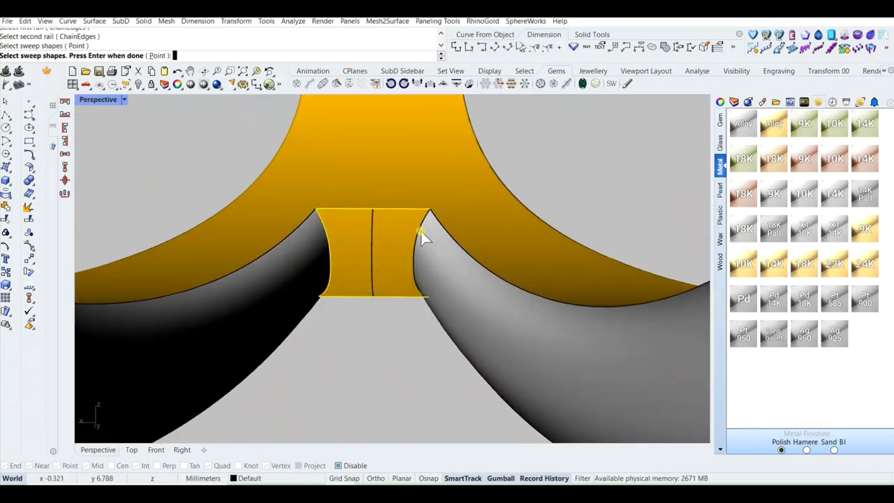
{"action": "left_click", "coordinate": [421, 233]}
{"action": "left_click", "coordinate": [454, 259]}
{"action": "key", "text": "Return"}
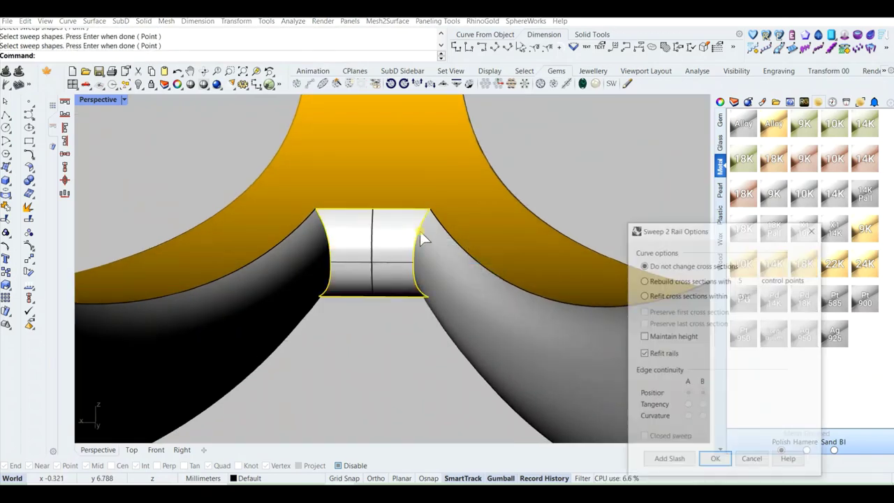
{"action": "key", "text": "Return"}
{"action": "scroll", "coordinate": [368, 289], "scroll_direction": "down", "scroll_amount": 6}
{"action": "right_click_drag", "start_coordinate": [365, 282], "coordinate": [398, 233]}
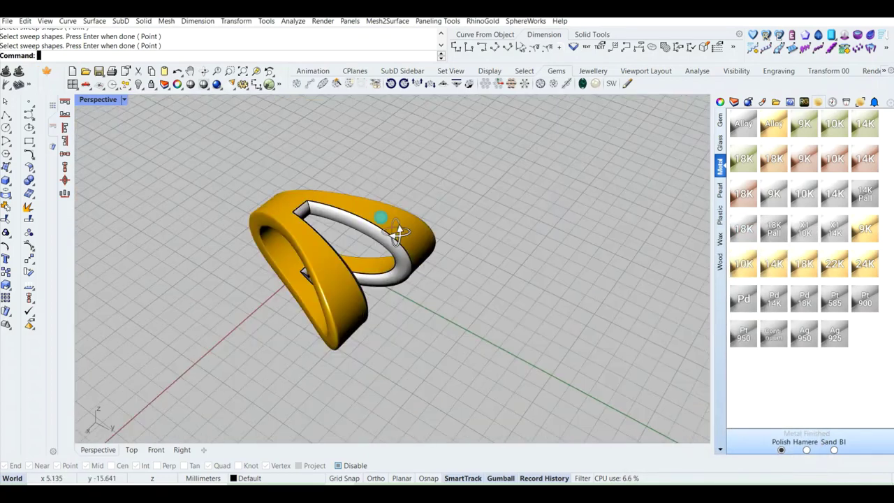
{"action": "scroll", "coordinate": [391, 238], "scroll_direction": "up", "scroll_amount": 8}
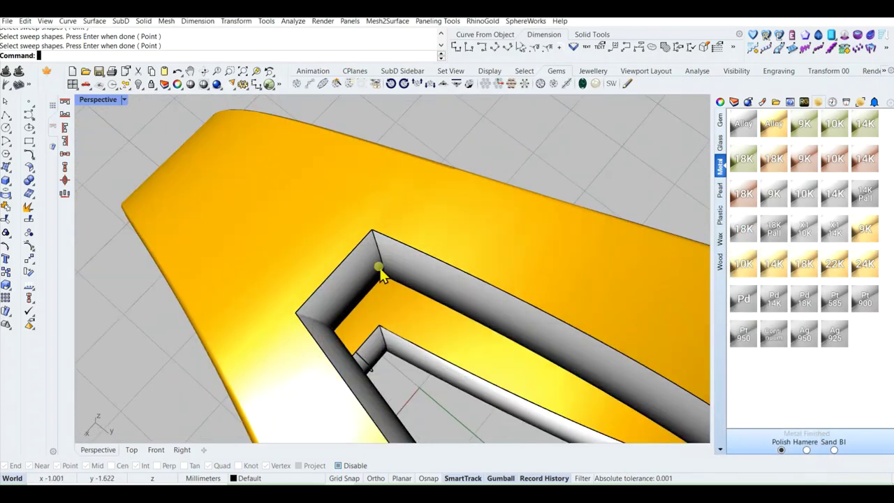
{"action": "right_click_drag", "start_coordinate": [380, 273], "coordinate": [359, 206]}
{"action": "left_click", "coordinate": [389, 227]}
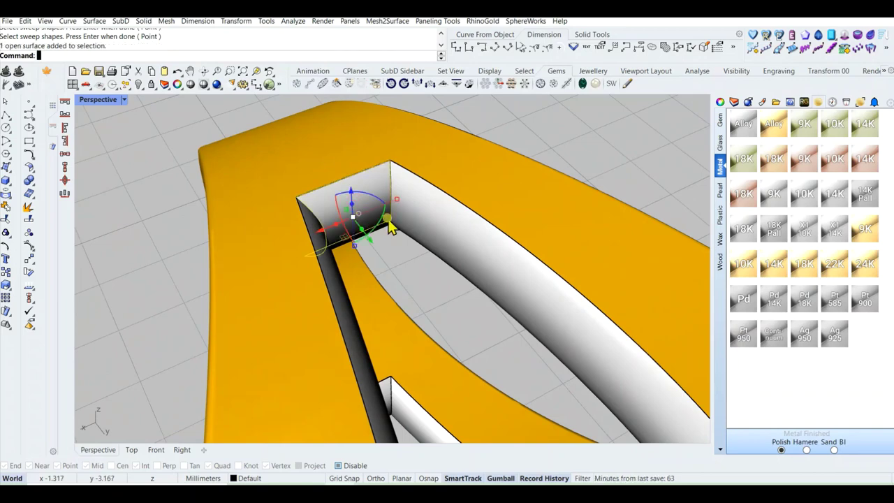
{"action": "left_click", "coordinate": [446, 222]}
{"action": "left_click", "coordinate": [322, 282], "text": "shift"}
{"action": "left_click", "coordinate": [332, 268], "text": "shift"}
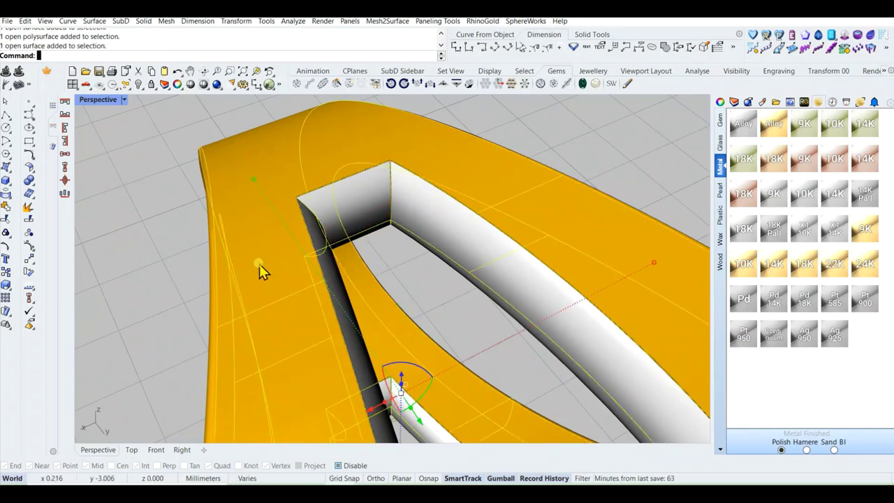
{"action": "left_click", "coordinate": [107, 236]}
Step: Select the two swept arm surfaces and the two swept base surfaces of the cut, leaving out the bail body, and join them
{"action": "right_click_drag", "start_coordinate": [415, 213], "coordinate": [333, 188]}
{"action": "left_click", "coordinate": [333, 187]}
{"action": "left_click", "coordinate": [280, 223], "text": "shift"}
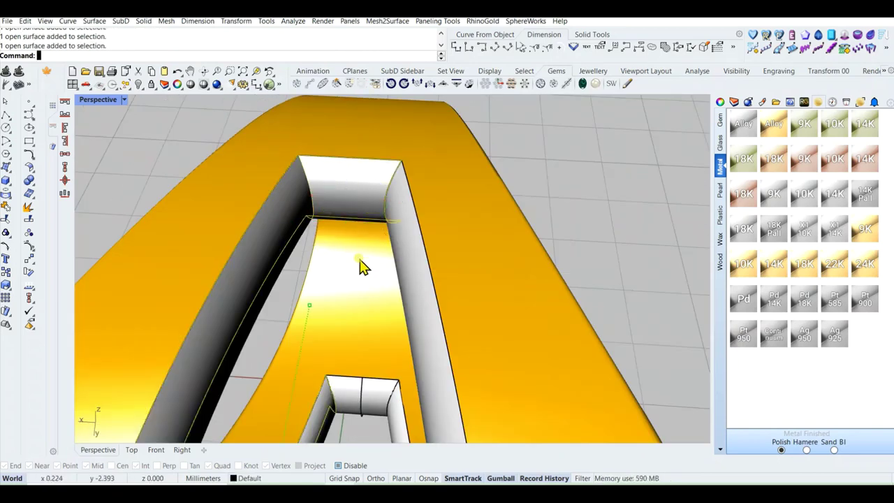
{"action": "right_click_drag", "start_coordinate": [359, 258], "coordinate": [449, 247]}
{"action": "left_click", "coordinate": [462, 232], "text": "shift"}
{"action": "scroll", "coordinate": [445, 207], "scroll_direction": "down", "scroll_amount": 5}
{"action": "scroll", "coordinate": [400, 338], "scroll_direction": "up", "scroll_amount": 7}
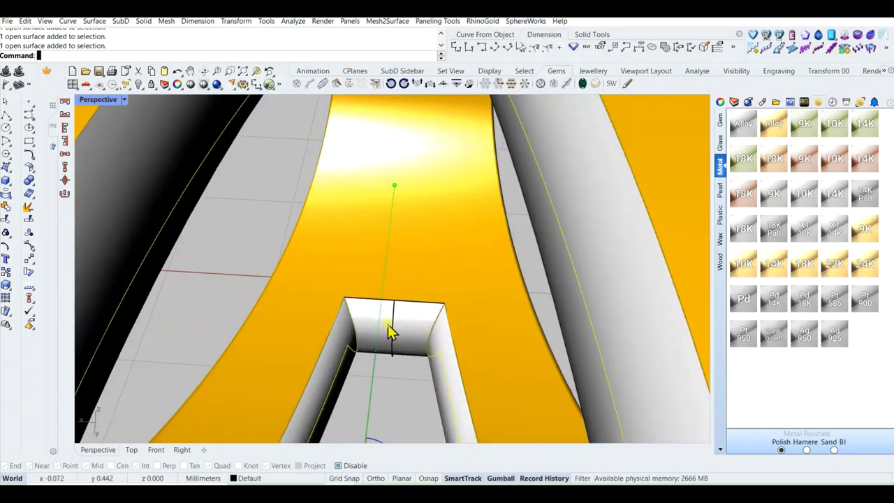
{"action": "left_click", "coordinate": [417, 322], "text": "shift"}
{"action": "left_click", "coordinate": [420, 359], "text": "shift"}
{"action": "scroll", "coordinate": [414, 262], "scroll_direction": "down", "scroll_amount": 6}
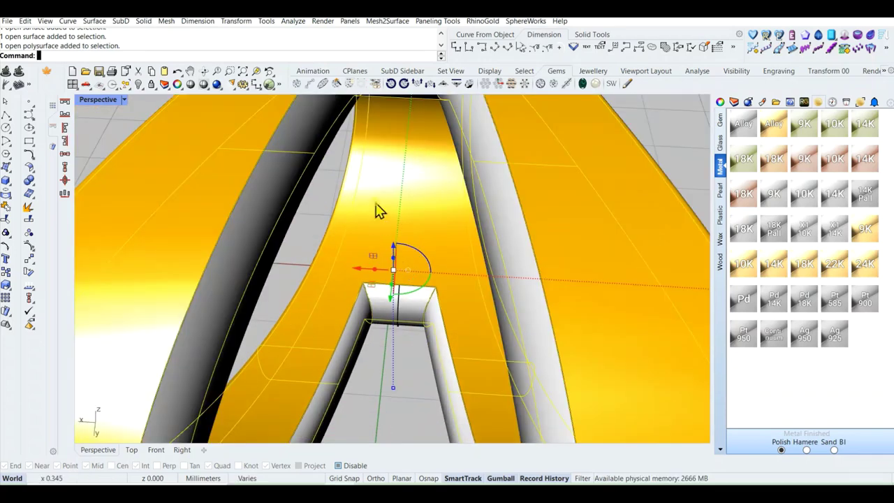
{"action": "left_click", "coordinate": [375, 203], "text": "ctrl"}
{"action": "scroll", "coordinate": [363, 338], "scroll_direction": "up", "scroll_amount": 8}
{"action": "left_click", "coordinate": [355, 298], "text": "shift"}
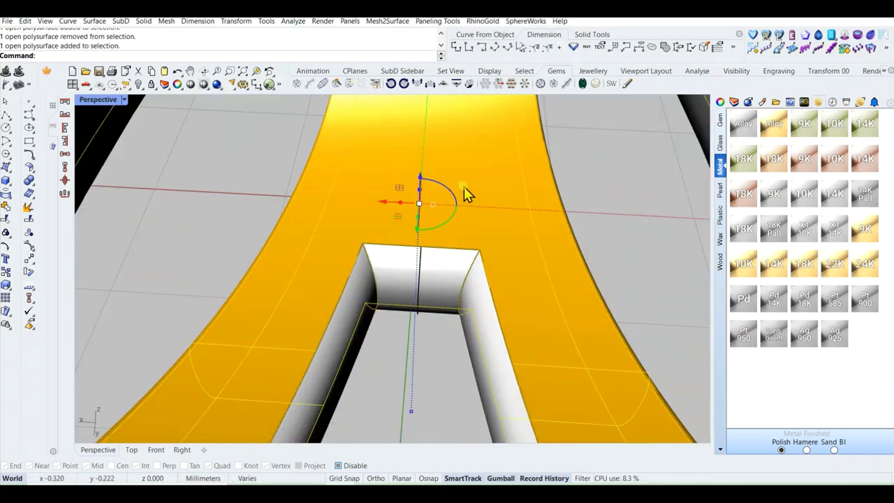
{"action": "left_click", "coordinate": [466, 194], "text": "ctrl"}
{"action": "right_click_drag", "start_coordinate": [467, 194], "coordinate": [404, 260]}
{"action": "left_click", "coordinate": [9, 208]}
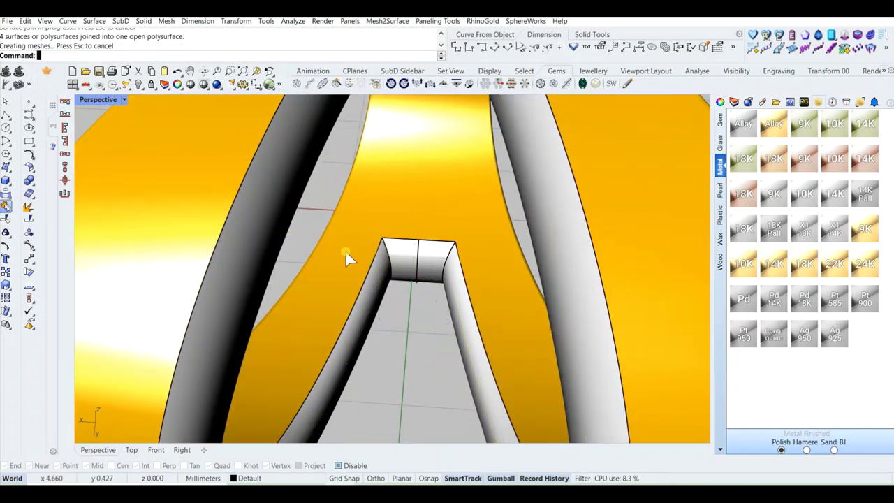
Step: Join the bail body with the joined cut surfaces into one solid and clear the selection
{"action": "scroll", "coordinate": [366, 272], "scroll_direction": "down", "scroll_amount": 5}
{"action": "left_click", "coordinate": [289, 236], "text": "shift"}
{"action": "right_click", "coordinate": [289, 235]}
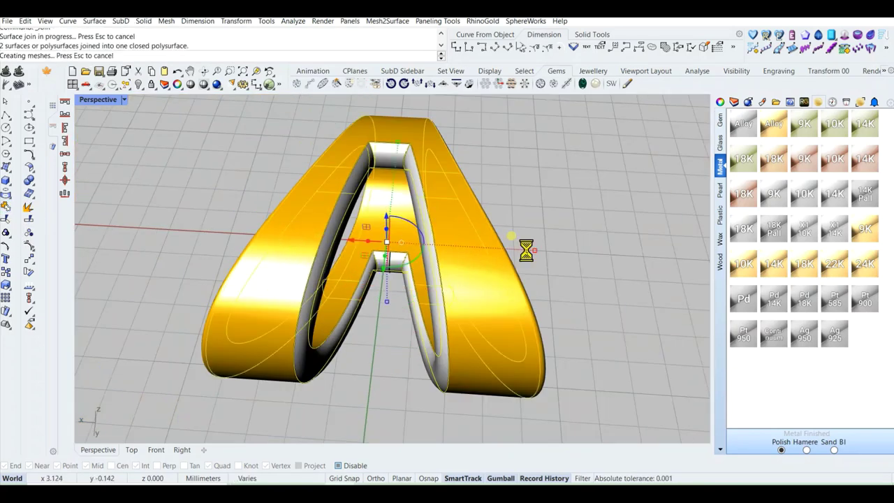
{"action": "left_click", "coordinate": [634, 244]}
{"action": "right_click_drag", "start_coordinate": [637, 251], "coordinate": [368, 240]}
{"action": "scroll", "coordinate": [339, 200], "scroll_direction": "up", "scroll_amount": 5}
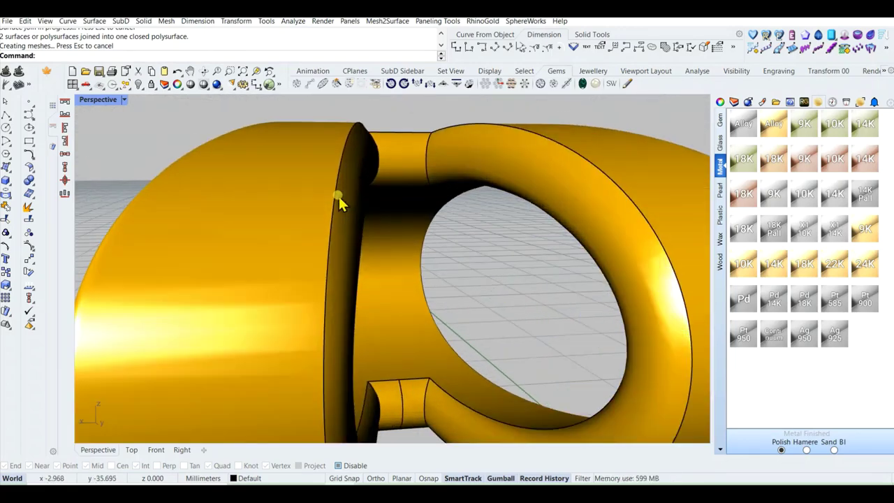
{"action": "scroll", "coordinate": [339, 199], "scroll_direction": "down", "scroll_amount": 5}
Step: Select all curves with SelCrv, group them and hide the group
{"action": "type", "text": "lcrv"}
{"action": "key", "text": "Return"}
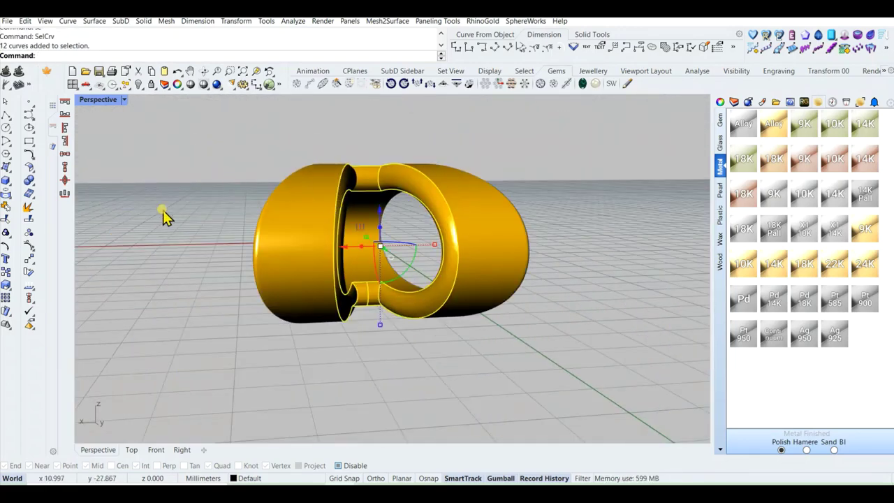
{"action": "left_click", "coordinate": [6, 232]}
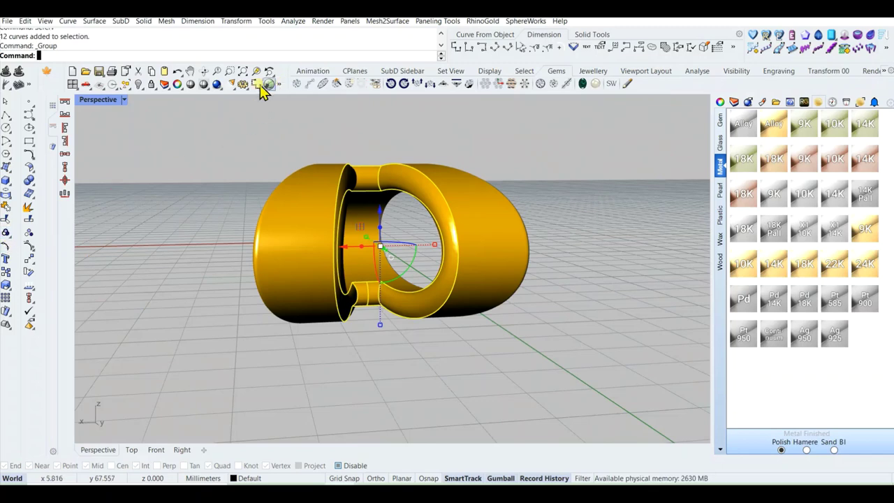
{"action": "left_click", "coordinate": [139, 84]}
{"action": "right_click_drag", "start_coordinate": [235, 224], "coordinate": [431, 283]}
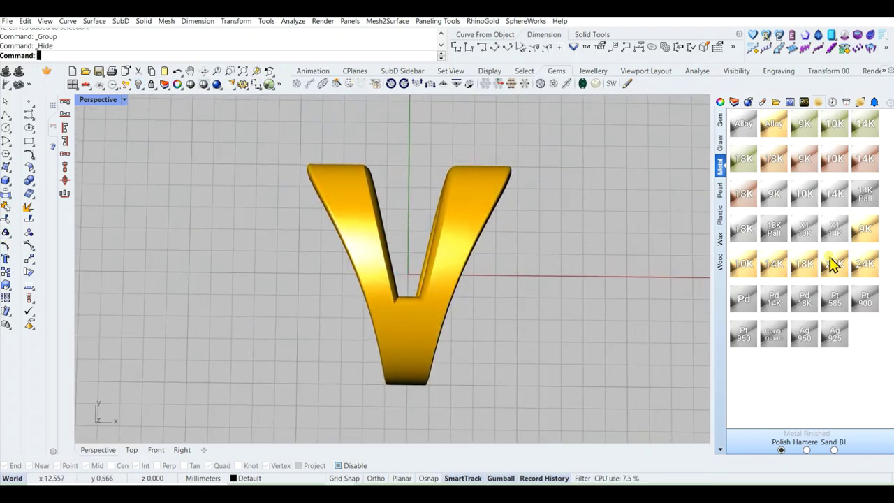
Step: Assign the Pt 900 metal material to the V-split bail and set the Perspective view's display mode to Rendered
{"action": "left_click_drag", "start_coordinate": [833, 263], "coordinate": [440, 260]}
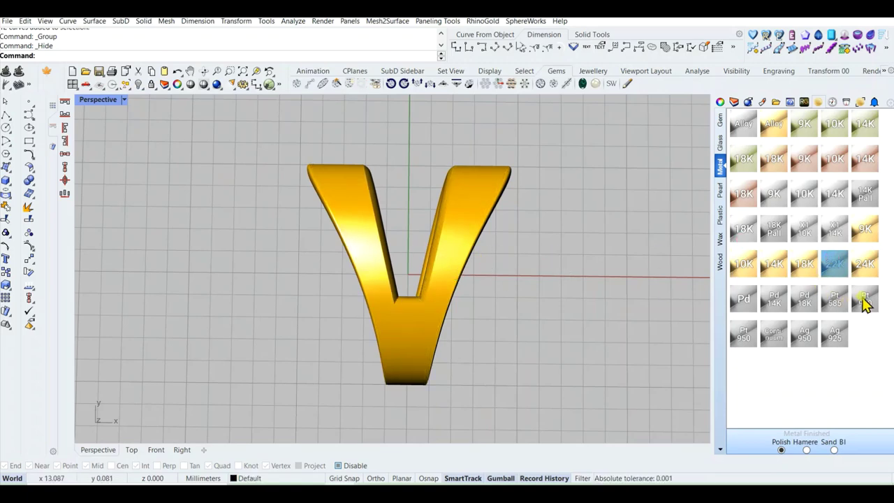
{"action": "left_click_drag", "start_coordinate": [865, 302], "coordinate": [382, 255]}
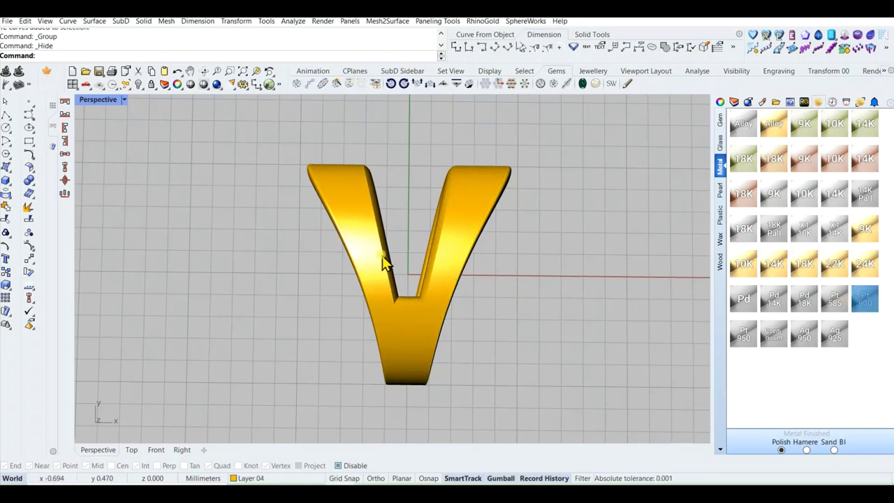
{"action": "left_click", "coordinate": [123, 100]}
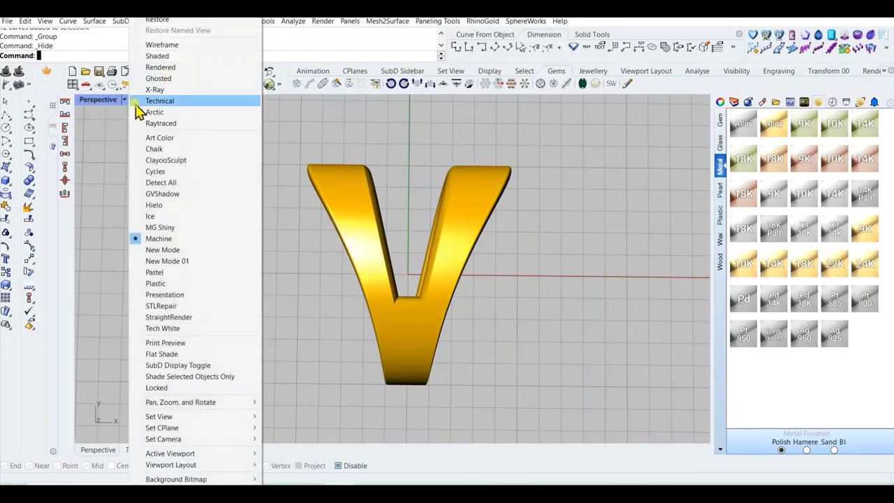
{"action": "left_click", "coordinate": [185, 67]}
{"action": "right_click_drag", "start_coordinate": [375, 279], "coordinate": [474, 247]}
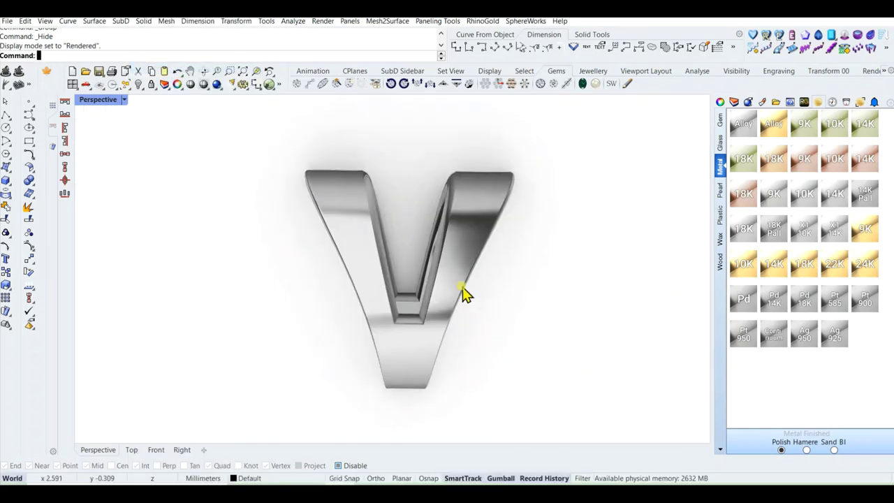
{"action": "right_click_drag", "start_coordinate": [465, 295], "coordinate": [464, 289]}
Step: Run the Check command on the V-split bail's polysurface and close the report
{"action": "left_click", "coordinate": [463, 290]}
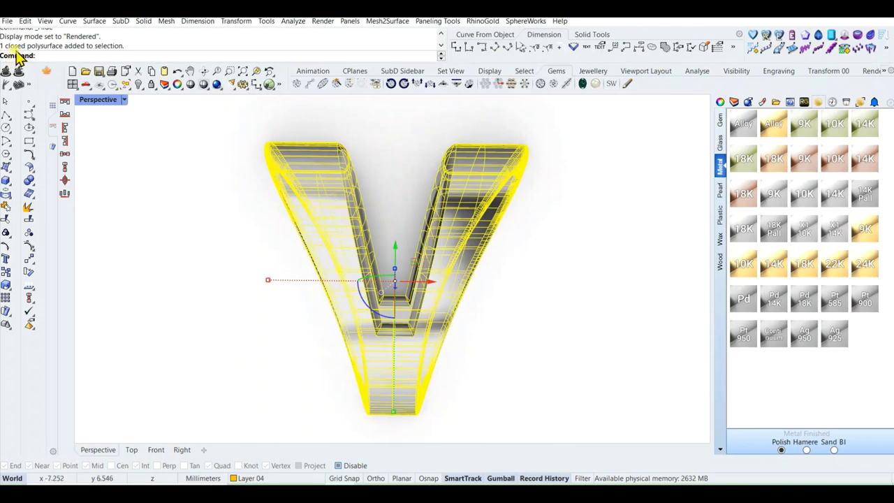
{"action": "left_click", "coordinate": [525, 309]}
{"action": "type", "text": "C"}
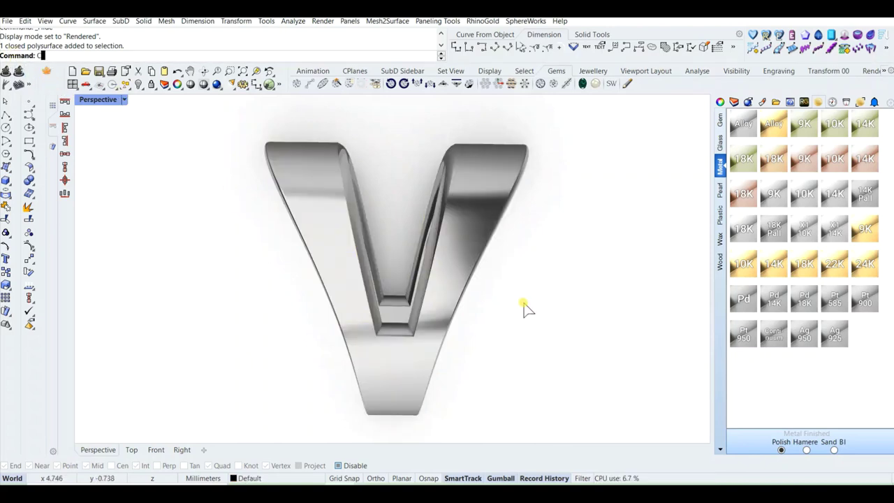
{"action": "type", "text": "heck"}
{"action": "key", "text": "Return"}
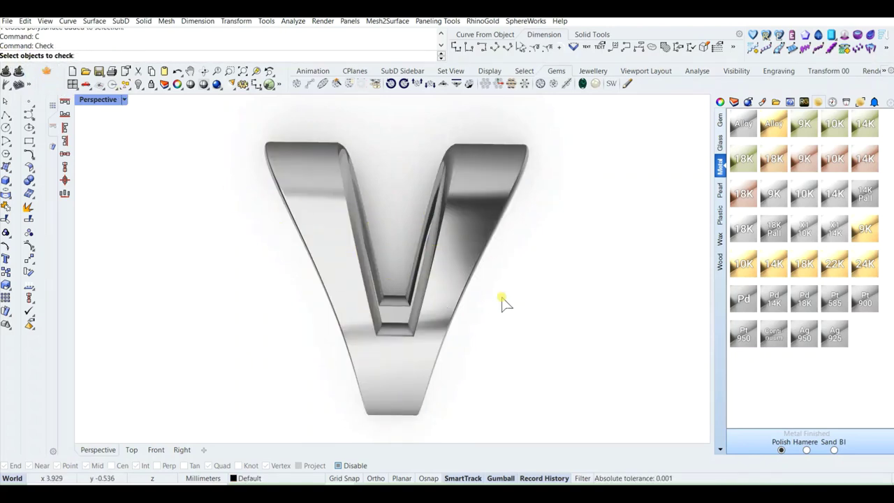
{"action": "left_click", "coordinate": [464, 262]}
{"action": "key", "text": "Return"}
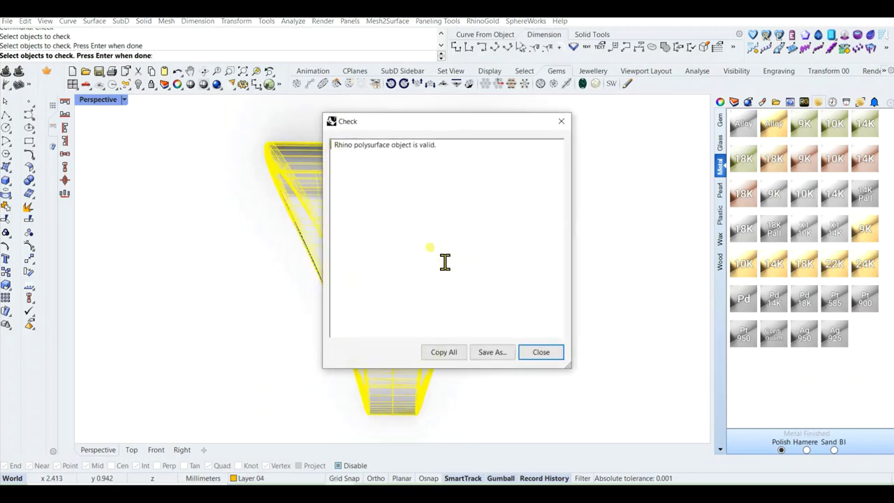
{"action": "left_click", "coordinate": [539, 352]}
{"action": "key", "text": "Escape"}
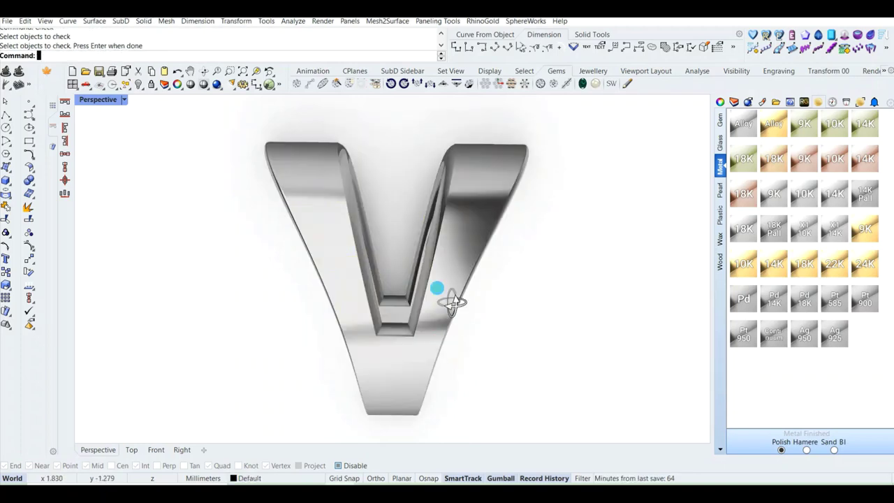
Step: Move the V-split bail aside along the X axis and assign it to the hidden Layer 09
{"action": "right_click_drag", "start_coordinate": [454, 299], "coordinate": [429, 261]}
{"action": "right_click_drag", "start_coordinate": [395, 252], "coordinate": [406, 290]}
{"action": "scroll", "coordinate": [406, 291], "scroll_direction": "down", "scroll_amount": 5}
{"action": "right_click_drag", "start_coordinate": [536, 274], "coordinate": [426, 297]}
{"action": "scroll", "coordinate": [387, 287], "scroll_direction": "down", "scroll_amount": 5}
{"action": "left_click", "coordinate": [426, 298]}
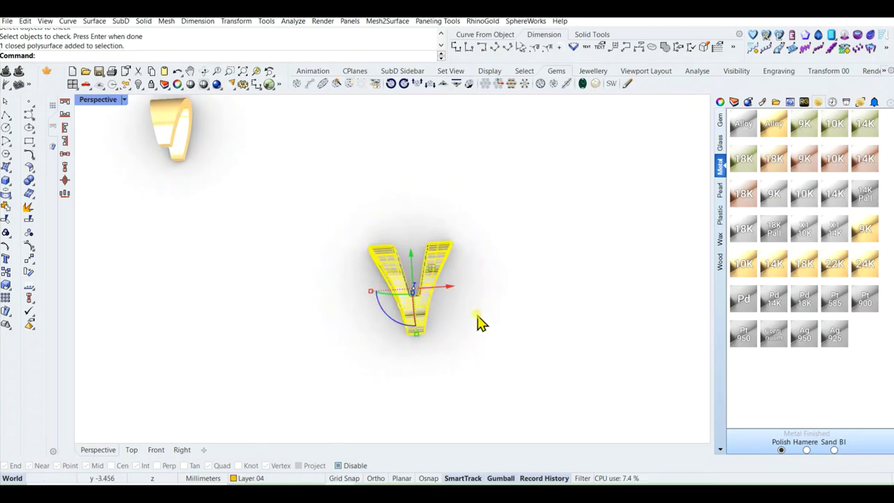
{"action": "left_click_drag", "start_coordinate": [449, 286], "coordinate": [591, 278]}
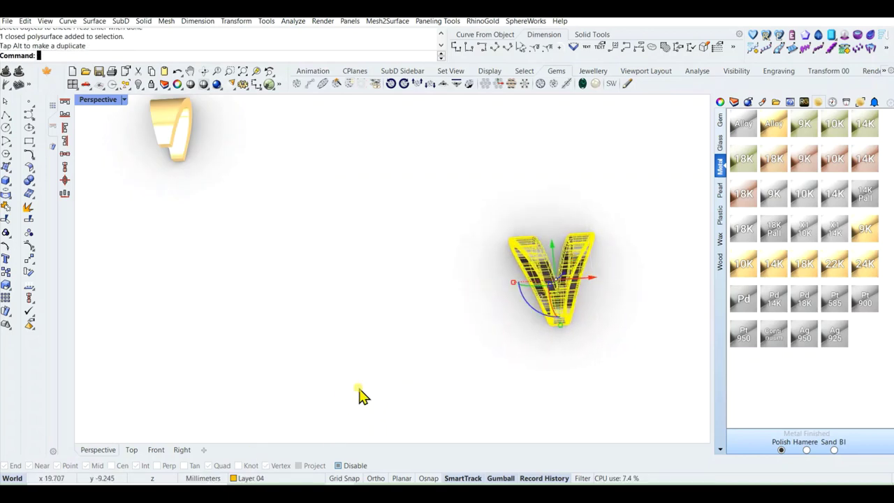
{"action": "left_click", "coordinate": [250, 477]}
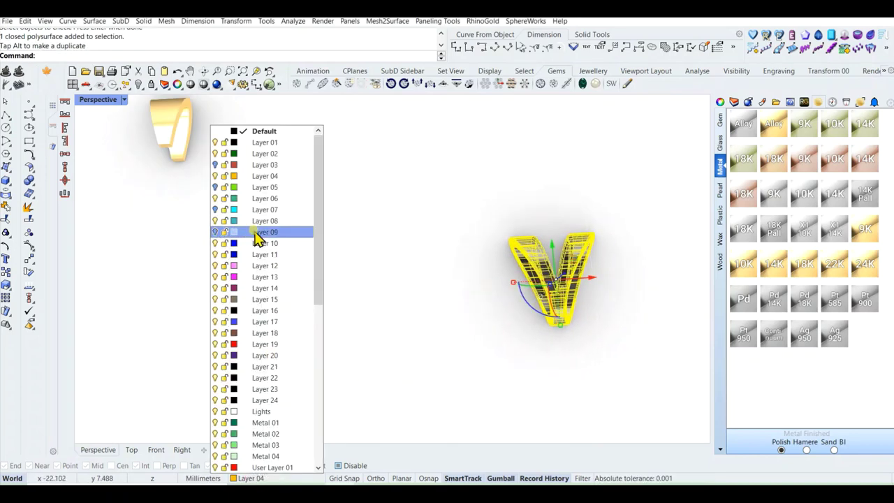
{"action": "left_click", "coordinate": [257, 232]}
Step: Align the centre of the plain tapered bail to the origin (0) and switch to the four-viewport layout
{"action": "left_click", "coordinate": [305, 241]}
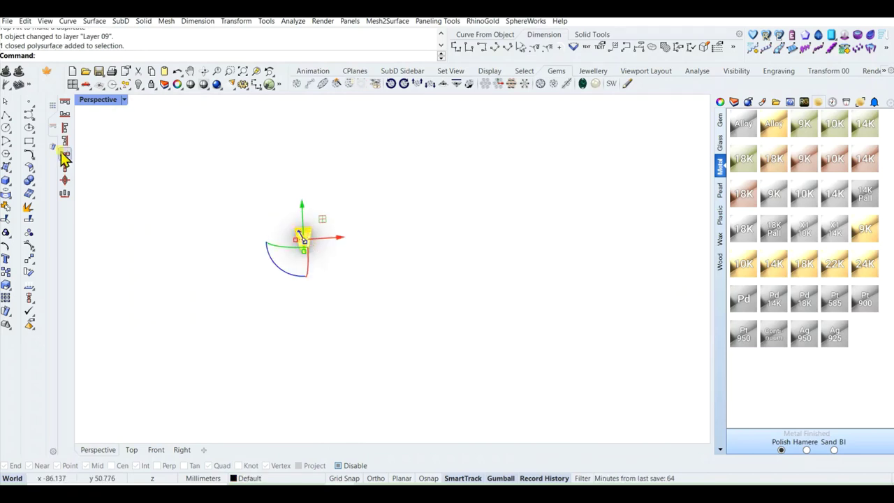
{"action": "left_click", "coordinate": [63, 183]}
{"action": "left_click", "coordinate": [331, 260]}
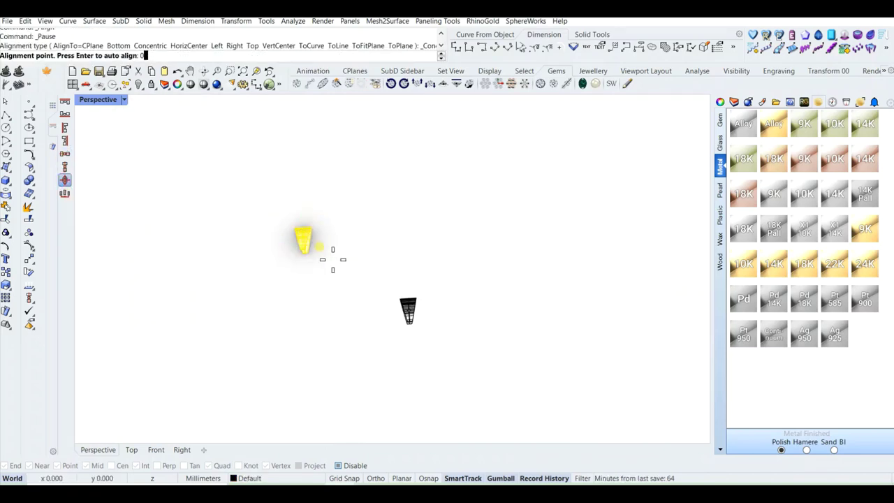
{"action": "left_click", "coordinate": [407, 309]}
{"action": "double_click", "coordinate": [98, 99]}
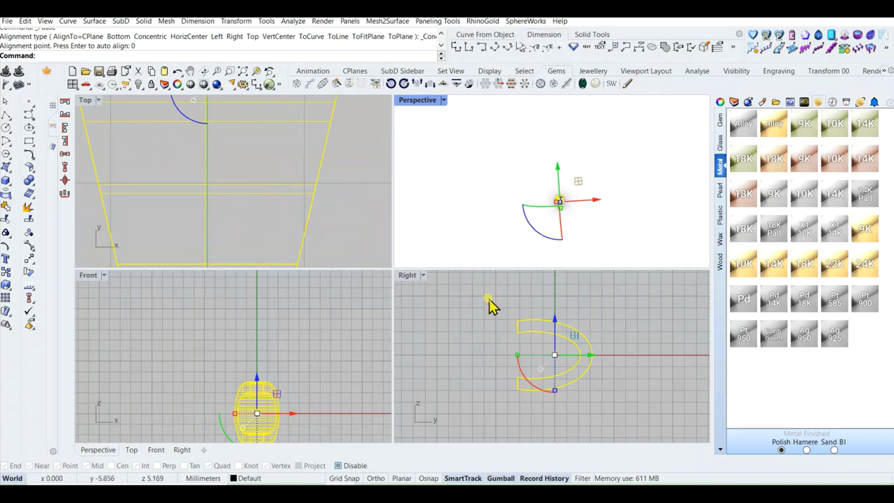
Step: Scale the tapered bail uniformly from its centre, using its wide end as first reference and 3.5 as the second reference distance
{"action": "scroll", "coordinate": [562, 356], "scroll_direction": "up", "scroll_amount": 2}
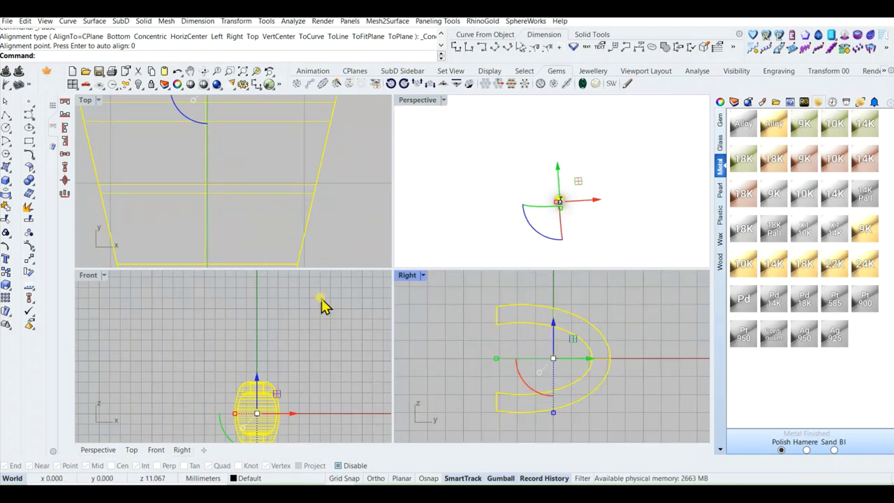
{"action": "scroll", "coordinate": [273, 192], "scroll_direction": "down", "scroll_amount": 8}
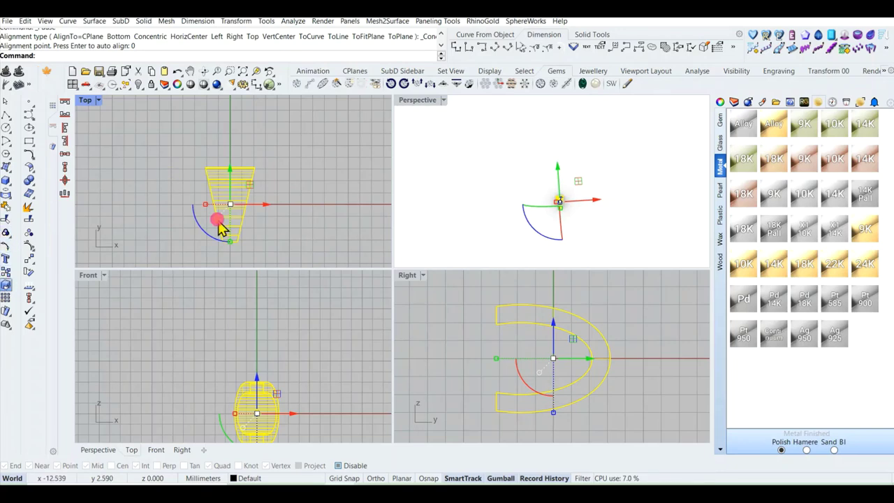
{"action": "left_click", "coordinate": [218, 222]}
{"action": "right_click", "coordinate": [251, 197]}
{"action": "scroll", "coordinate": [232, 174], "scroll_direction": "up", "scroll_amount": 5}
{"action": "left_click", "coordinate": [233, 161], "text": "shift"}
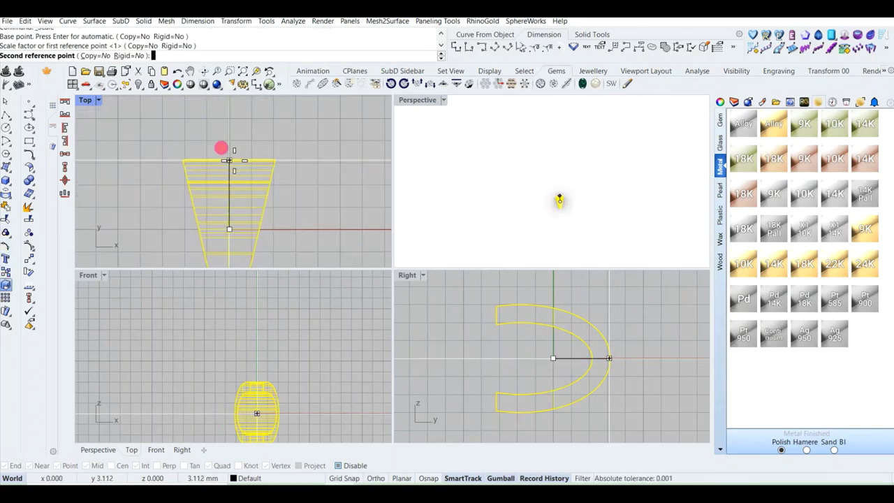
{"action": "scroll", "coordinate": [223, 136], "scroll_direction": "down", "scroll_amount": 3}
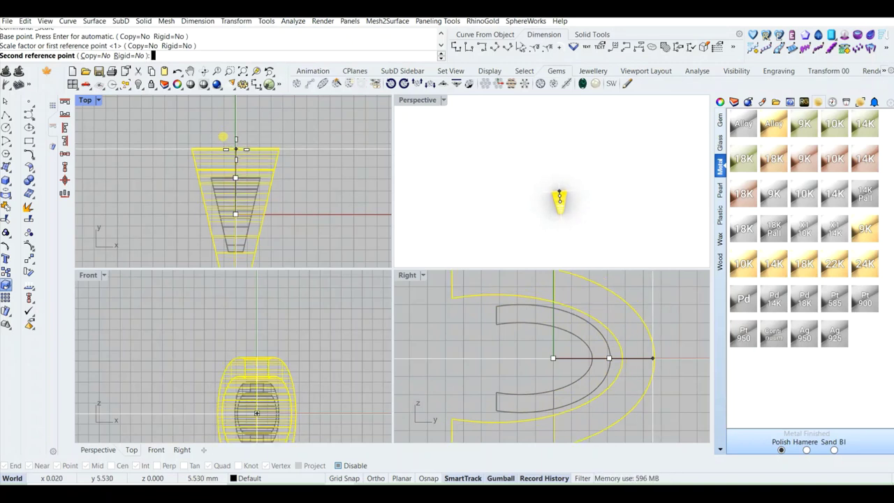
{"action": "key", "text": "Escape"}
{"action": "key", "text": "Return"}
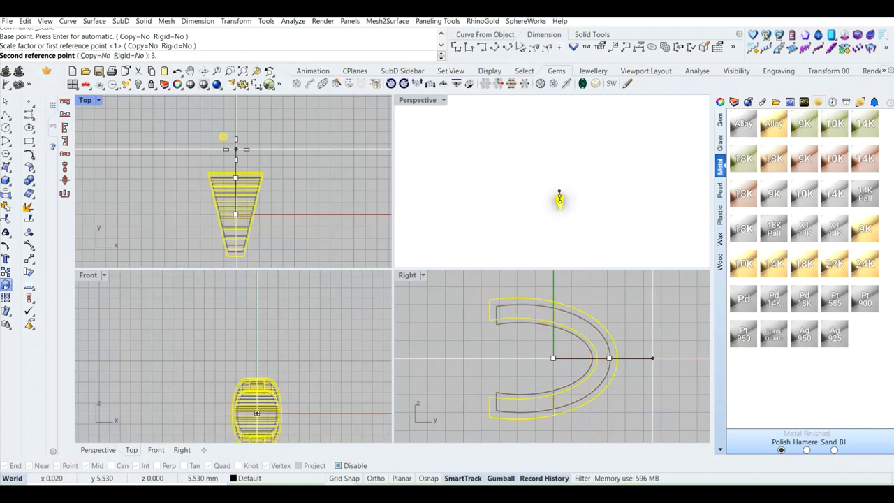
{"action": "left_click", "coordinate": [294, 172]}
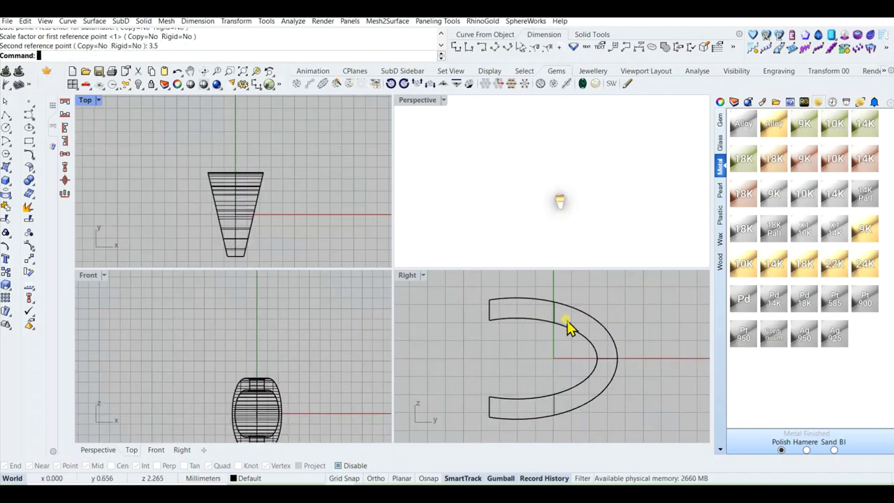
Step: Measure the gap between the inner corners of the bail's open ends with a linear dimension and delete the dimension
{"action": "scroll", "coordinate": [569, 335], "scroll_direction": "down", "scroll_amount": 3}
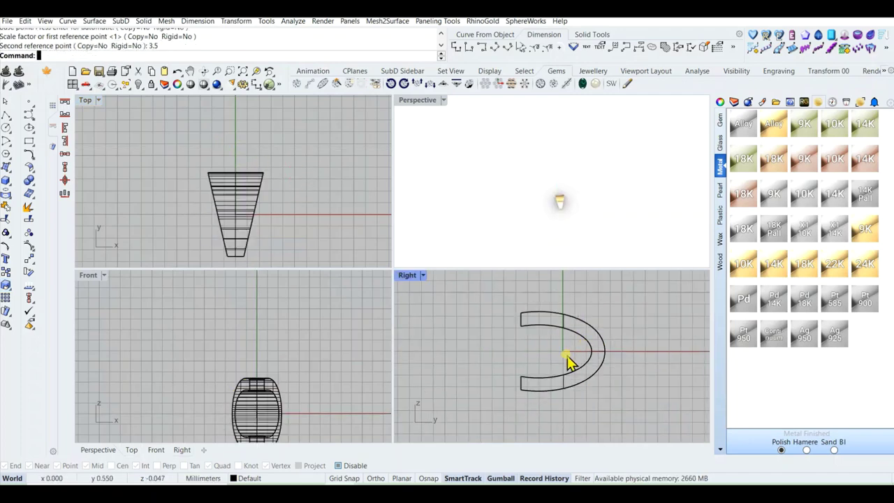
{"action": "left_click", "coordinate": [456, 46]}
{"action": "left_click", "coordinate": [520, 377]}
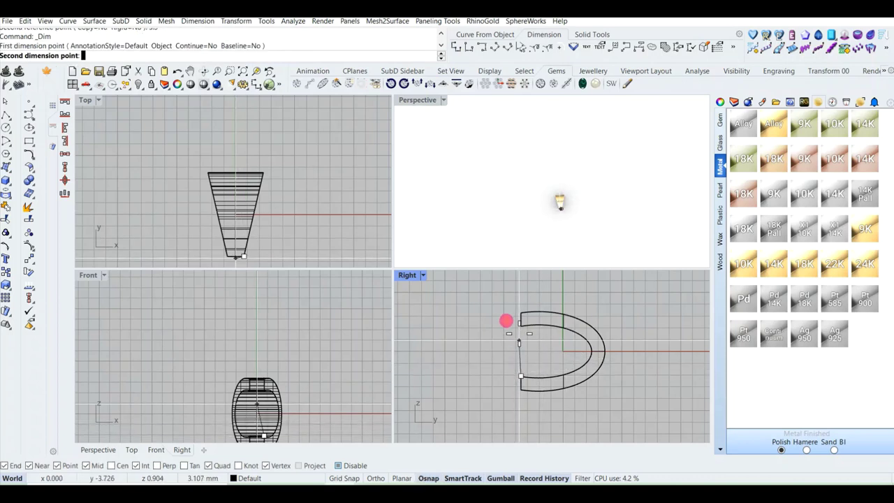
{"action": "left_click", "coordinate": [520, 324]}
{"action": "left_click", "coordinate": [453, 320]}
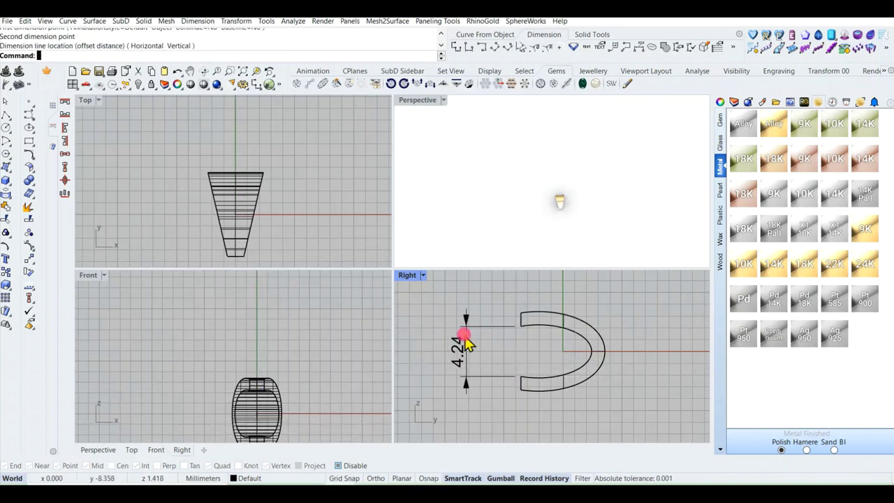
{"action": "left_click", "coordinate": [463, 343]}
{"action": "key", "text": "Delete"}
{"action": "key", "text": "Return"}
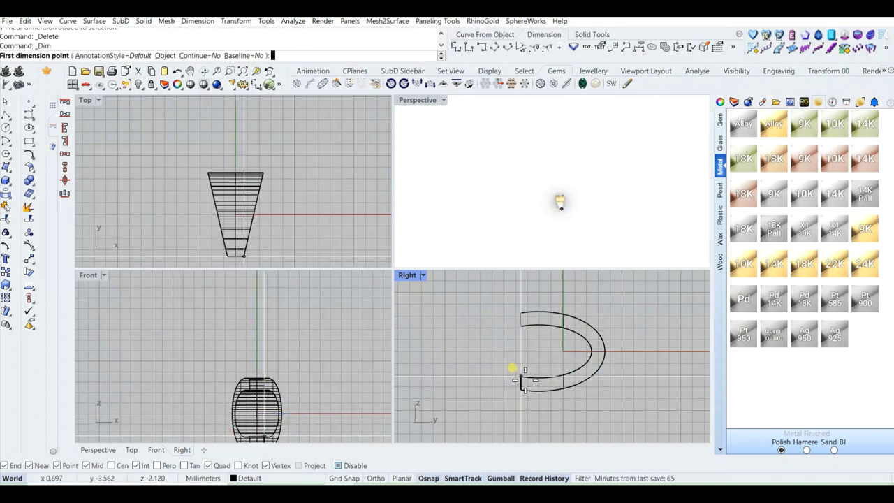
{"action": "left_click", "coordinate": [522, 377]}
{"action": "key", "text": "Escape"}
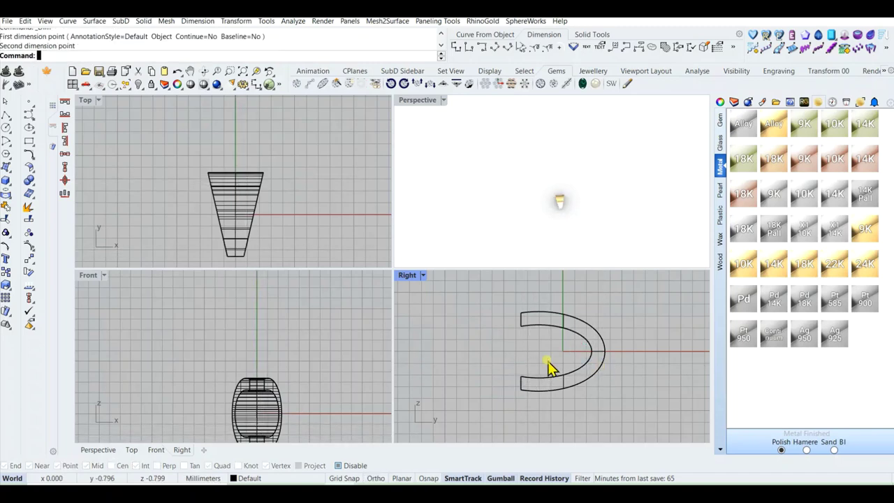
Step: Measure the bail's inner depth from the middle of its opening to the inner curve's apex with a dimension, and delete the dimension
{"action": "key", "text": "Return"}
{"action": "key", "text": "F3"}
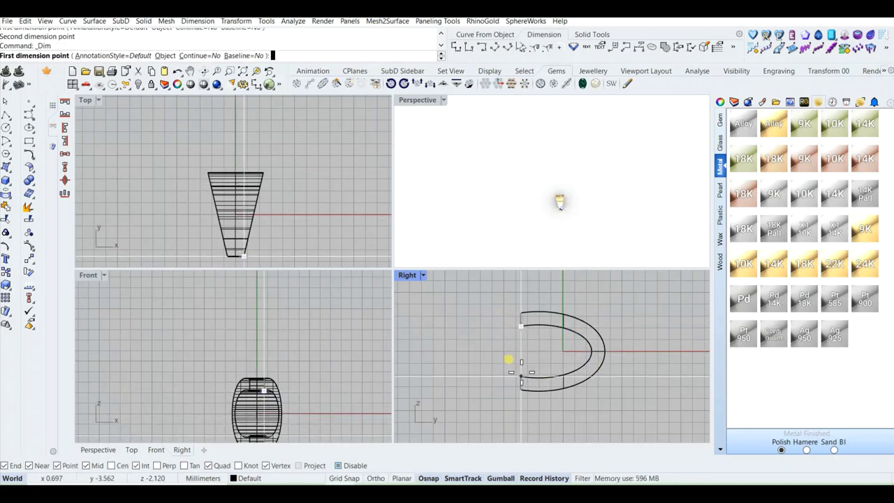
{"action": "left_click", "coordinate": [520, 350]}
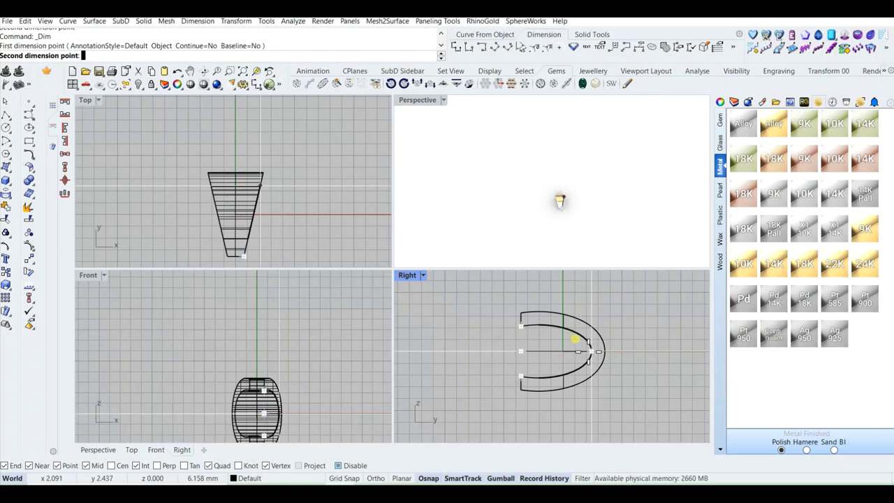
{"action": "left_click", "coordinate": [591, 350]}
{"action": "left_click", "coordinate": [563, 411]}
{"action": "left_click", "coordinate": [565, 412]}
{"action": "key", "text": "Delete"}
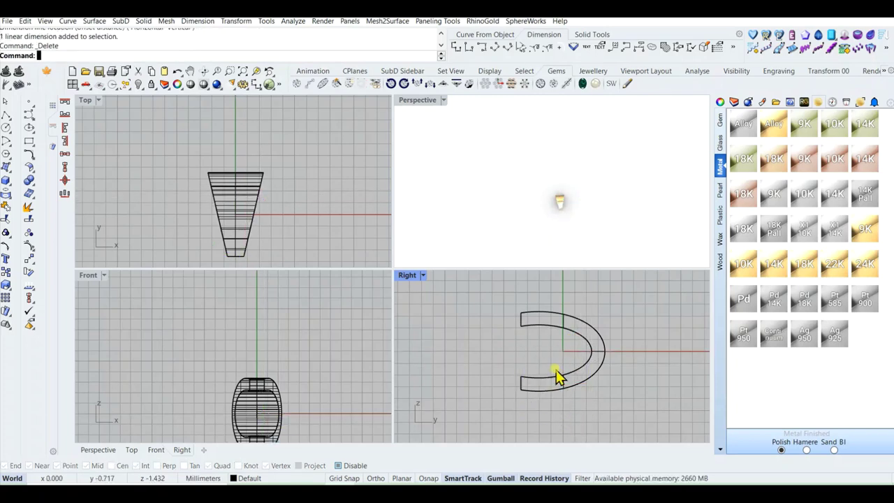
Step: Draw a straight vertical polyline about 4.24 mm long joining the midpoints of the inner edges of the bail's two open ends
{"action": "left_click", "coordinate": [7, 127]}
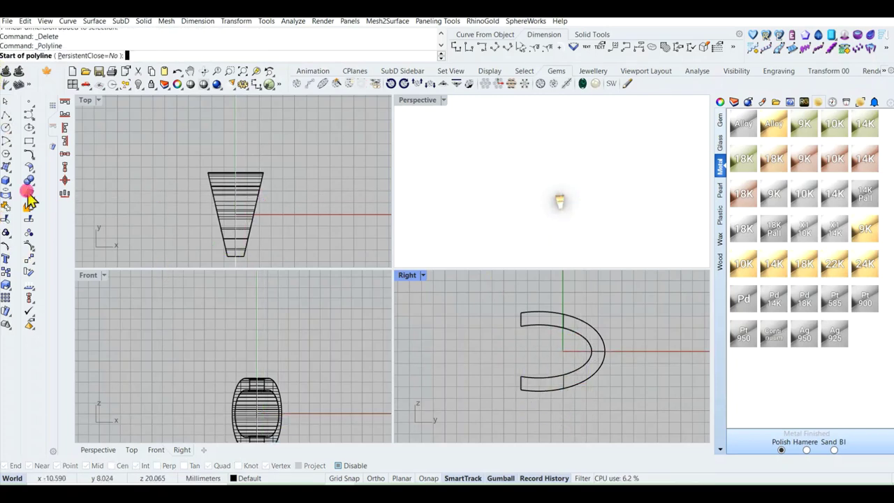
{"action": "scroll", "coordinate": [520, 311], "scroll_direction": "up", "scroll_amount": 3}
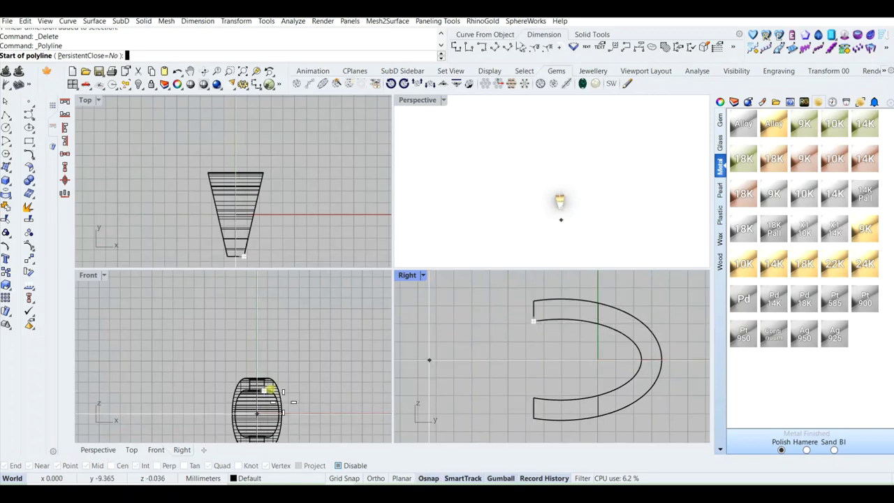
{"action": "scroll", "coordinate": [223, 369], "scroll_direction": "up", "scroll_amount": 8}
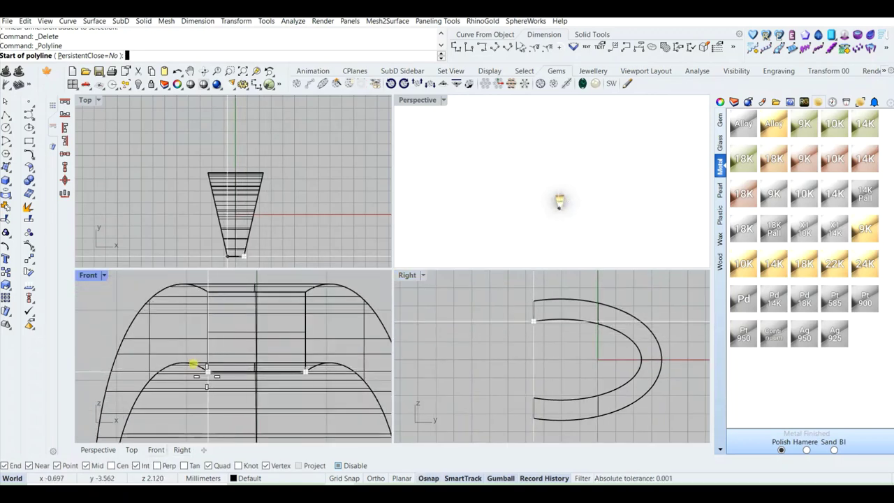
{"action": "left_click", "coordinate": [242, 362]}
{"action": "scroll", "coordinate": [239, 349], "scroll_direction": "down", "scroll_amount": 5}
{"action": "scroll", "coordinate": [251, 355], "scroll_direction": "down", "scroll_amount": 5}
{"action": "right_click_drag", "start_coordinate": [254, 408], "coordinate": [253, 391]}
{"action": "scroll", "coordinate": [251, 393], "scroll_direction": "up", "scroll_amount": 9, "text": "shift"}
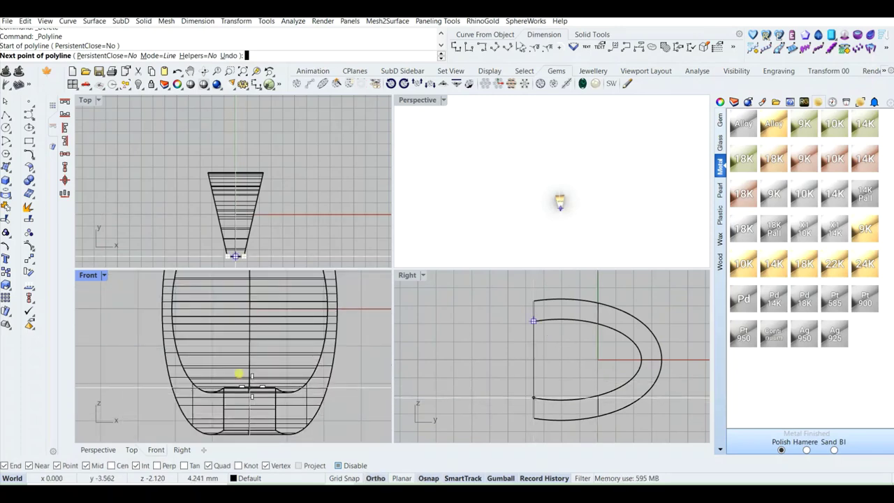
{"action": "left_click", "coordinate": [239, 374]}
{"action": "right_click", "coordinate": [529, 359]}
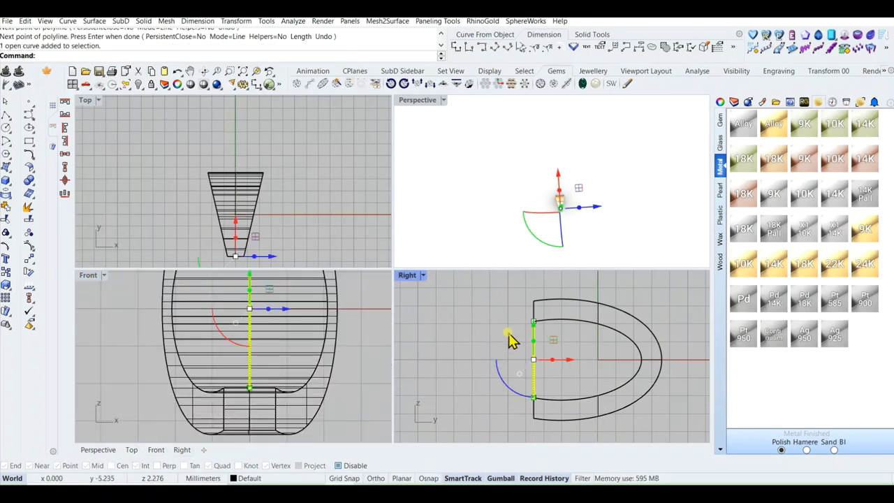
Step: Move the vertical line about 0.7 mm into the bail, away from the open end faces
{"action": "scroll", "coordinate": [523, 349], "scroll_direction": "up", "scroll_amount": 6}
{"action": "left_click_drag", "start_coordinate": [581, 369], "coordinate": [594, 372]}
{"action": "scroll", "coordinate": [481, 309], "scroll_direction": "down", "scroll_amount": 6}
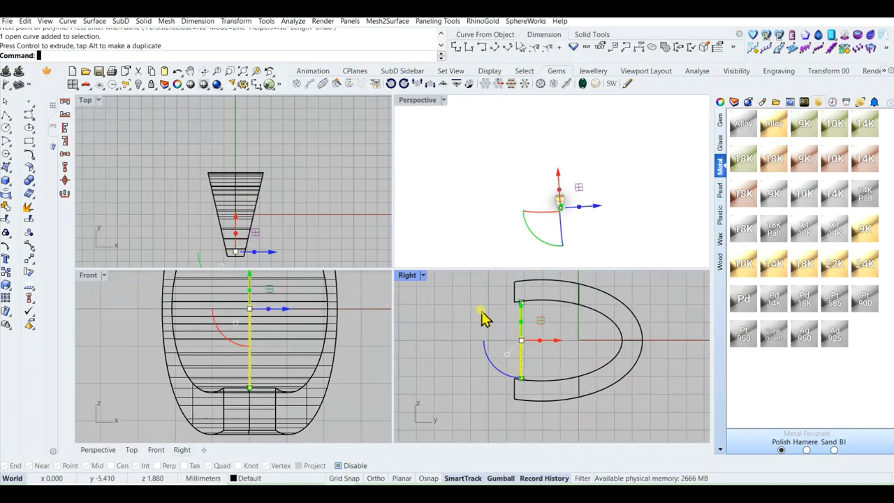
{"action": "left_click_drag", "start_coordinate": [555, 340], "coordinate": [561, 341]}
{"action": "scroll", "coordinate": [531, 337], "scroll_direction": "up", "scroll_amount": 4}
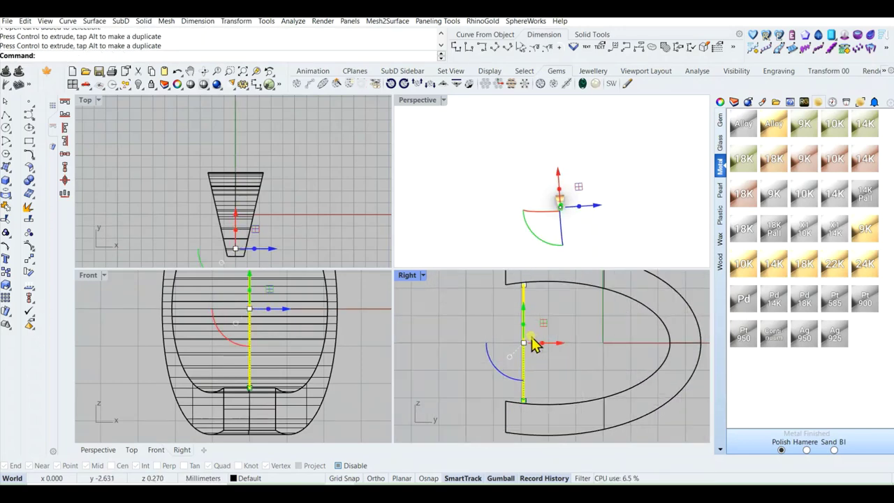
{"action": "right_click_drag", "start_coordinate": [518, 334], "coordinate": [519, 350]}
{"action": "scroll", "coordinate": [489, 352], "scroll_direction": "down", "scroll_amount": 3}
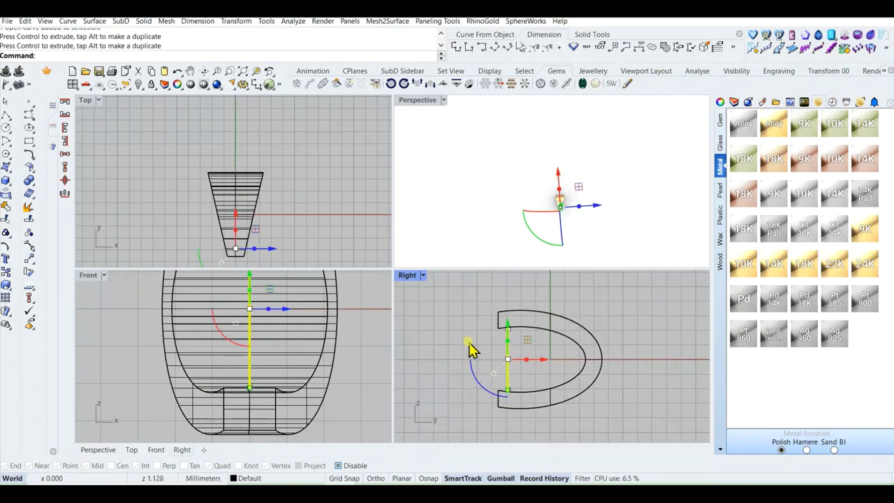
Step: Create a solid flat-capped pipe about 0.74 mm in diameter along the vertical line
{"action": "left_click", "coordinate": [11, 188]}
{"action": "left_click", "coordinate": [10, 185]}
{"action": "left_click", "coordinate": [58, 211]}
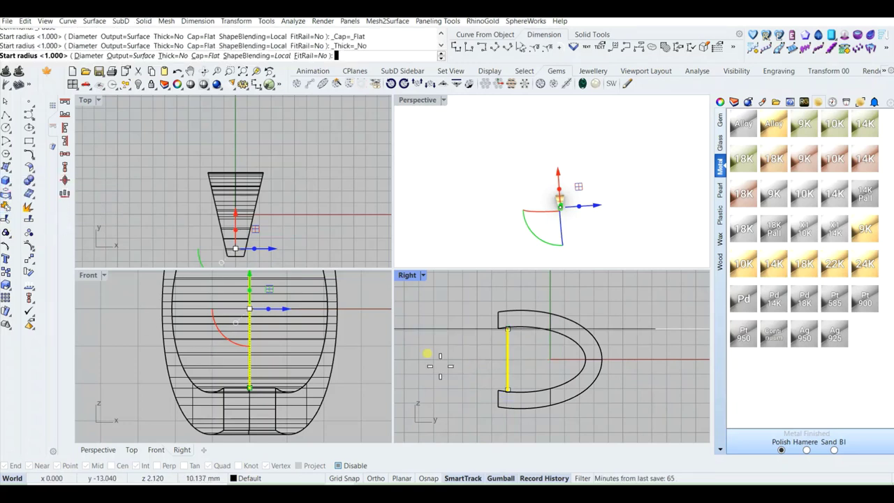
{"action": "left_click", "coordinate": [88, 55]}
{"action": "scroll", "coordinate": [220, 158], "scroll_direction": "up", "scroll_amount": 6}
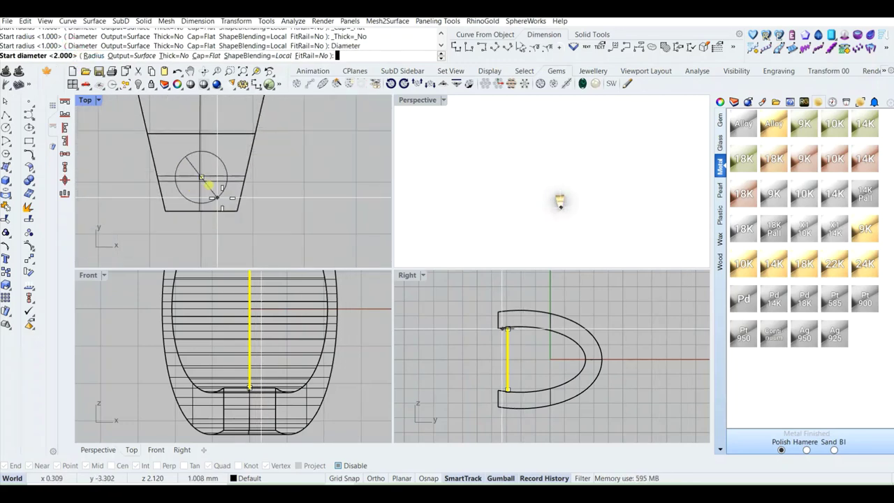
{"action": "left_click", "coordinate": [205, 178]}
{"action": "left_click", "coordinate": [203, 176]}
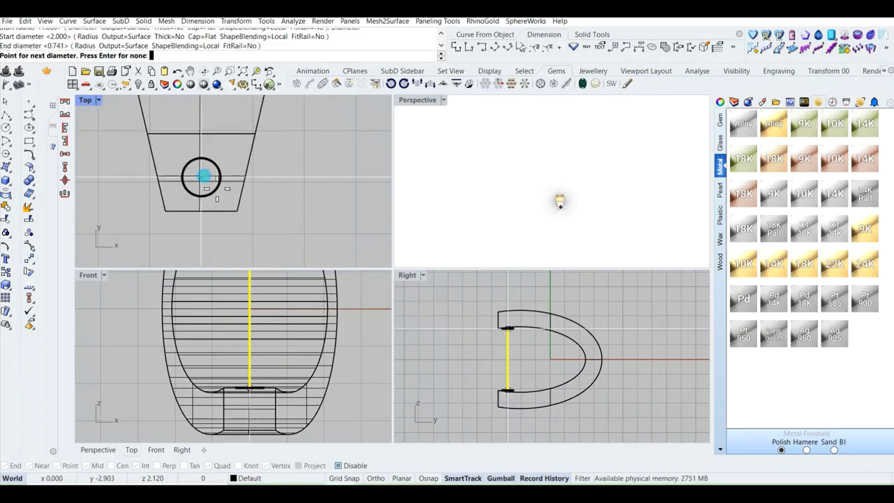
{"action": "key", "text": "Return"}
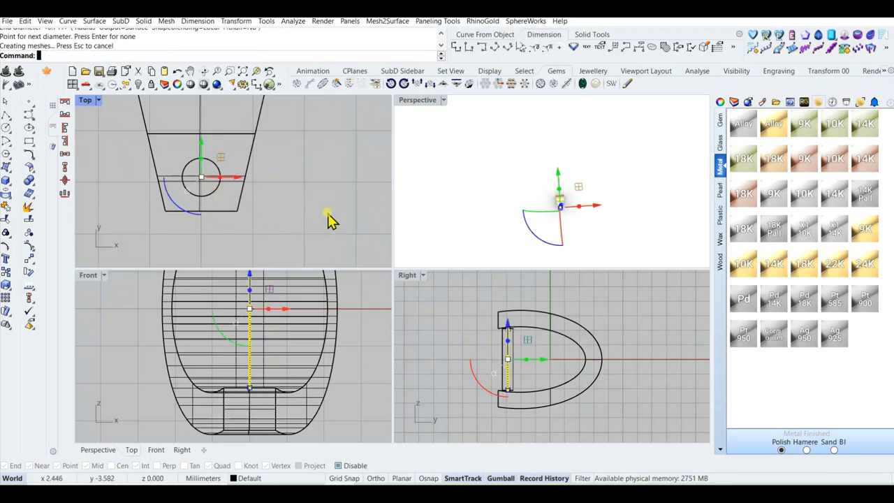
{"action": "key", "text": "Escape"}
Step: Lengthen the pipe symmetrically along its axis so both ends penetrate the bail's arms
{"action": "scroll", "coordinate": [506, 353], "scroll_direction": "up", "scroll_amount": 2}
{"action": "left_click", "coordinate": [500, 355]}
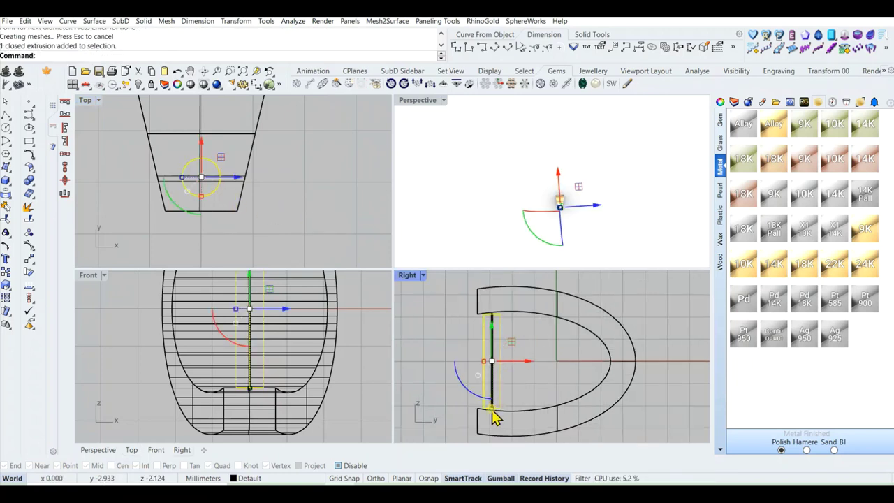
{"action": "key", "text": "Escape"}
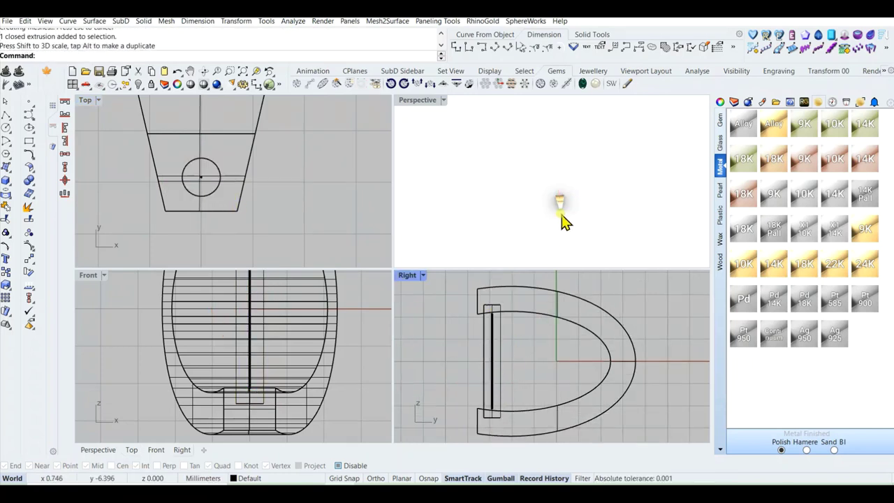
{"action": "scroll", "coordinate": [563, 224], "scroll_direction": "up", "scroll_amount": 5}
{"action": "right_click_drag", "start_coordinate": [550, 236], "coordinate": [629, 172]}
{"action": "scroll", "coordinate": [600, 179], "scroll_direction": "up", "scroll_amount": 4}
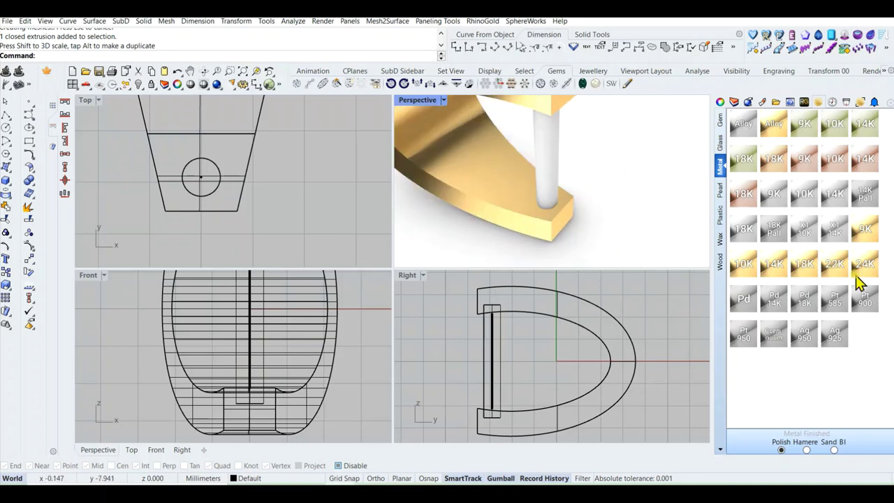
Step: Examine the tapered bail and its cross pin from several angles
{"action": "scroll", "coordinate": [575, 233], "scroll_direction": "down", "scroll_amount": 5}
{"action": "right_click_drag", "start_coordinate": [574, 233], "coordinate": [525, 214]}
{"action": "scroll", "coordinate": [592, 198], "scroll_direction": "down", "scroll_amount": 5}
{"action": "right_click_drag", "start_coordinate": [591, 197], "coordinate": [628, 138]}
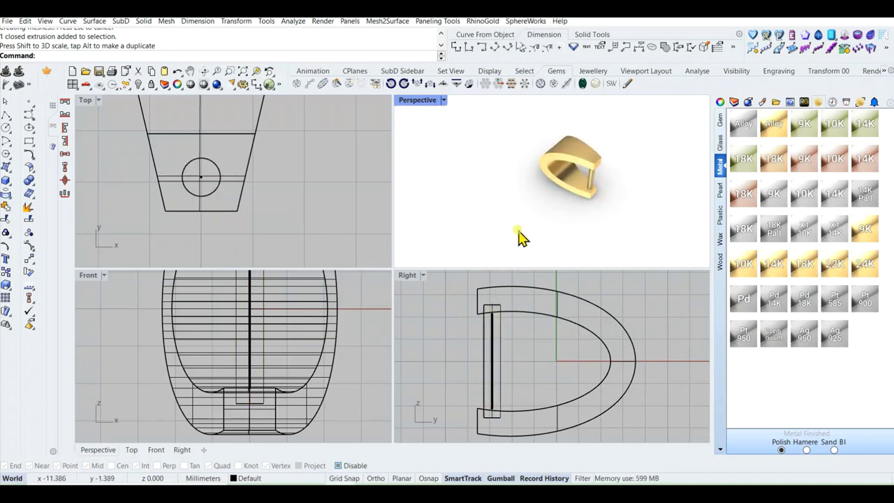
{"action": "scroll", "coordinate": [240, 239], "scroll_direction": "down", "scroll_amount": 4}
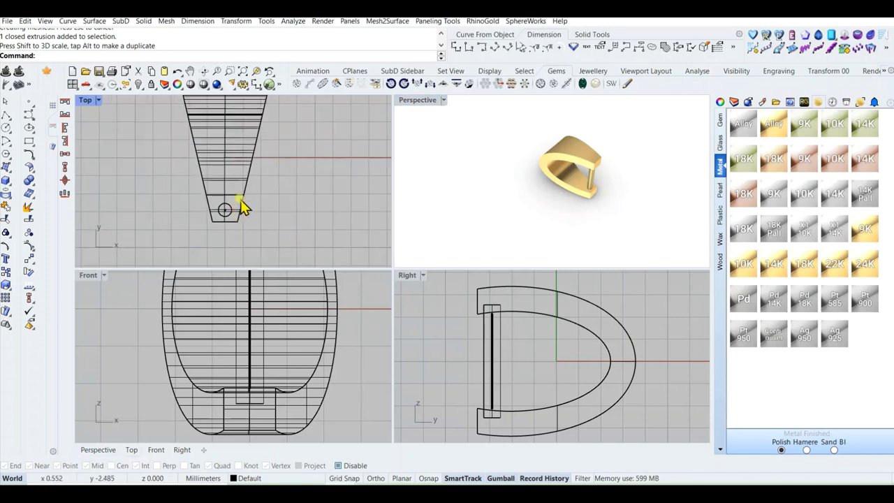
{"action": "right_click_drag", "start_coordinate": [531, 200], "coordinate": [566, 162]}
{"action": "scroll", "coordinate": [237, 218], "scroll_direction": "down", "scroll_amount": 2}
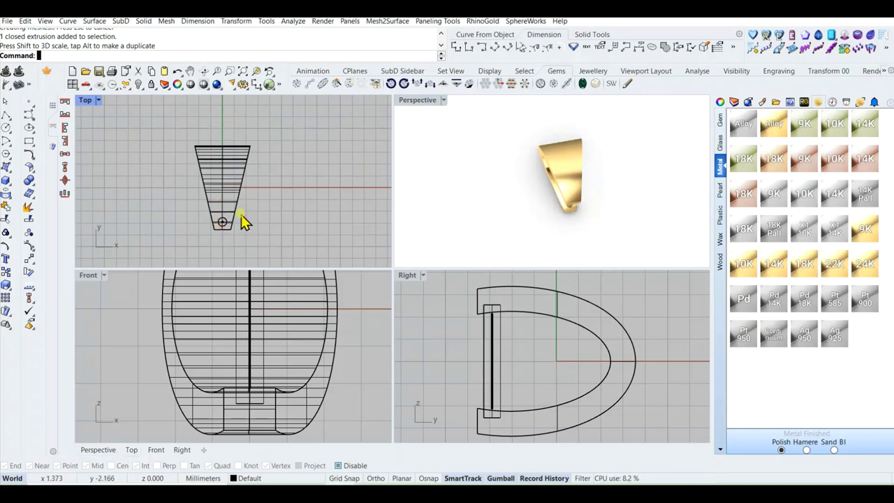
{"action": "right_click_drag", "start_coordinate": [235, 212], "coordinate": [244, 199]}
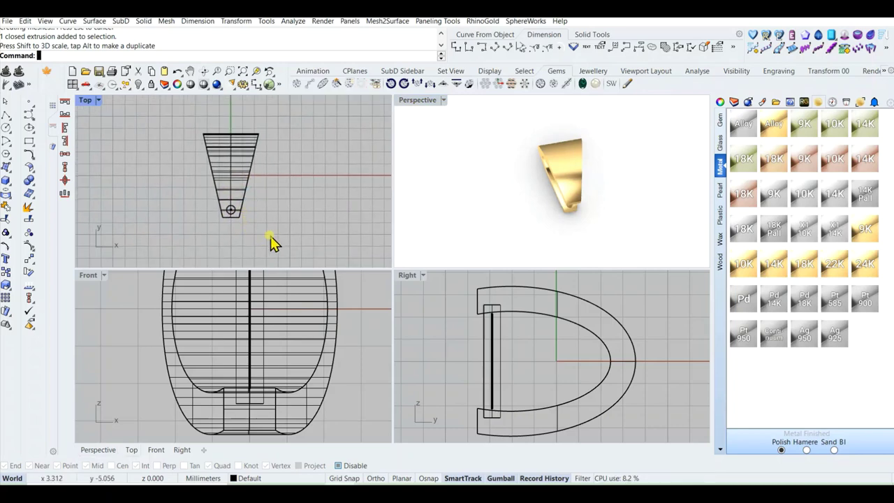
Step: Group the tapered bail, its cross pin and the pin's centre line
{"action": "key", "text": "ctrl+a"}
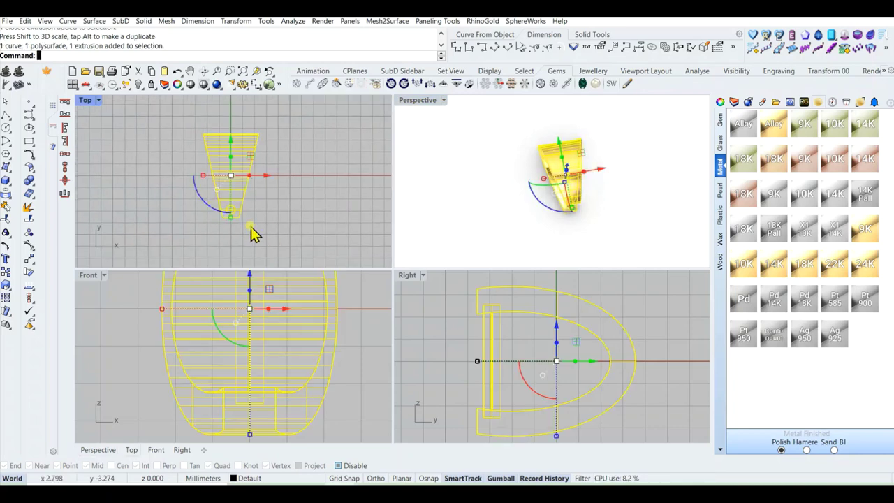
{"action": "left_click", "coordinate": [8, 233]}
{"action": "left_click", "coordinate": [236, 222]}
{"action": "left_click", "coordinate": [318, 189]}
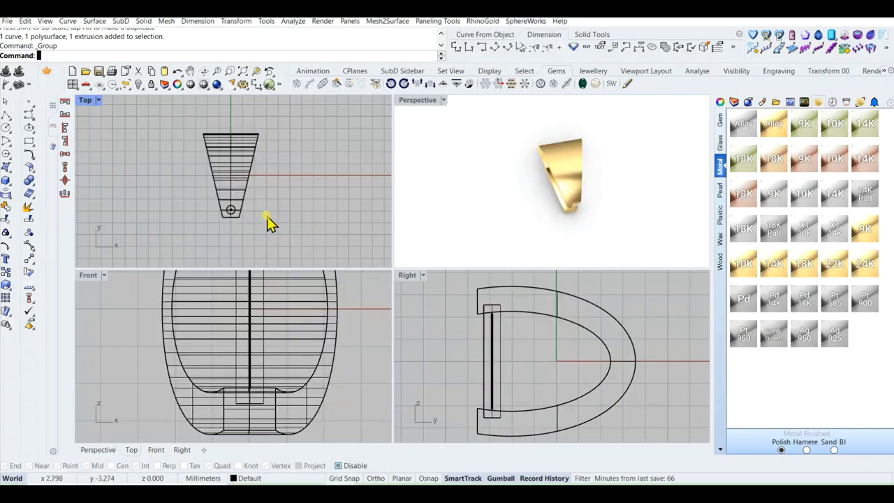
Step: Boolean-union the tapered bail with its cross pin into one solid
{"action": "left_click", "coordinate": [224, 162]}
{"action": "left_click", "coordinate": [29, 182]}
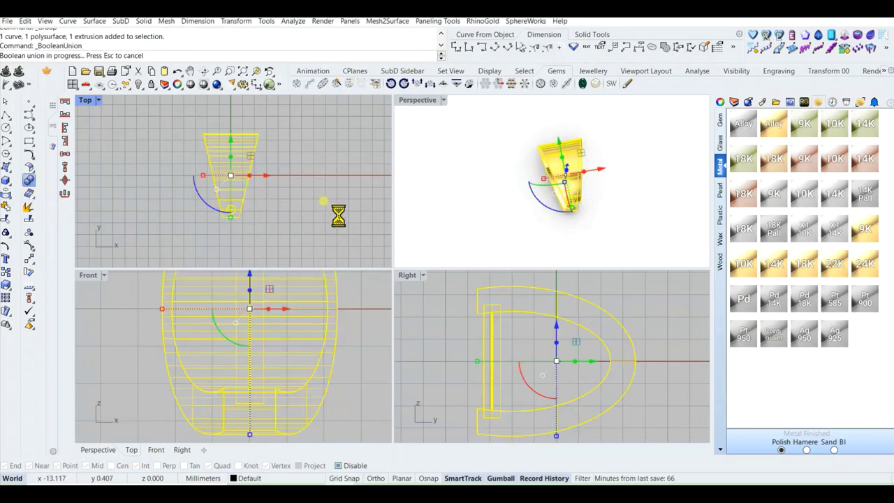
{"action": "right_click_drag", "start_coordinate": [607, 117], "coordinate": [579, 156]}
Step: Move the tapered bail and its centre line away from the origin along positive X and assign them to Layer 08
{"action": "left_click", "coordinate": [237, 151]}
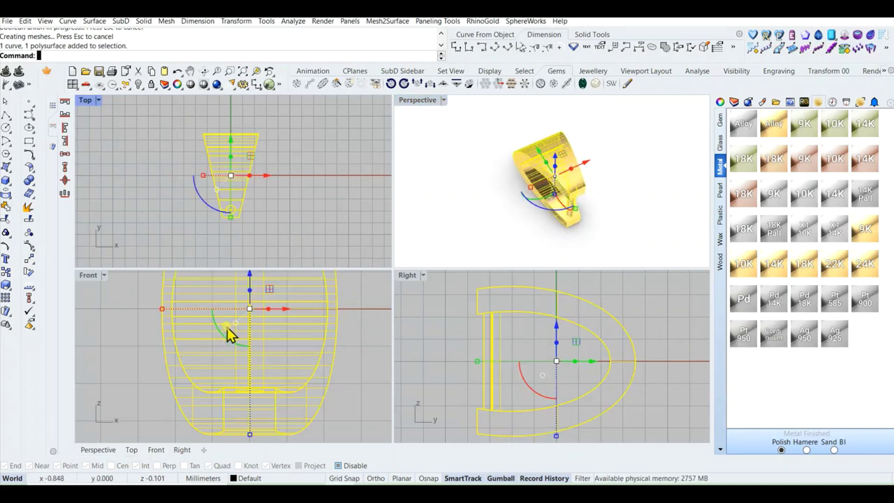
{"action": "scroll", "coordinate": [172, 176], "scroll_direction": "down", "scroll_amount": 3}
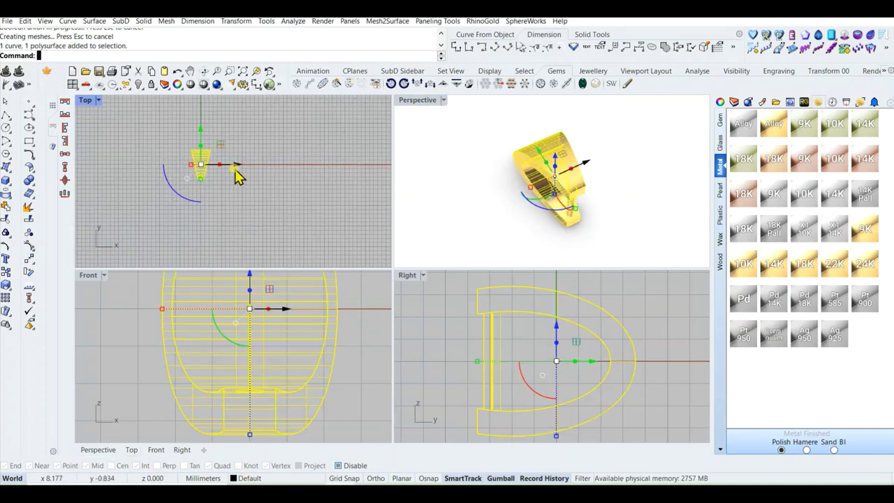
{"action": "left_click_drag", "start_coordinate": [234, 171], "coordinate": [345, 168]}
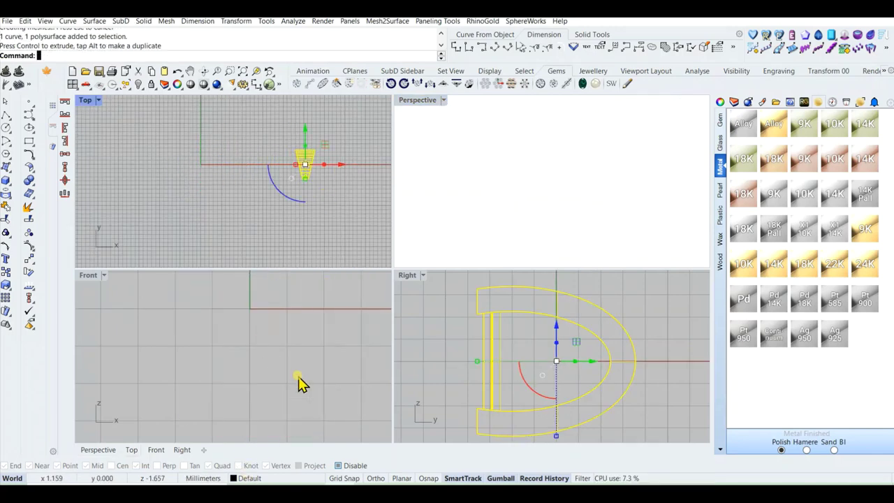
{"action": "left_click", "coordinate": [246, 479]}
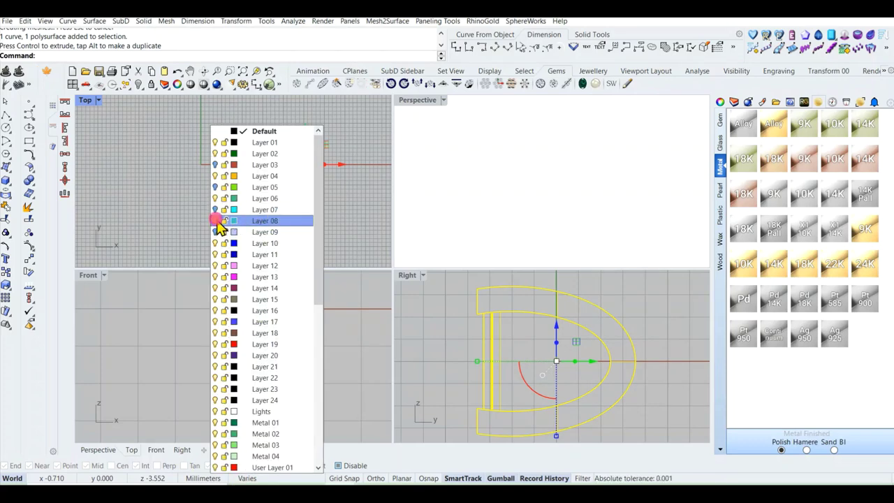
{"action": "left_click", "coordinate": [267, 220]}
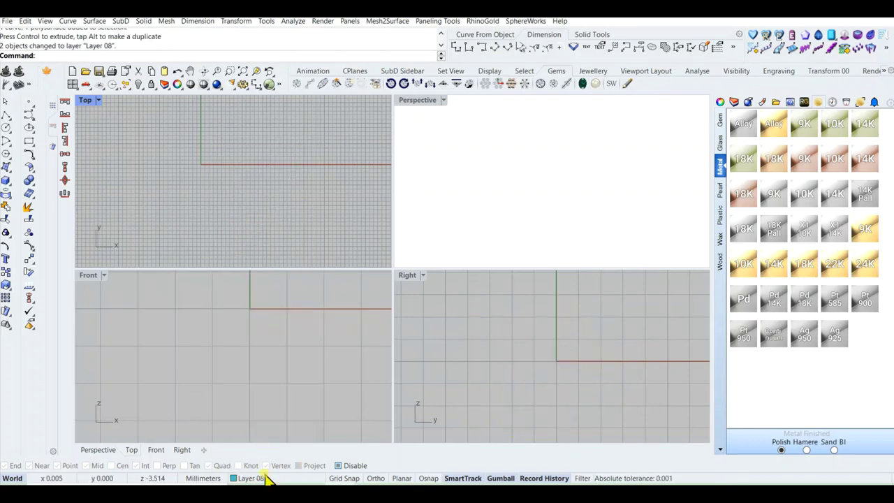
Step: Turn on Layer 05, Layer 07, Layer 08 and Layer 09 to show all the stored bails
{"action": "left_click", "coordinate": [254, 479]}
{"action": "left_click", "coordinate": [215, 211]}
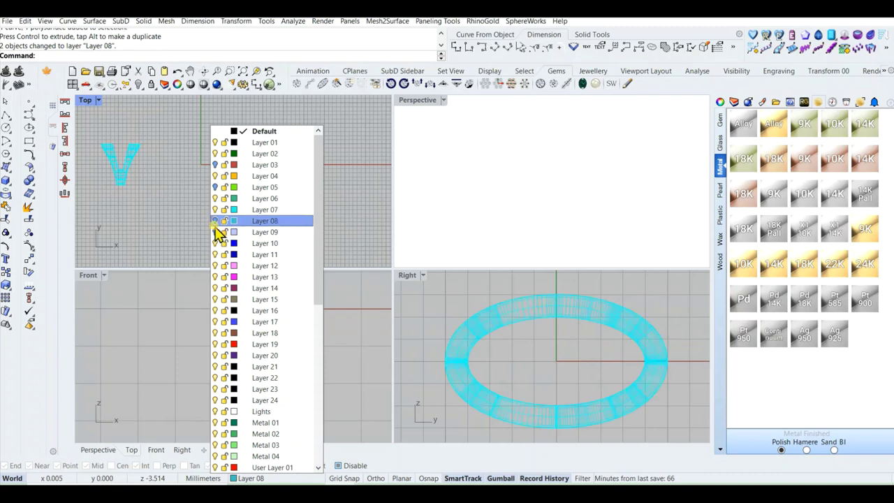
{"action": "left_click", "coordinate": [215, 221]}
{"action": "left_click", "coordinate": [215, 230]}
{"action": "left_click", "coordinate": [215, 190]}
{"action": "left_click", "coordinate": [176, 214]}
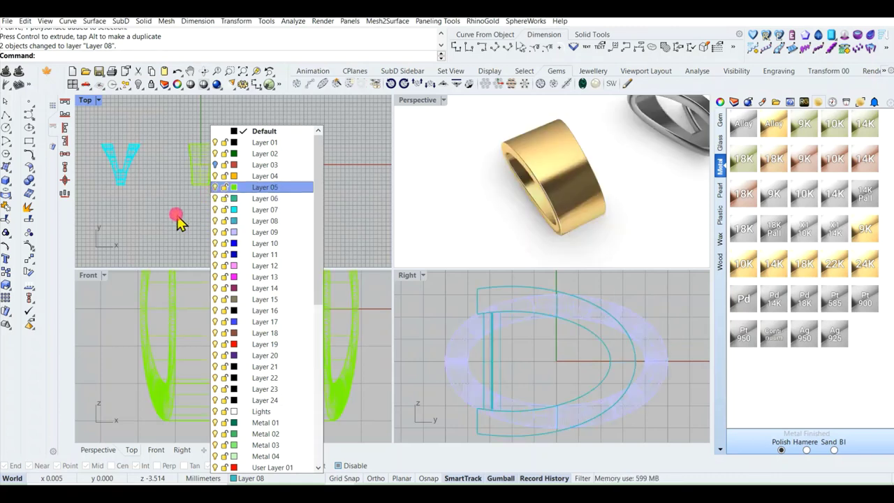
{"action": "left_click", "coordinate": [277, 193]}
Step: Maximize the Perspective viewport and examine the row of four bails from several angles
{"action": "scroll", "coordinate": [497, 224], "scroll_direction": "down", "scroll_amount": 8}
{"action": "right_click_drag", "start_coordinate": [530, 176], "coordinate": [527, 170]}
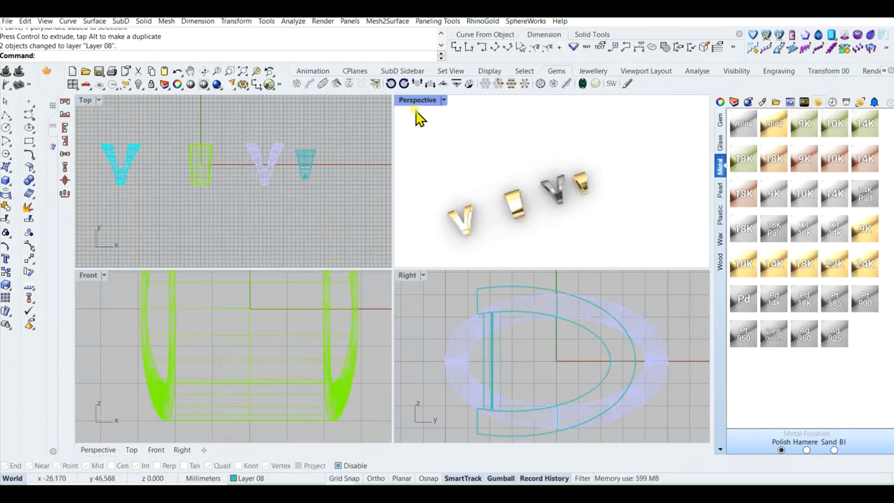
{"action": "double_click", "coordinate": [416, 104]}
{"action": "scroll", "coordinate": [421, 133], "scroll_direction": "down", "scroll_amount": 5}
{"action": "scroll", "coordinate": [351, 225], "scroll_direction": "up", "scroll_amount": 9}
{"action": "right_click_drag", "start_coordinate": [381, 273], "coordinate": [449, 239]}
{"action": "right_click_drag", "start_coordinate": [388, 217], "coordinate": [487, 270]}
{"action": "scroll", "coordinate": [313, 381], "scroll_direction": "up", "scroll_amount": 9}
{"action": "right_click_drag", "start_coordinate": [445, 318], "coordinate": [427, 339]}
{"action": "scroll", "coordinate": [416, 257], "scroll_direction": "down", "scroll_amount": 3}
Step: Move the gold V bail, the grey V-split bail and the pinned tapered bail along X toward the plain closed bail
{"action": "left_click", "coordinate": [288, 301]}
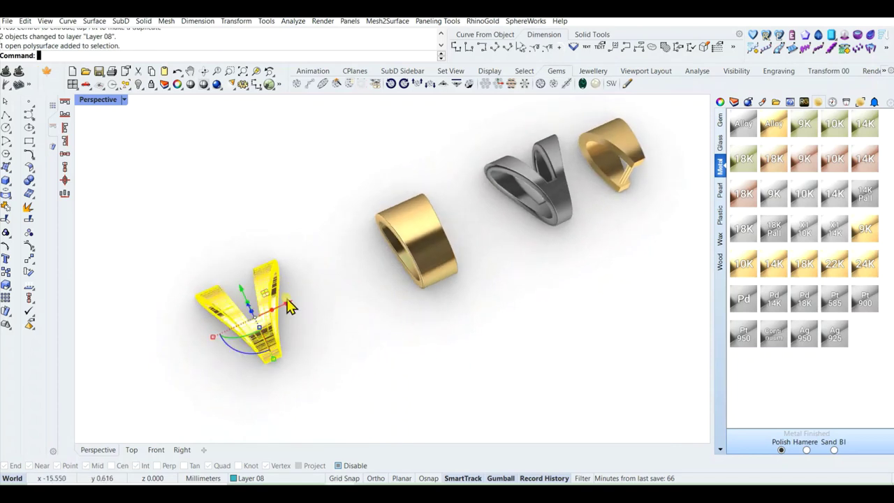
{"action": "left_click_drag", "start_coordinate": [290, 303], "coordinate": [338, 282]}
{"action": "left_click", "coordinate": [456, 241]}
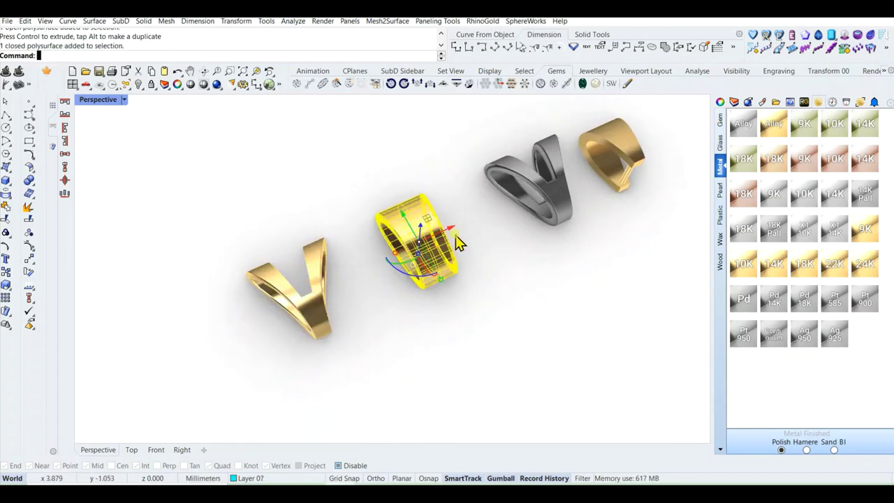
{"action": "left_click", "coordinate": [515, 201]}
{"action": "left_click_drag", "start_coordinate": [569, 183], "coordinate": [522, 204]}
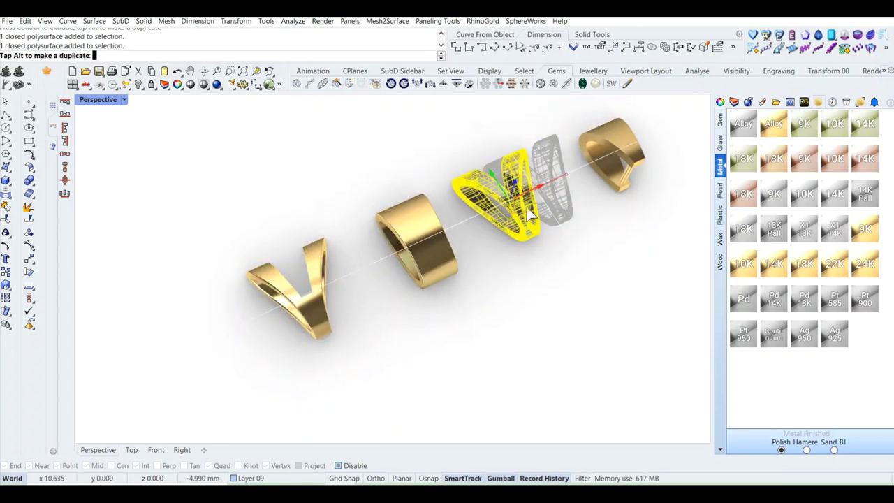
{"action": "left_click", "coordinate": [636, 150]}
{"action": "left_click_drag", "start_coordinate": [639, 151], "coordinate": [584, 175]}
Step: Shift the plain closed bail, the grey V-split bail and the pinned tapered bail along X toward the gold V bail
{"action": "left_click", "coordinate": [455, 234]}
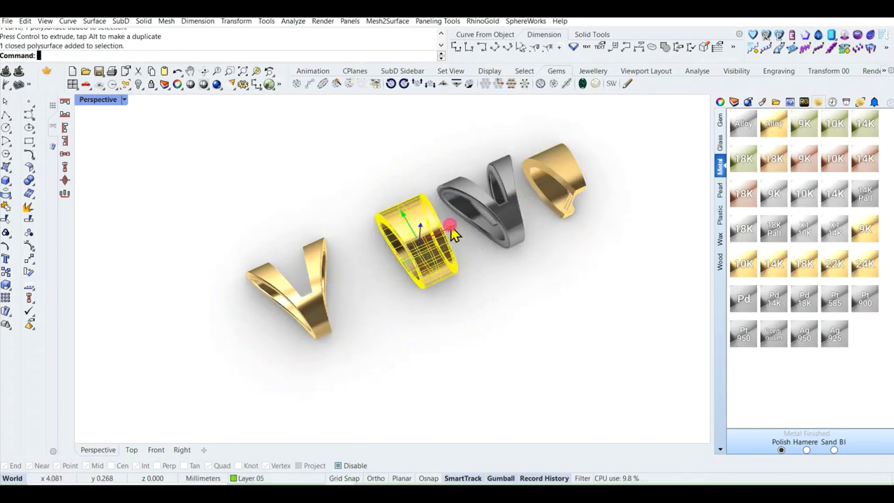
{"action": "left_click_drag", "start_coordinate": [455, 234], "coordinate": [419, 252]}
{"action": "left_click", "coordinate": [522, 202]}
{"action": "left_click_drag", "start_coordinate": [522, 203], "coordinate": [484, 216]}
{"action": "left_click", "coordinate": [576, 174]}
{"action": "left_click_drag", "start_coordinate": [581, 166], "coordinate": [549, 178]}
{"action": "left_click", "coordinate": [589, 254]}
Step: Hide the gold V bail at the end of the row
{"action": "right_click_drag", "start_coordinate": [567, 231], "coordinate": [504, 284]}
{"action": "scroll", "coordinate": [439, 254], "scroll_direction": "up", "scroll_amount": 3}
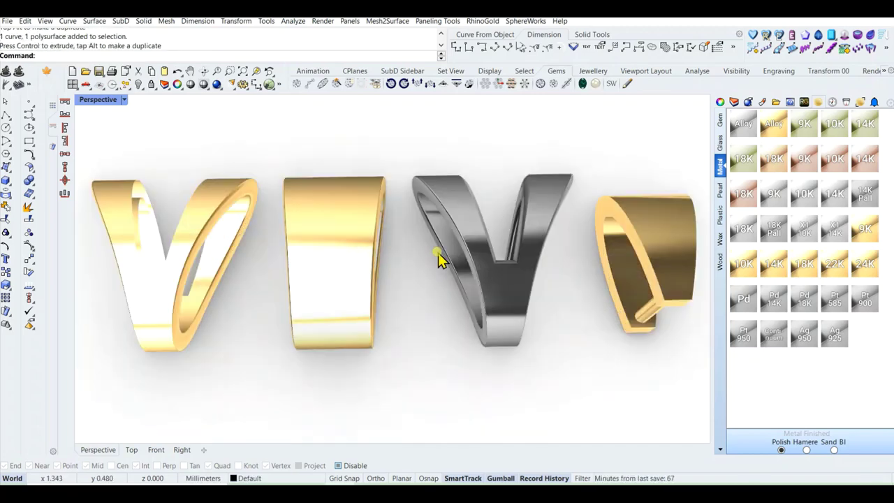
{"action": "scroll", "coordinate": [444, 280], "scroll_direction": "down", "scroll_amount": 1}
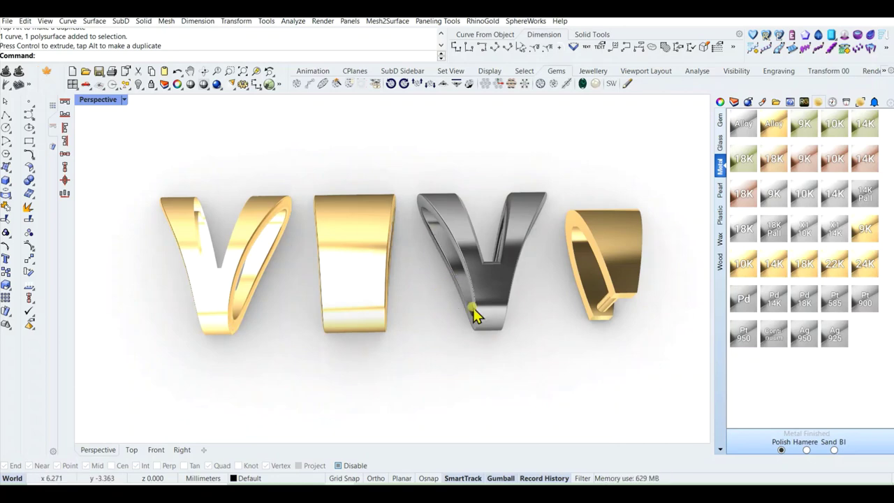
{"action": "right_click_drag", "start_coordinate": [473, 315], "coordinate": [314, 304]}
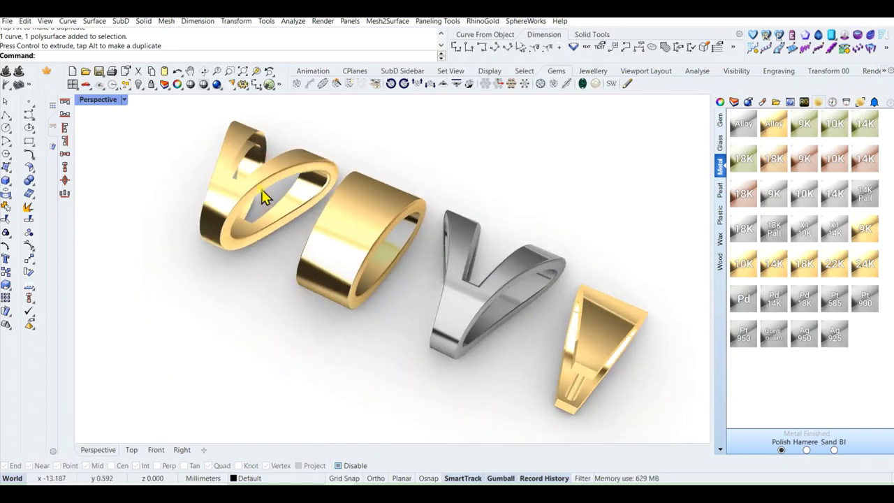
{"action": "left_click", "coordinate": [261, 195]}
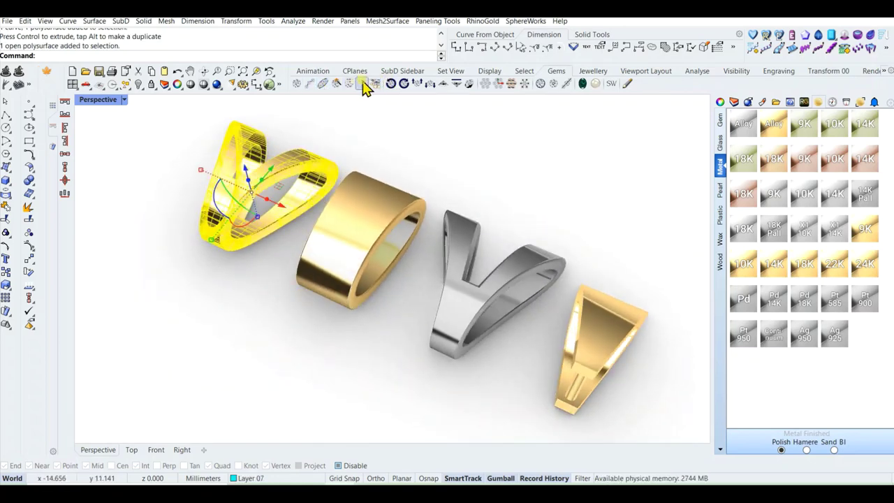
{"action": "left_click", "coordinate": [138, 84]}
{"action": "right_click_drag", "start_coordinate": [247, 209], "coordinate": [474, 257]}
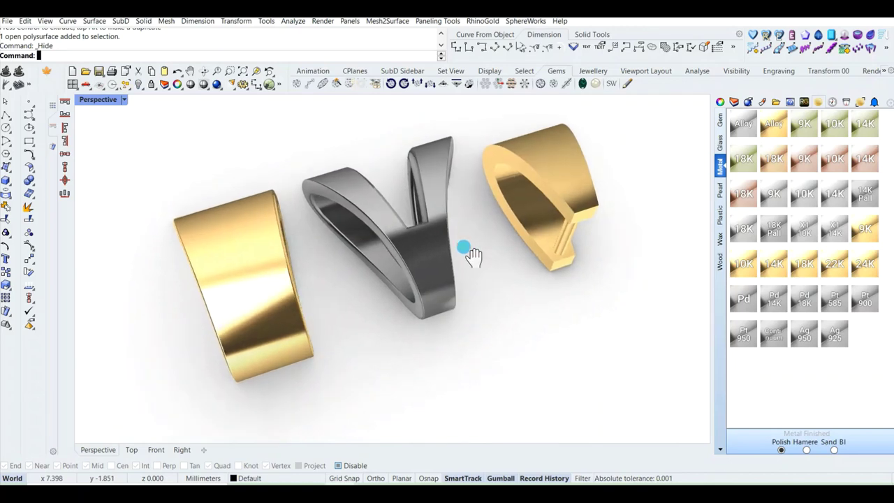
{"action": "left_click", "coordinate": [253, 478]}
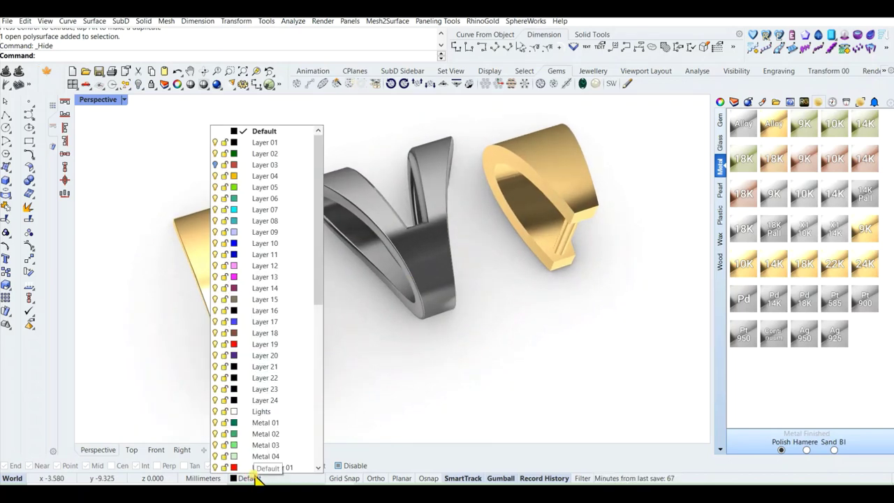
{"action": "left_click", "coordinate": [496, 393]}
{"action": "right_click_drag", "start_coordinate": [499, 398], "coordinate": [487, 379]}
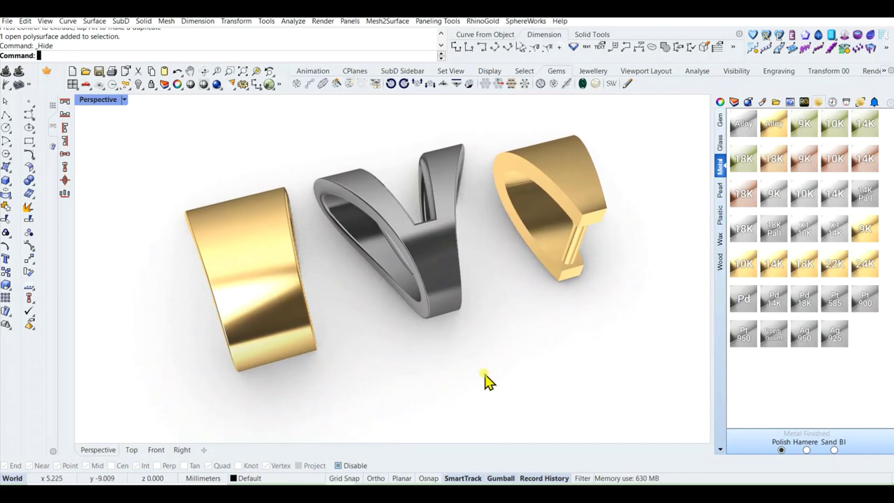
Step: Start a text note reading "VOILA JUST MAKE THESE BAILS AND TRY MORE" and, on a second line, "EASY METHOD TO CREATE BAILS"
{"action": "type", "text": "text"}
{"action": "key", "text": "Return"}
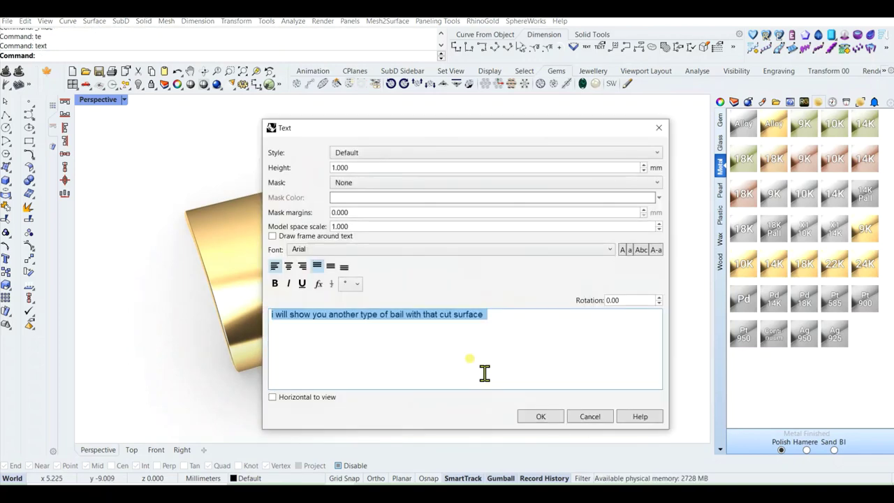
{"action": "type", "text": "VQ"}
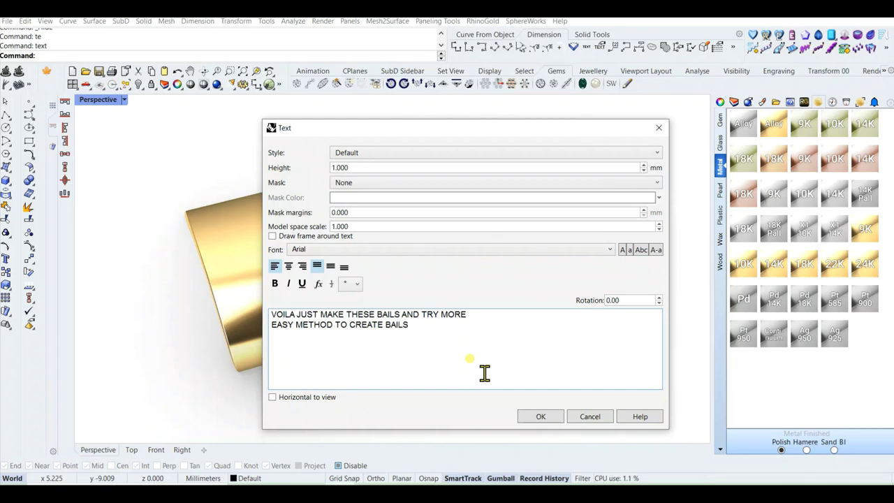
Step: Add a third line to the note reading "THATS ALL FOR TODAY AMIGOS UNTIL NEXT VIDEO ADIOS AMIGOS"
{"action": "type", "text": "S ALL"}
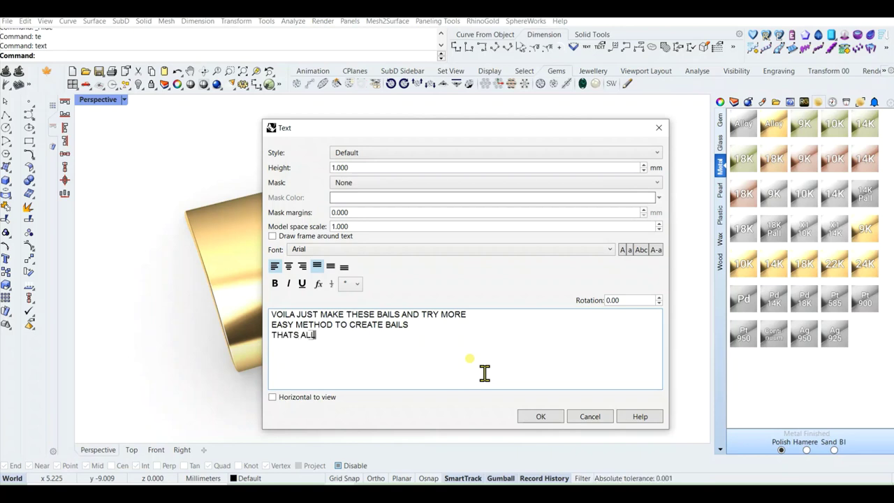
{"action": "type", "text": " FOR TODAY A"}
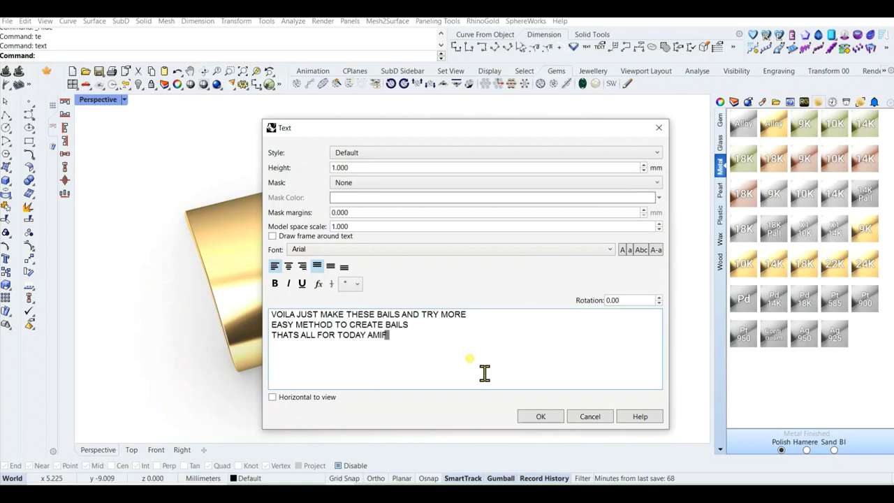
{"action": "type", "text": "MIGO"}
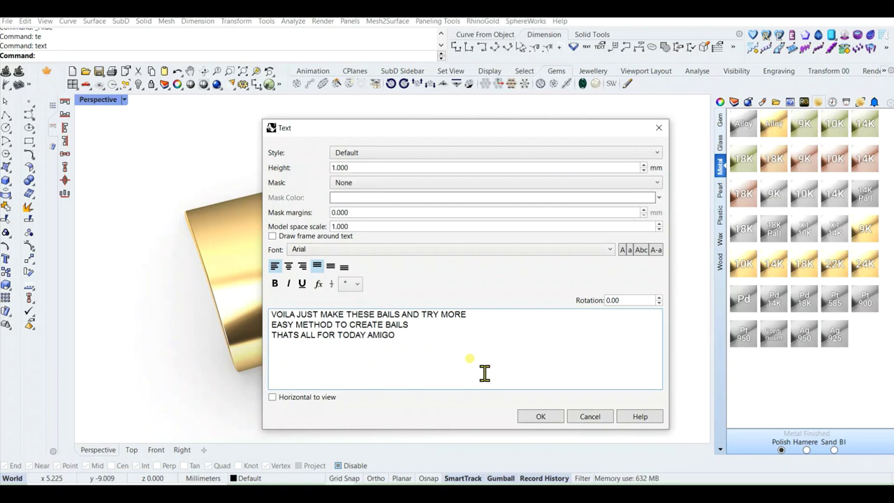
{"action": "type", "text": "S UNTIL NE"}
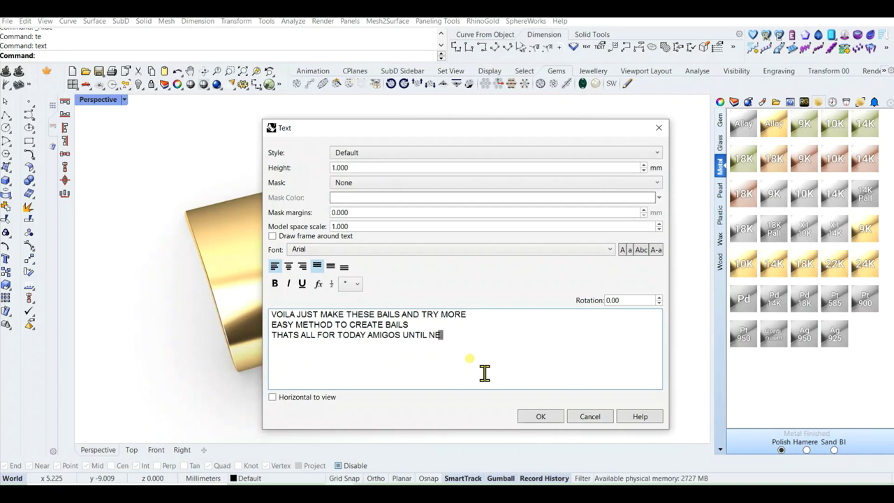
{"action": "type", "text": "XT VIDEO"}
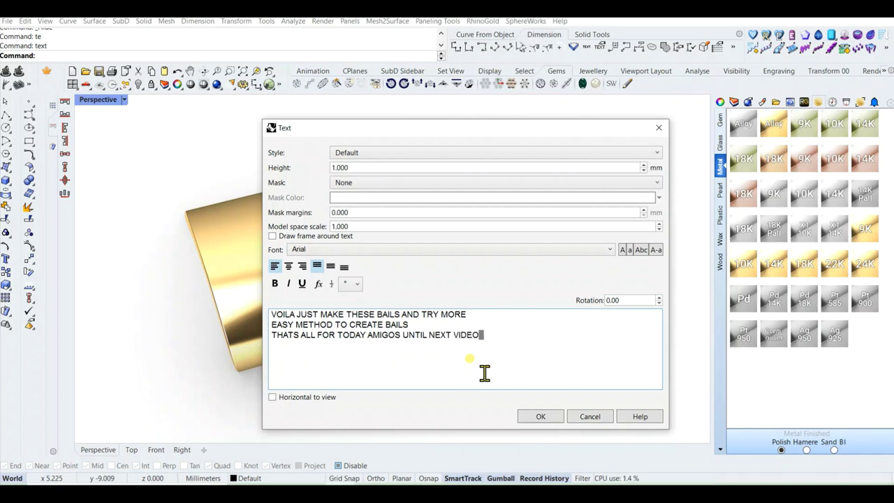
{"action": "type", "text": " ADIOS AMIGOS"}
{"action": "key", "text": "Return"}
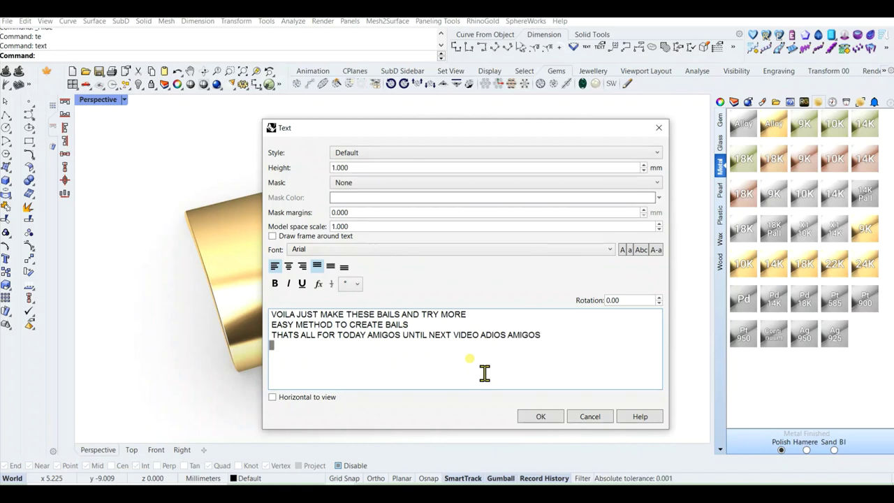
Step: Add the line "DONT FORGET TO SUBSCRIBE" and three lines reading "SUBSCRIBE" to the note, and dismiss it without placing the text
{"action": "type", "text": "DONT FORGE"}
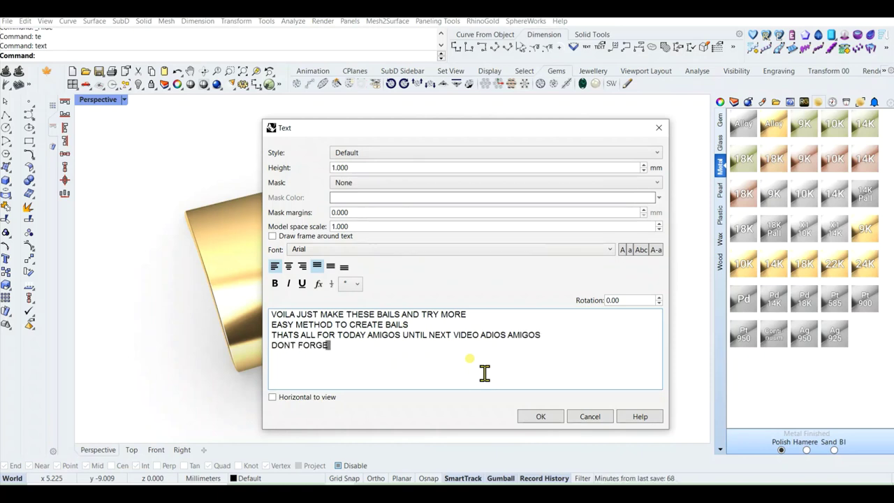
{"action": "type", "text": "T TO SUBSCRIBE "}
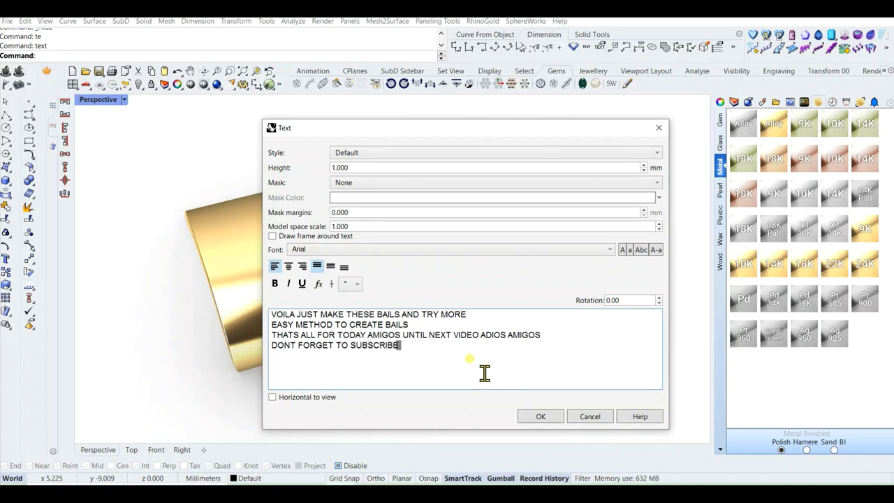
{"action": "type", "text": "SUBSCRIBE"}
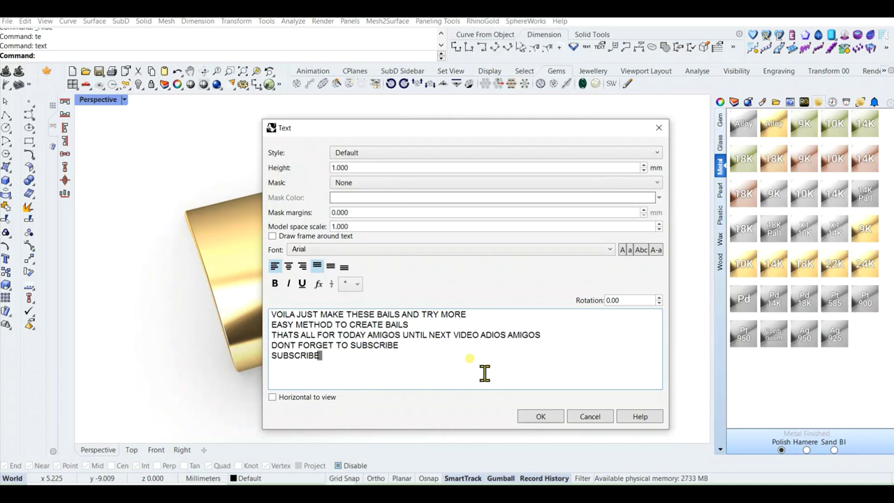
{"action": "key", "text": "Return"}
{"action": "type", "text": "SUBSCRIBE"}
{"action": "key", "text": "Return"}
{"action": "type", "text": "SUB"}
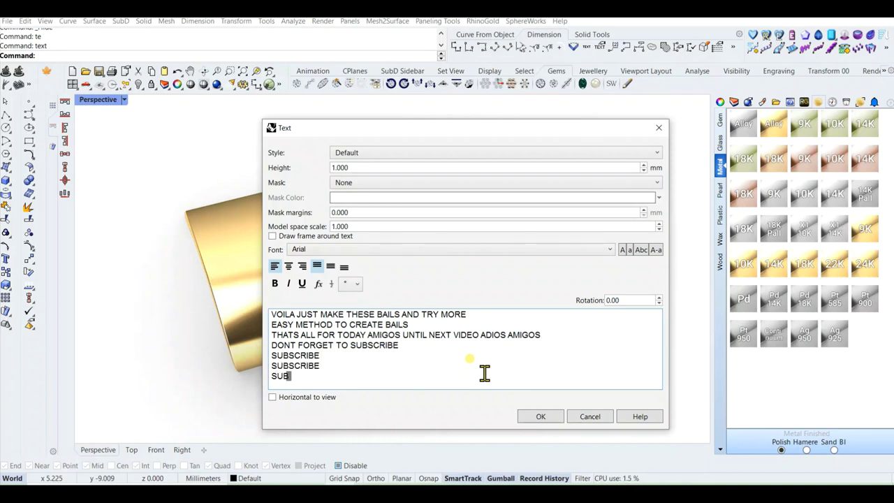
{"action": "type", "text": "SCRIBE"}
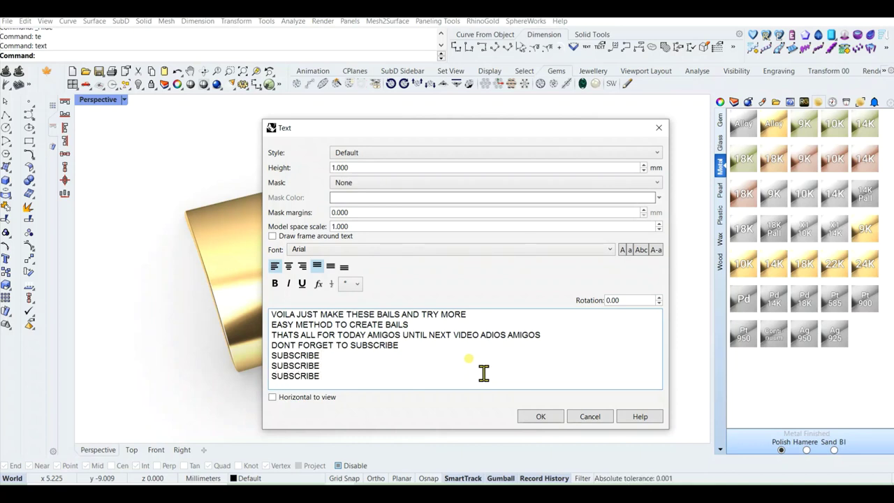
{"action": "left_click", "coordinate": [589, 416]}
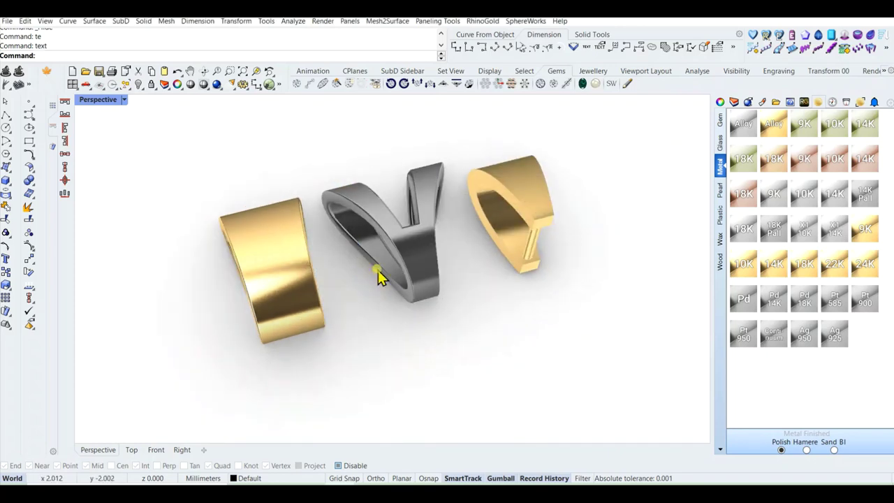
Step: Show the perspective view of the three visible bails in full screen and examine them from a higher angle
{"action": "right_click_drag", "start_coordinate": [377, 275], "coordinate": [385, 310]}
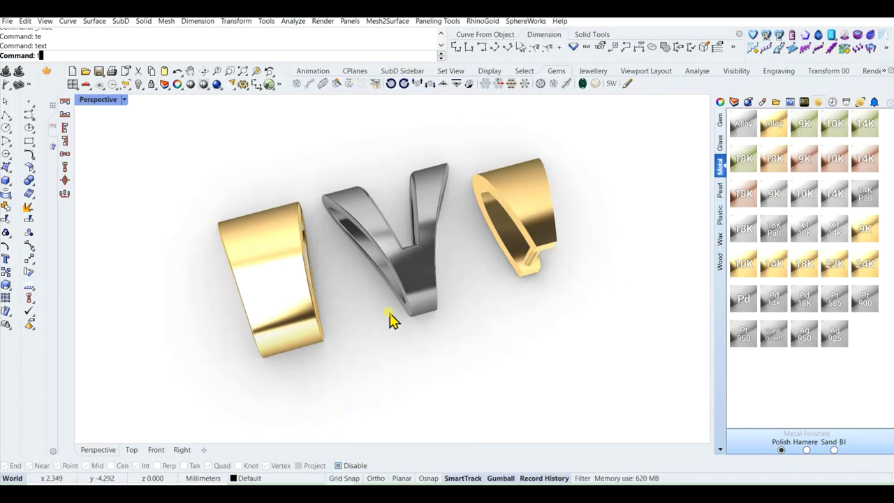
{"action": "key", "text": "F11"}
{"action": "right_click_drag", "start_coordinate": [421, 302], "coordinate": [423, 324]}
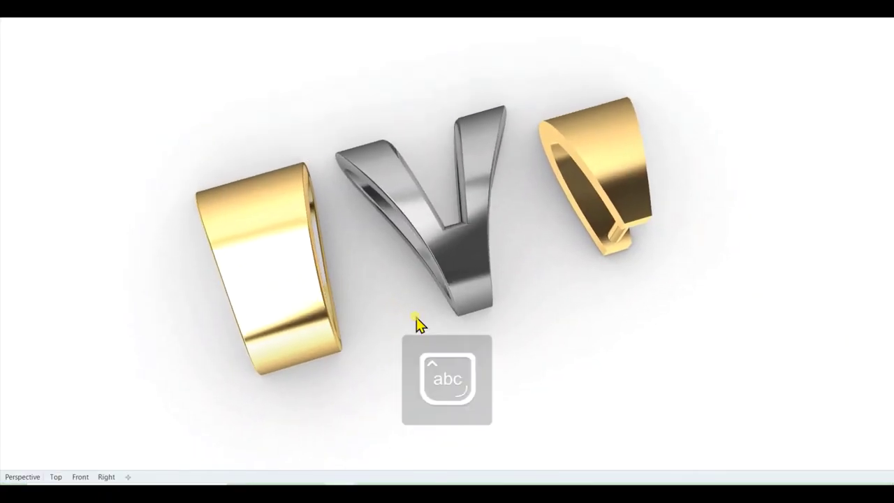
{"action": "key", "text": "Return"}
{"action": "key", "text": "Return"}
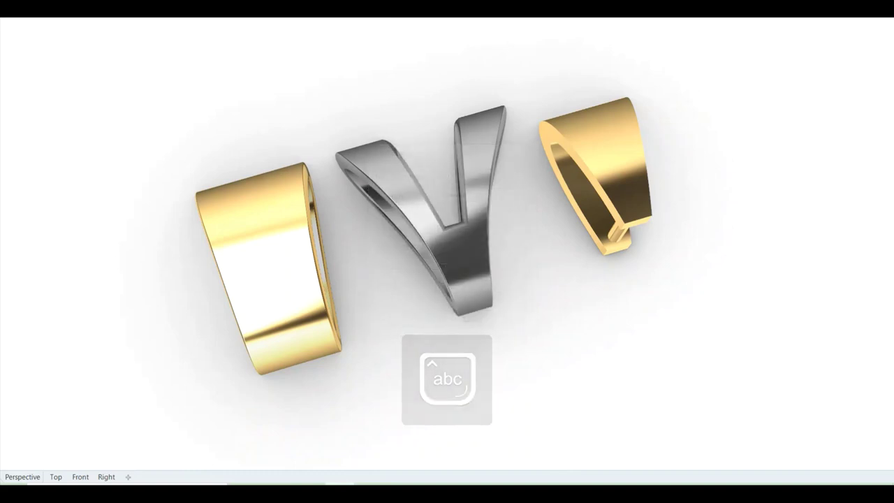